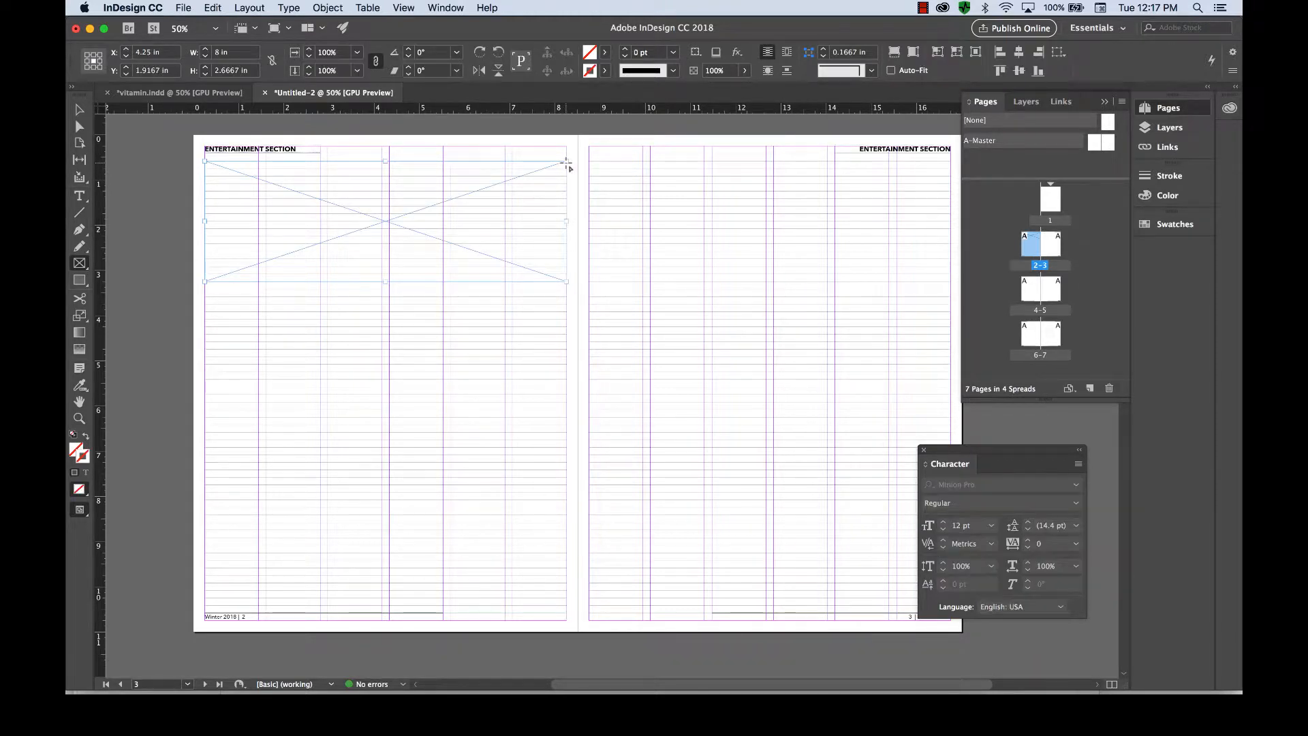
Switch to Chrome and open pexels.com in place of the Healthline page.
click(529, 687)
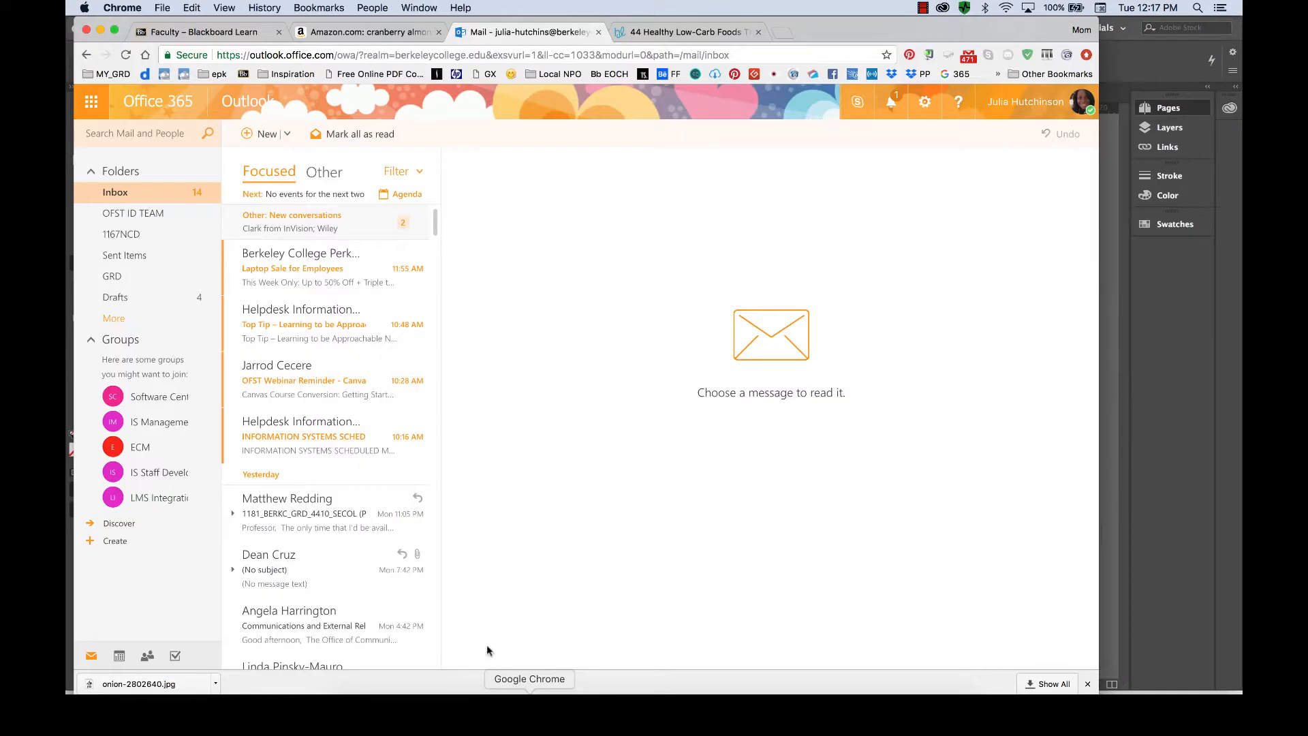
click(705, 32)
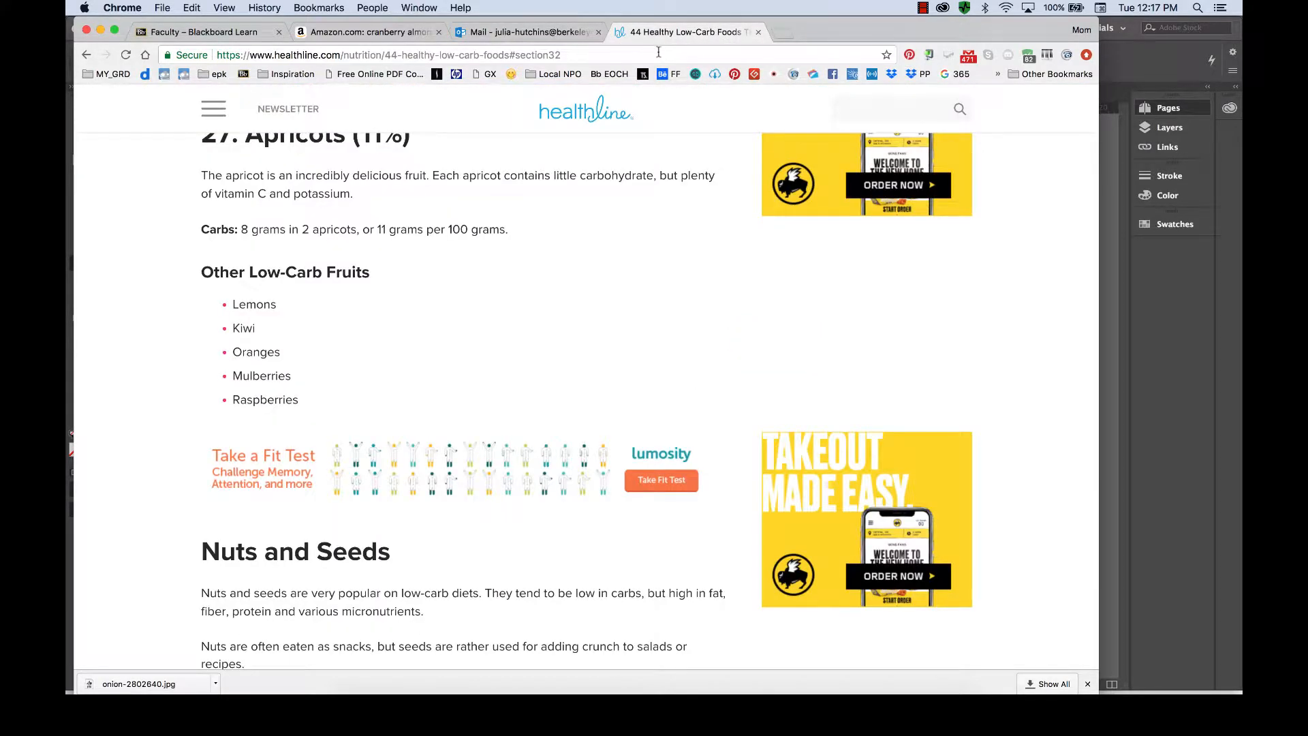
click(652, 55)
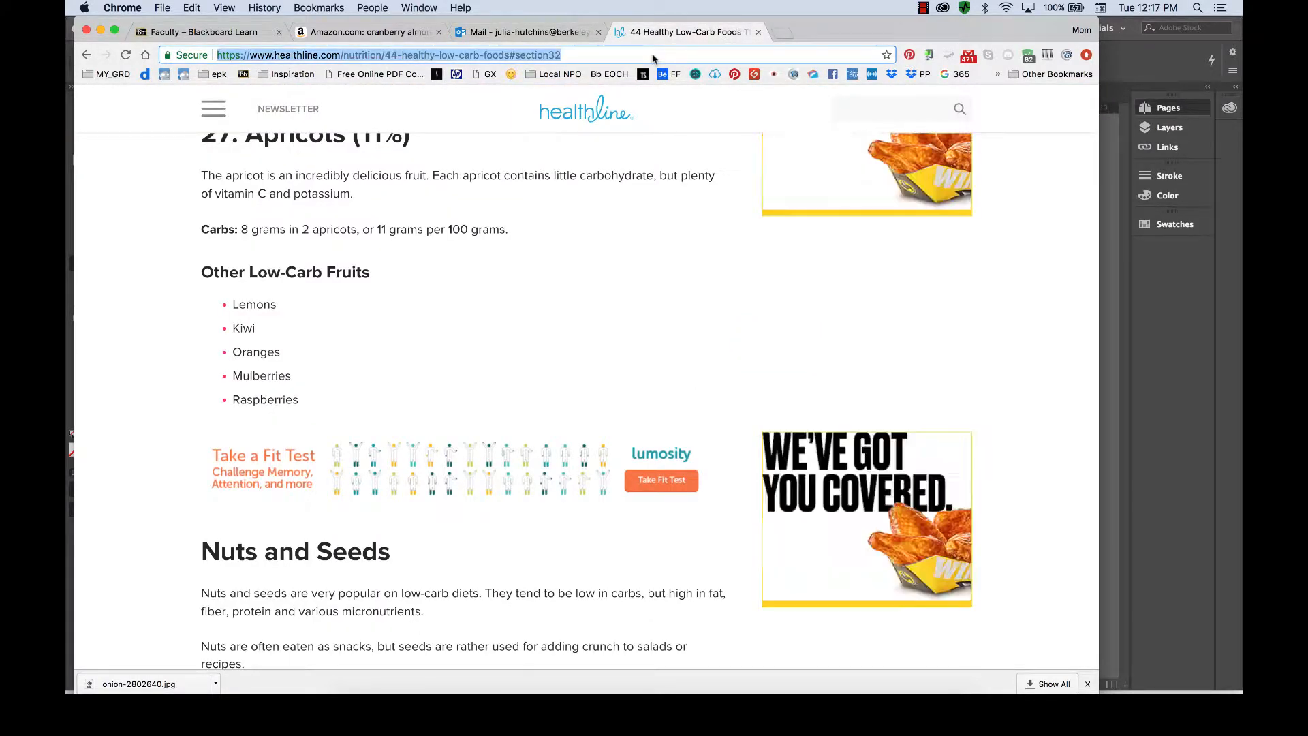
text(pexels.com)
key(Return)
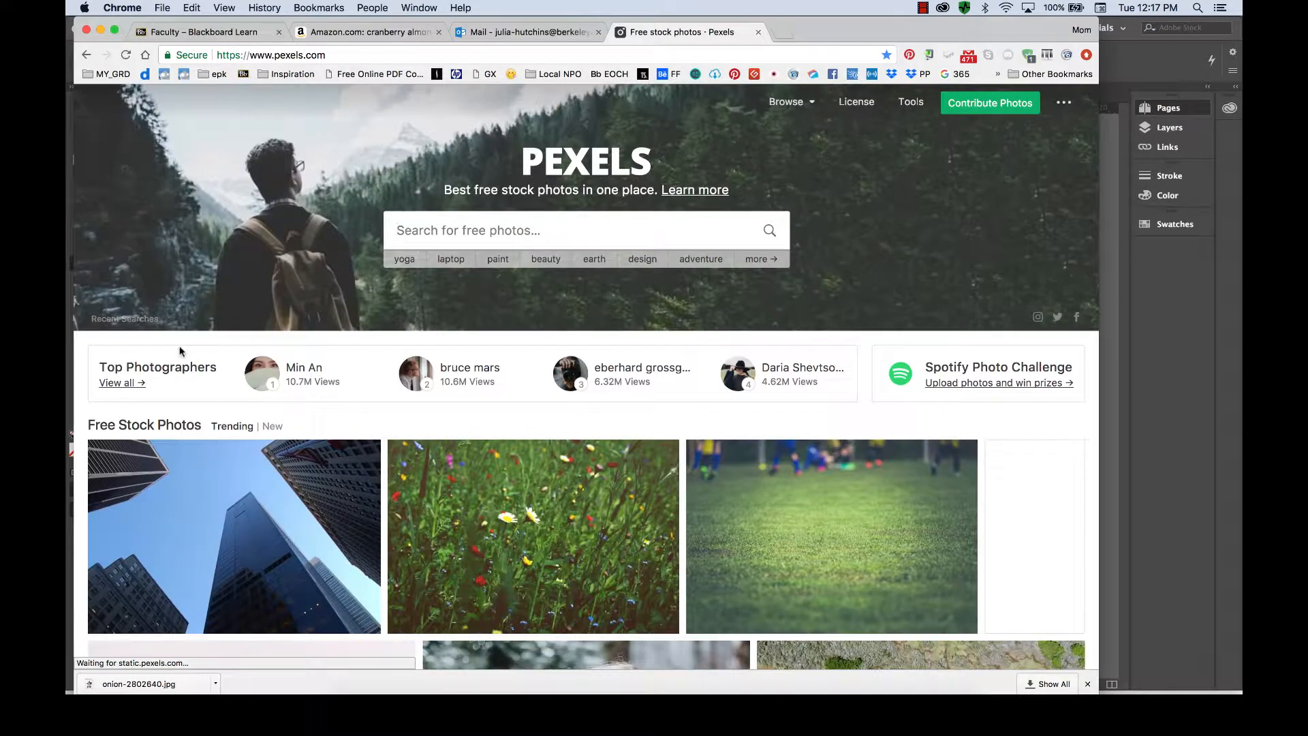
Open the stock photo of skyscrapers against a blue sky and copy the image.
scroll(204, 358, down, 5)
click(218, 336)
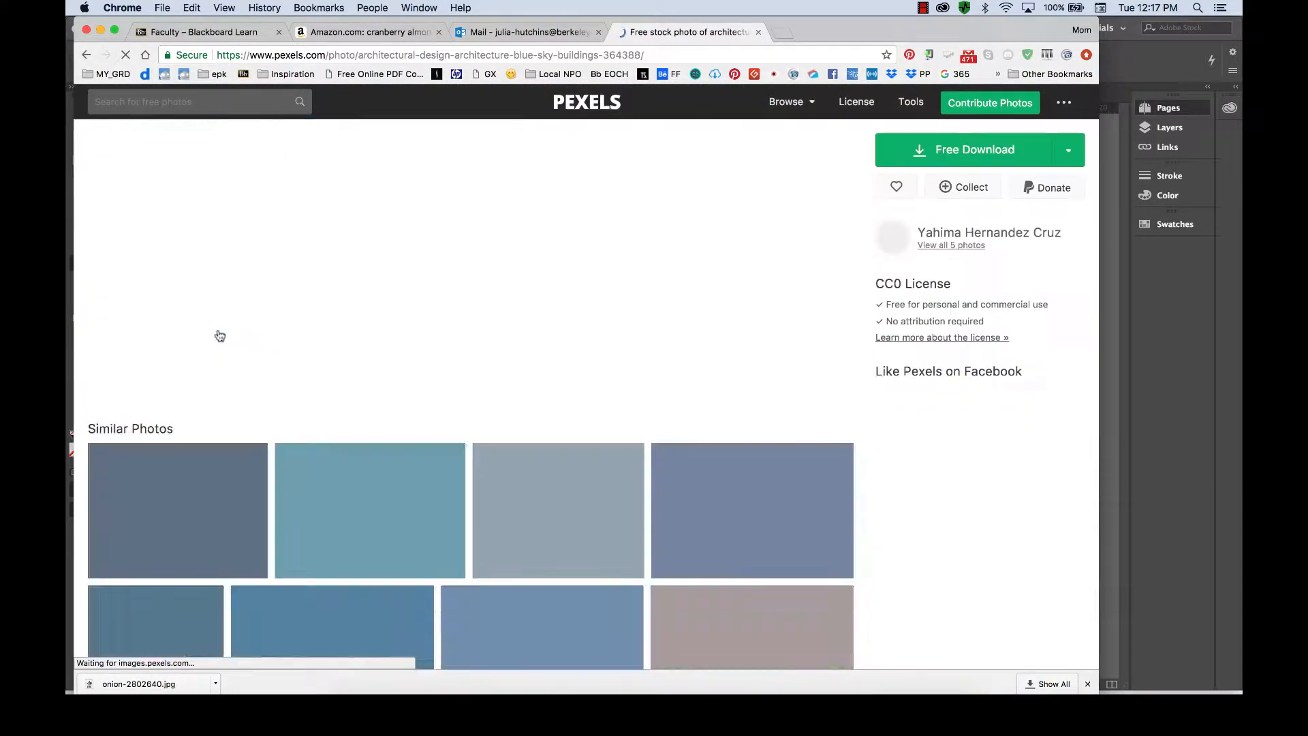
right_click(428, 338)
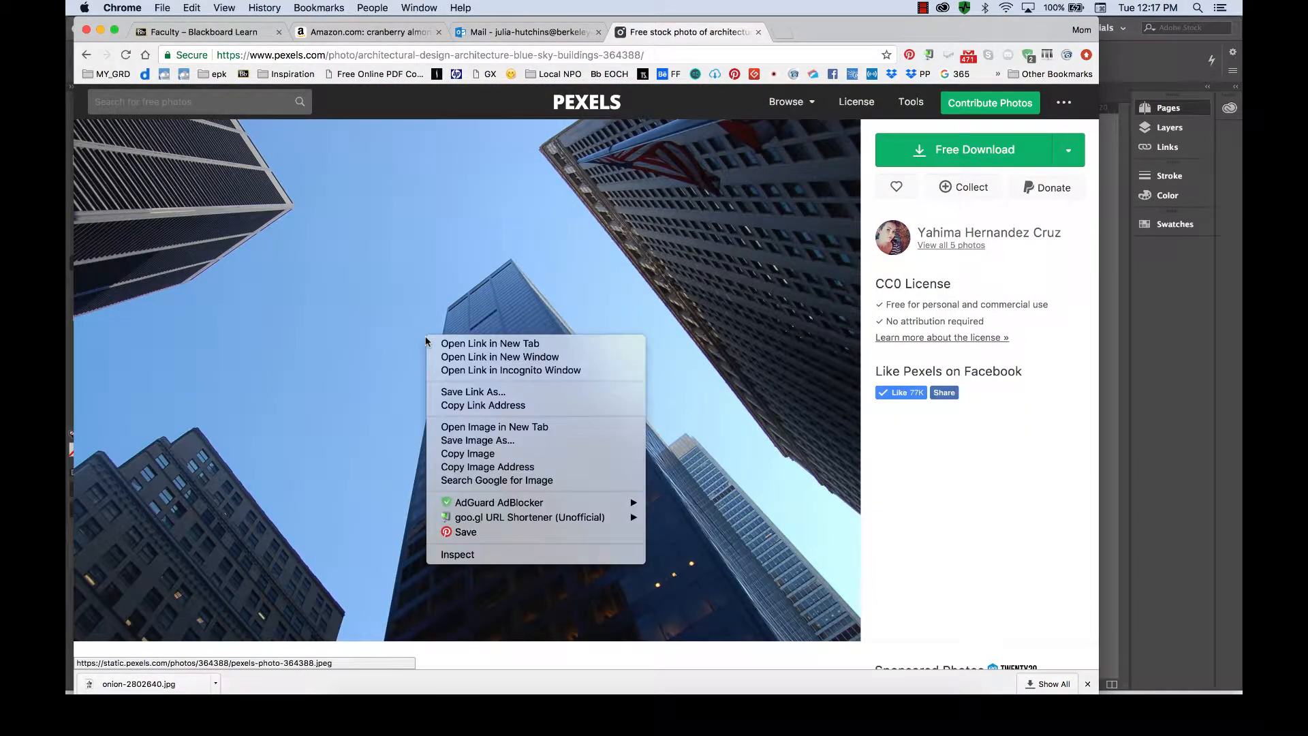
click(477, 453)
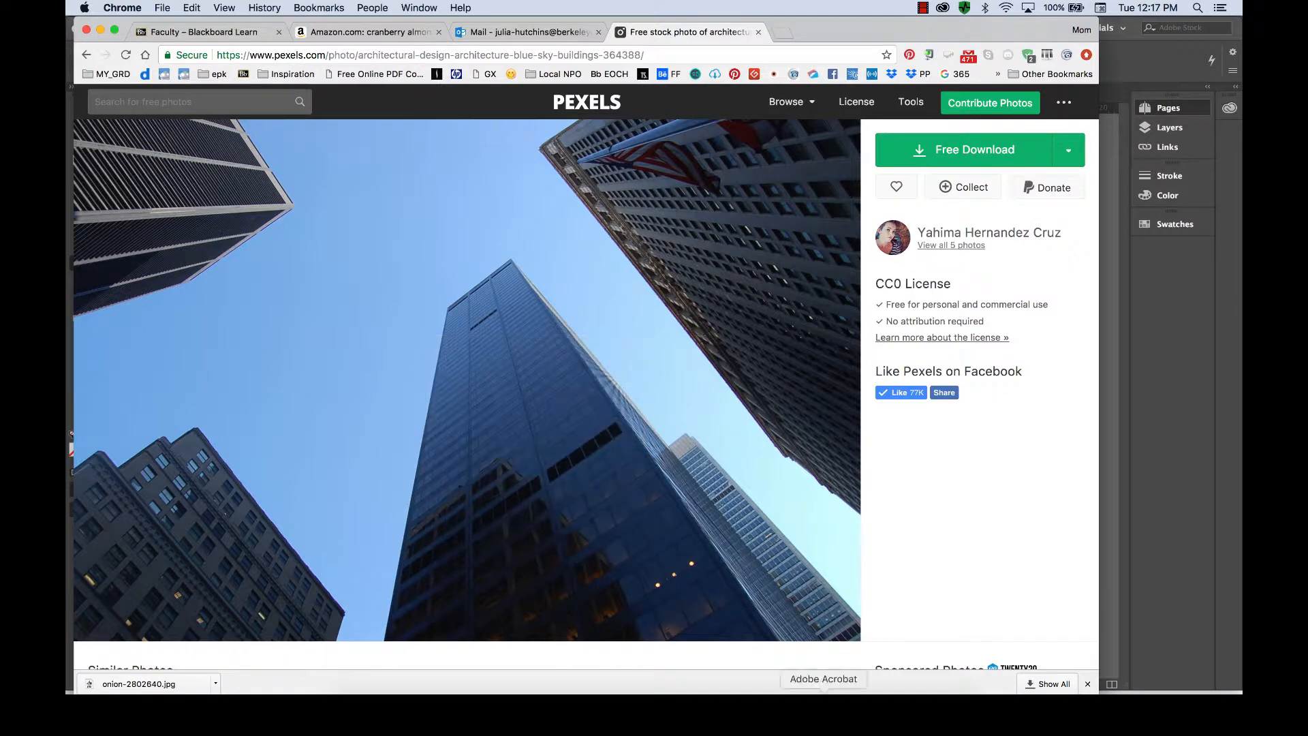
Switch back to InDesign and paste the skyscraper image into the empty picture frame on page 2, fitting it proportionally.
click(736, 693)
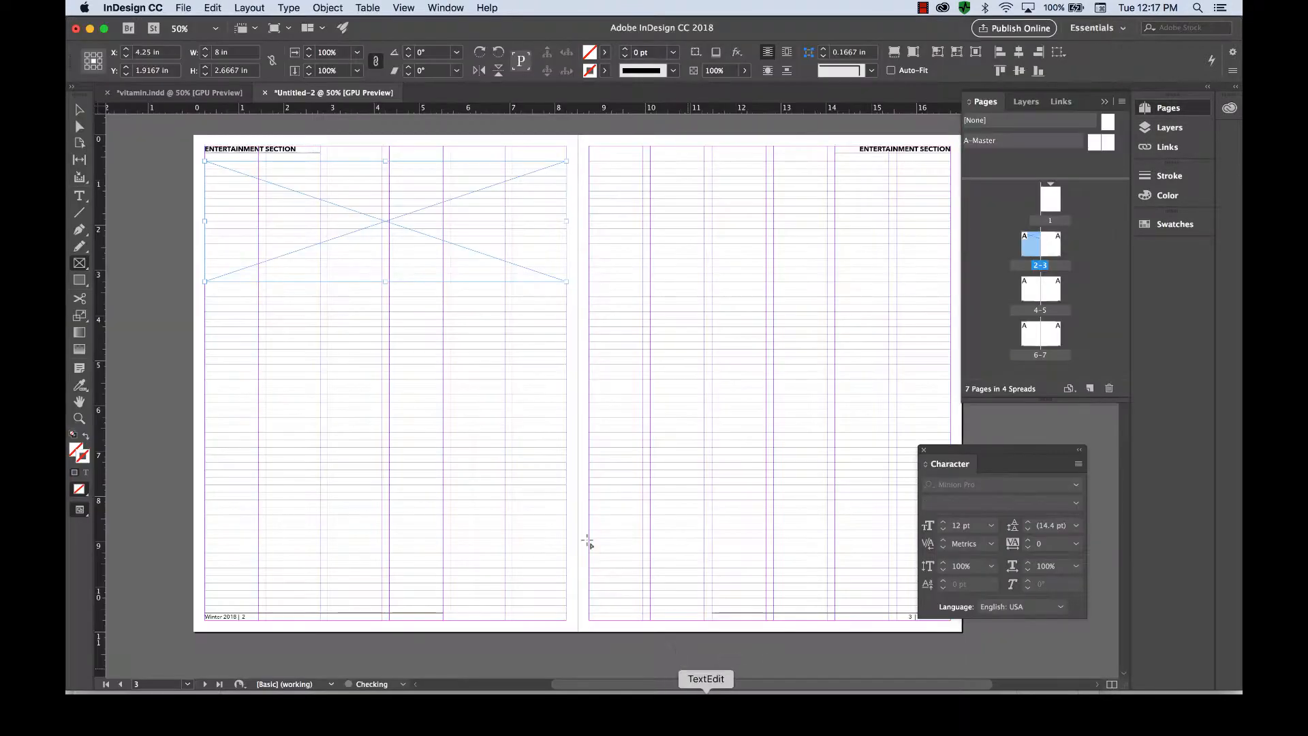
key(v)
right_click(430, 230)
click(495, 286)
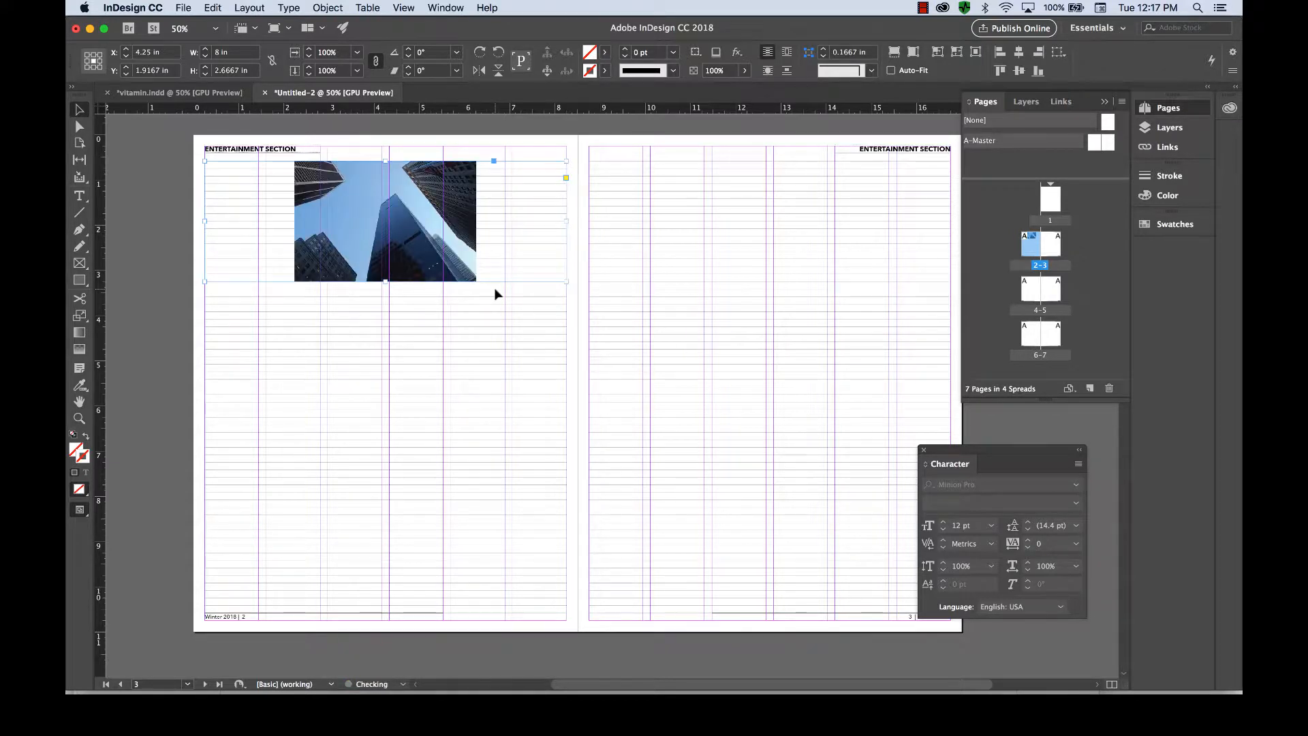
Try Fit Content Proportionally on the skyscraper image again and undo both fitting attempts.
click(385, 219)
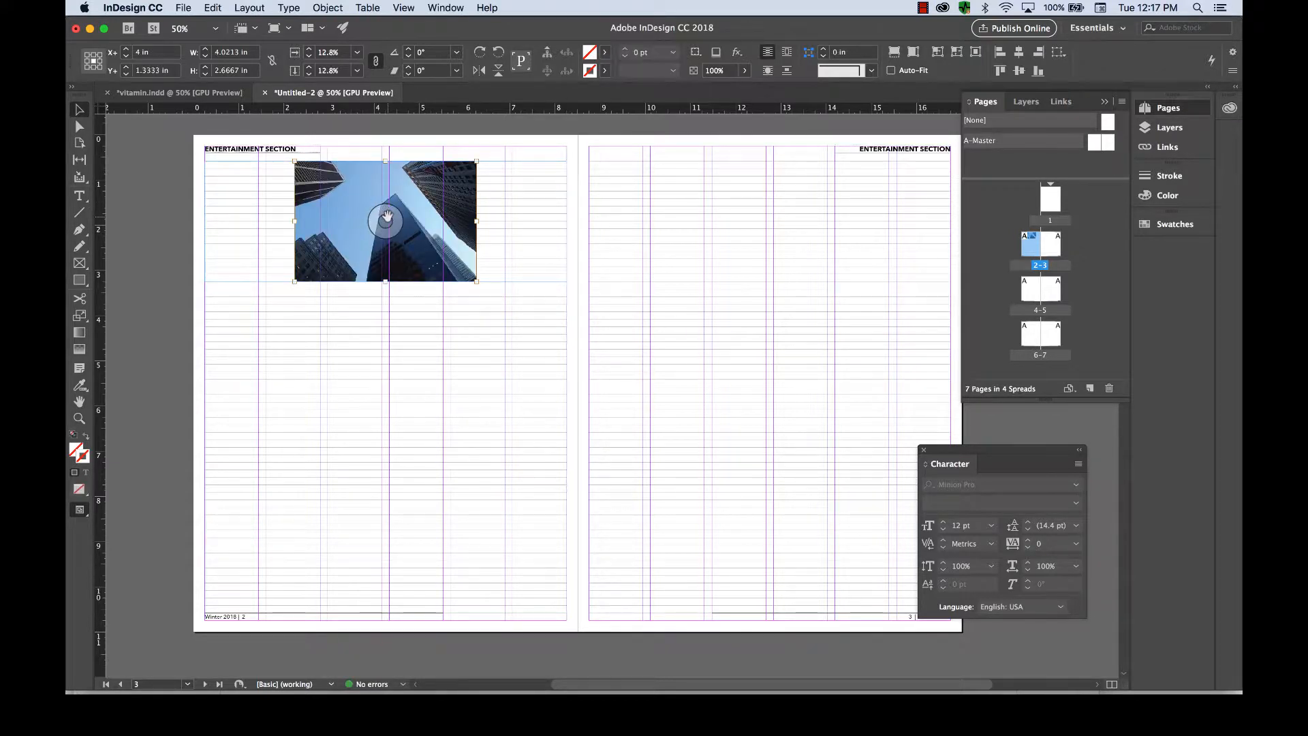
key(super+z)
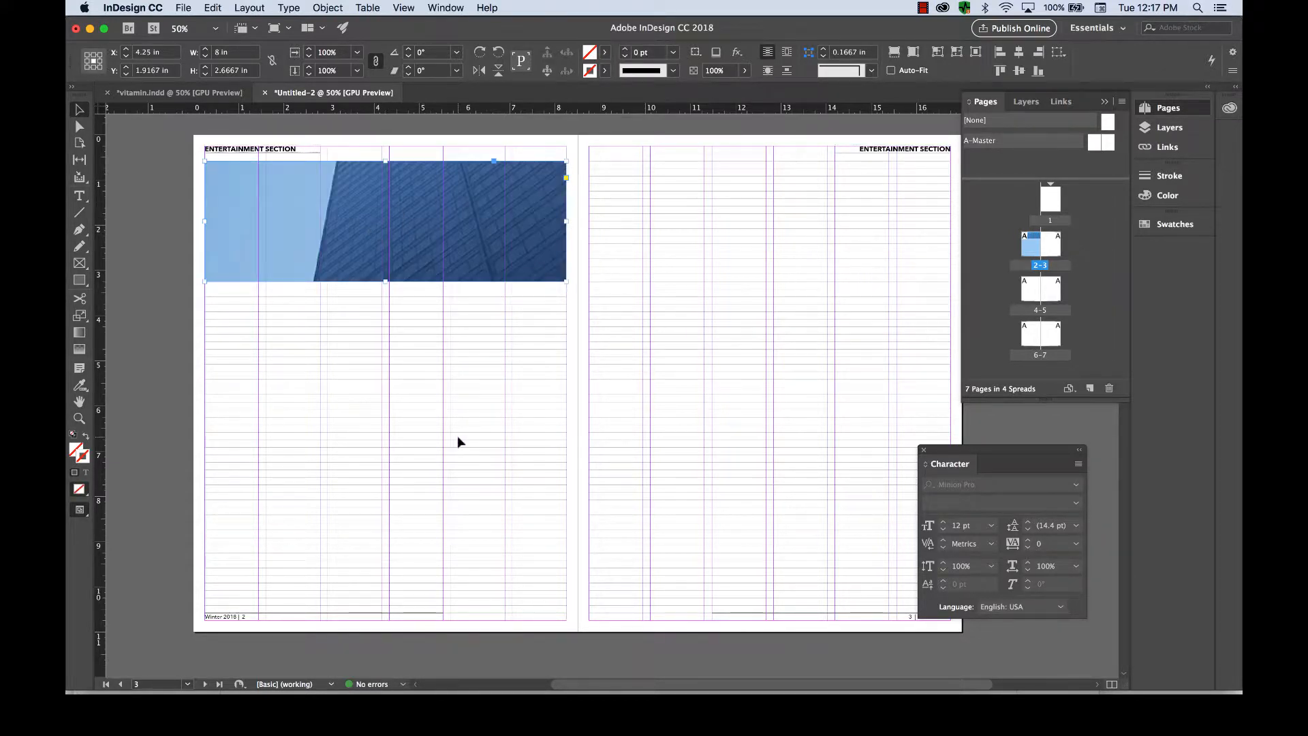
click(385, 221)
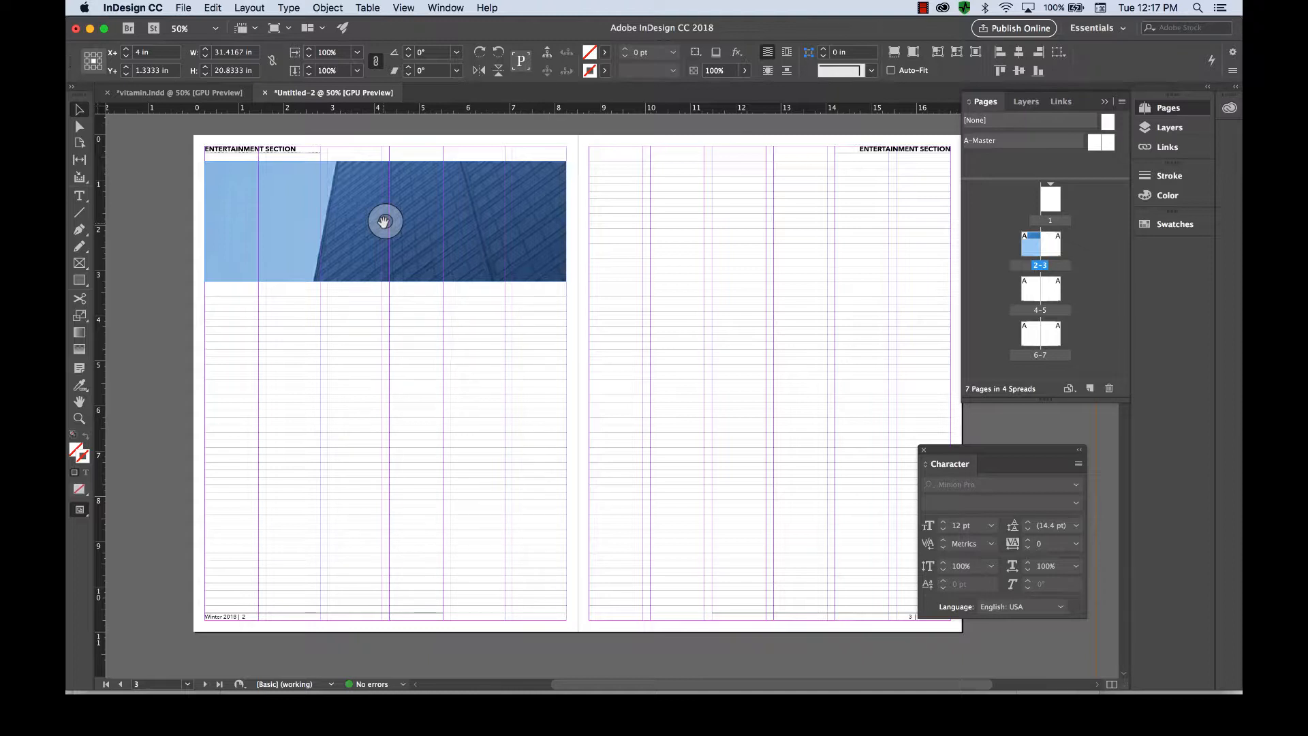
key(super+alt+shift+e)
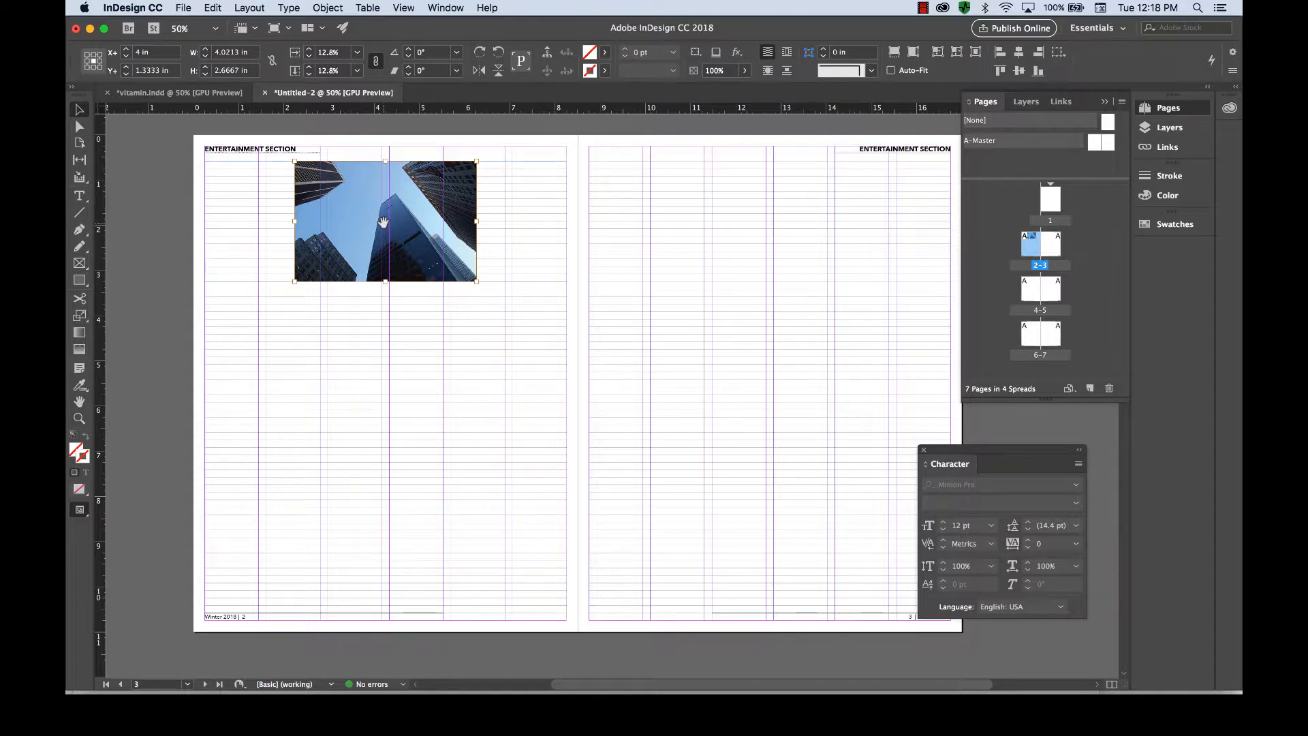
key(super+z)
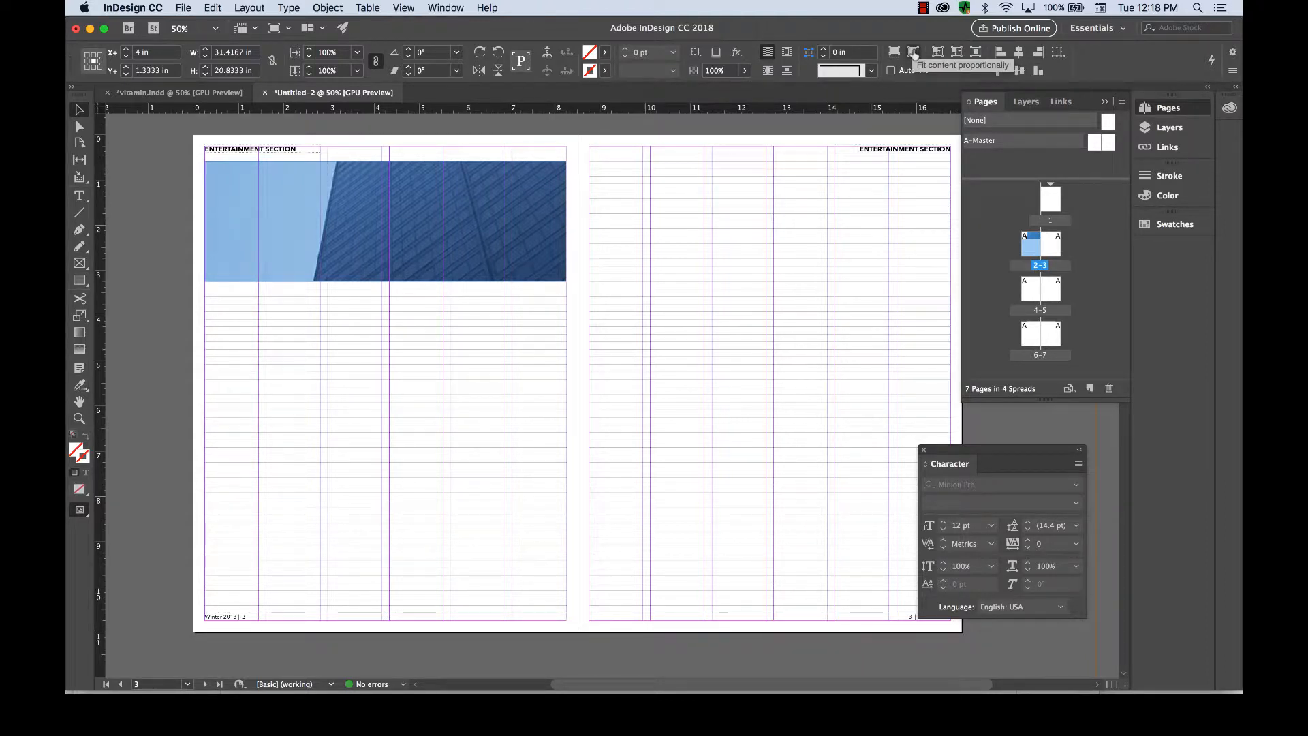
Apply Fit Content Proportionally to the skyscraper image in its frame.
right_click(425, 217)
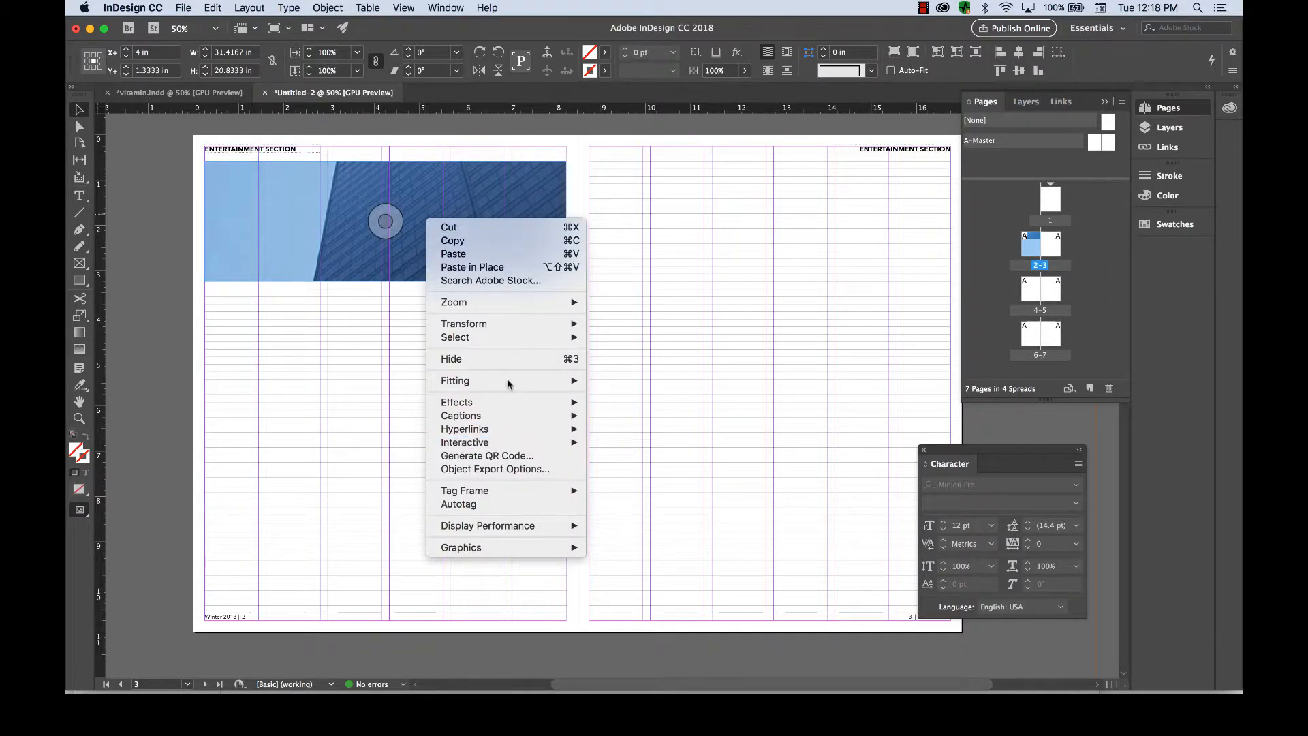
mouse_move(507, 380)
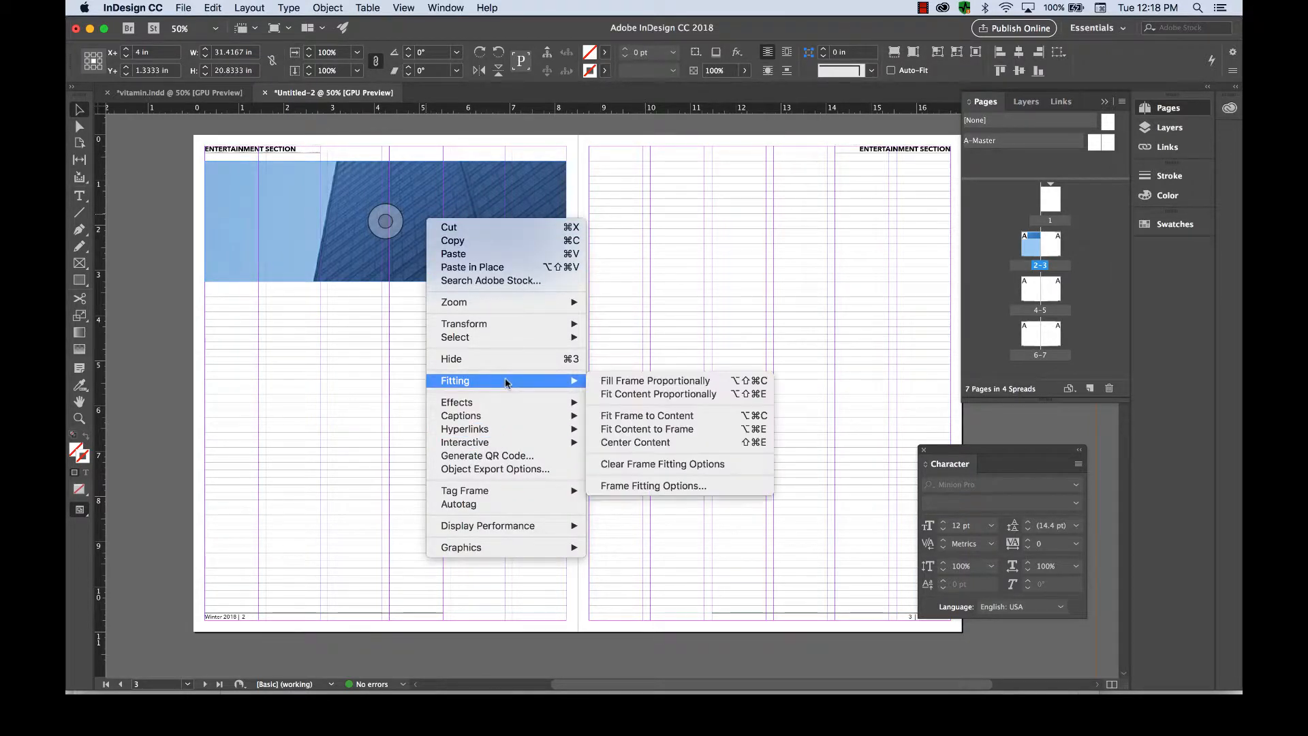
click(671, 395)
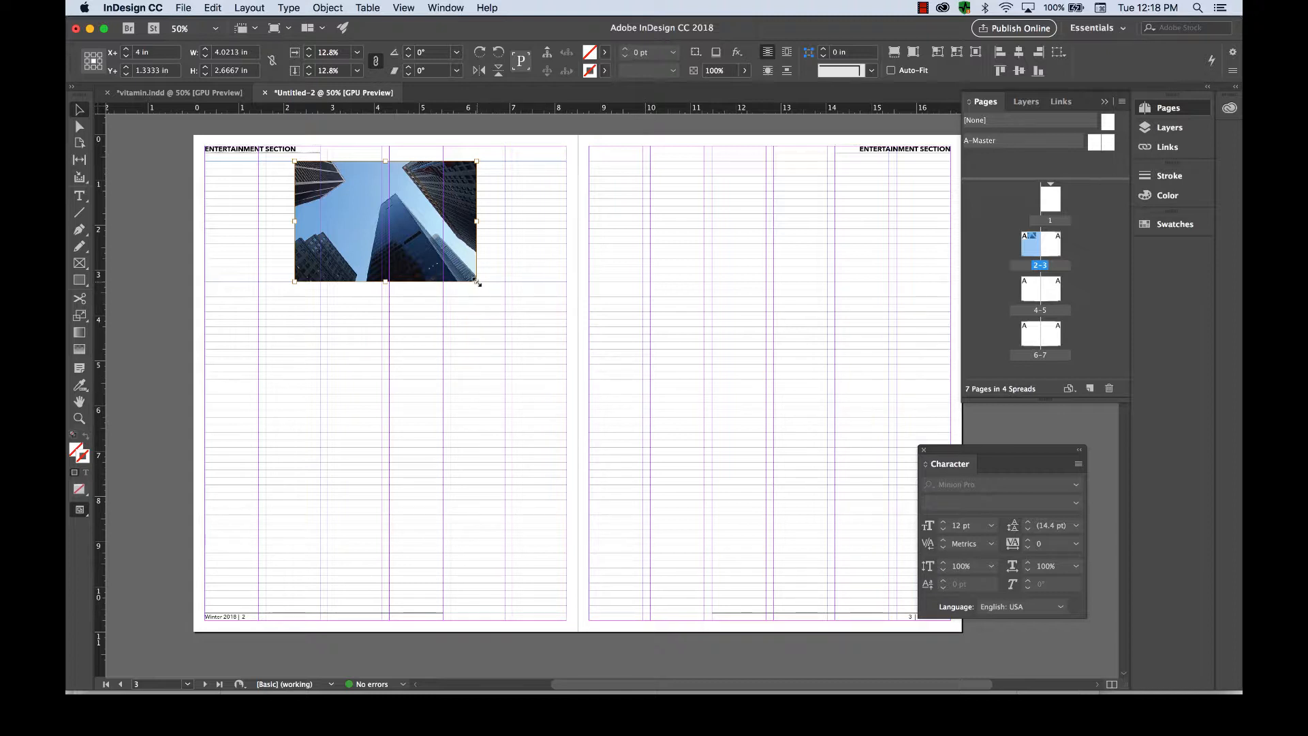
Enlarge the image to about 8.44 by 5.6 in so it fills the frame, and reposition it to center the main tower.
drag(476, 281, 559, 348)
drag(293, 350, 196, 382)
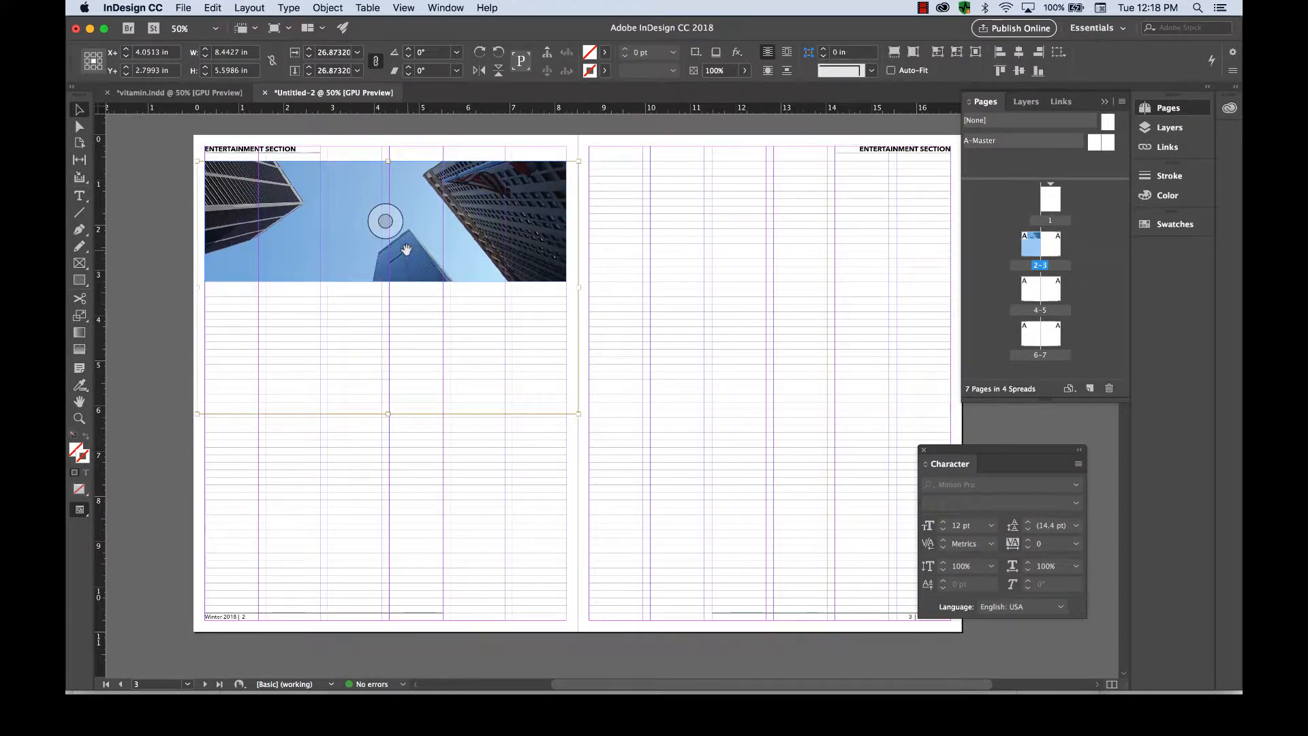
drag(407, 250, 411, 200)
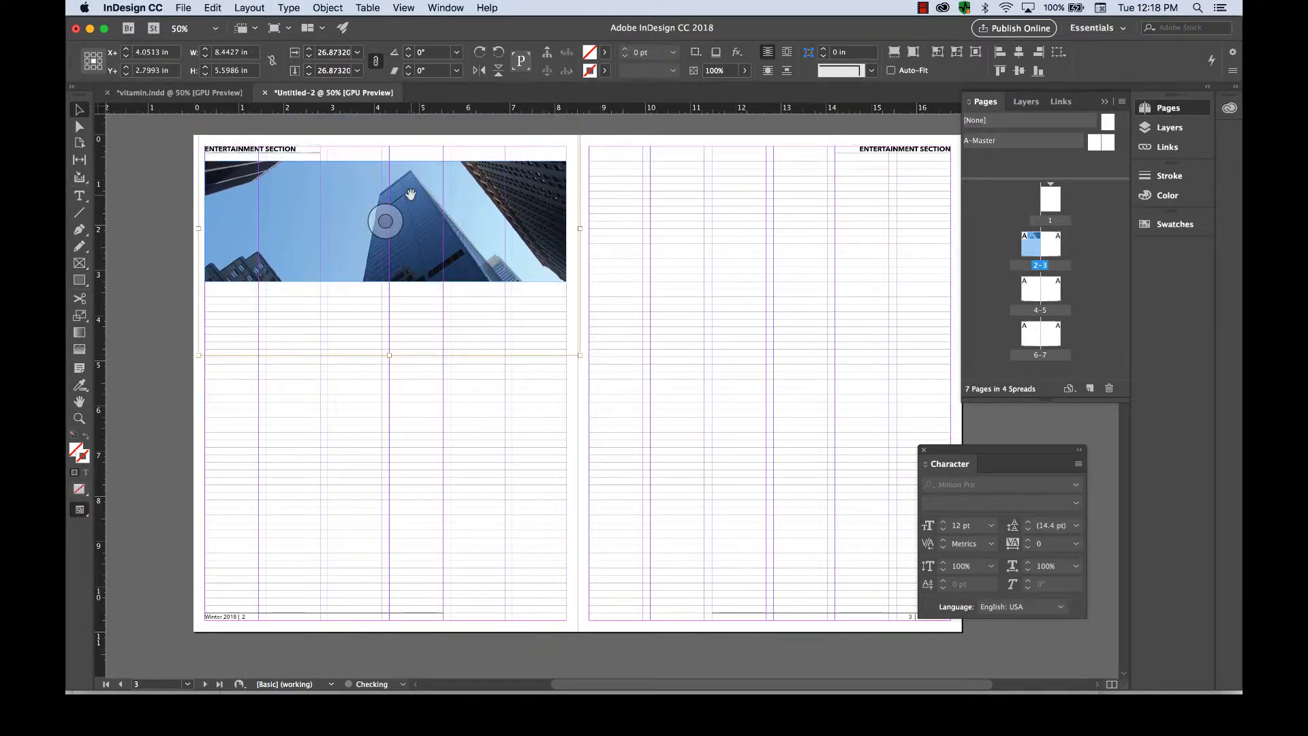
click(386, 383)
click(367, 186)
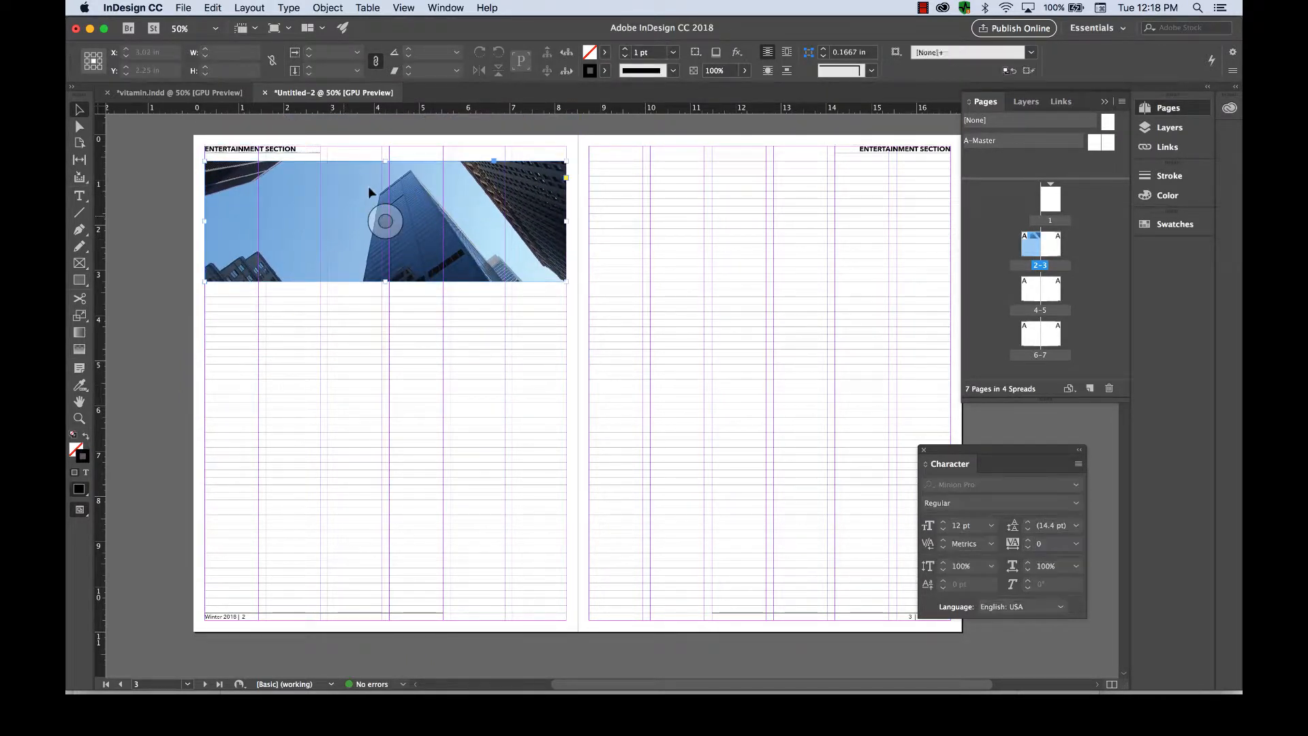
click(305, 376)
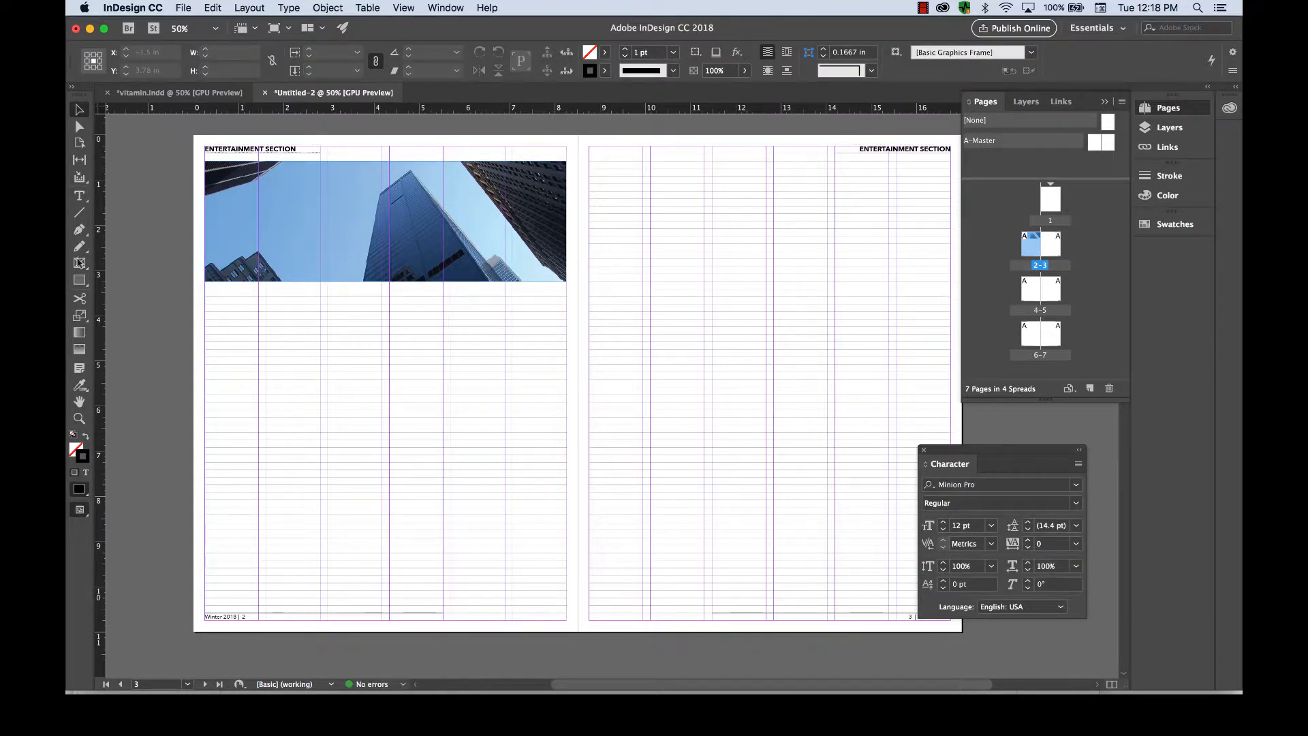
Draw a text frame about 5.28 by 6.84 in below the photo on page 2, ending at its right margin.
click(82, 196)
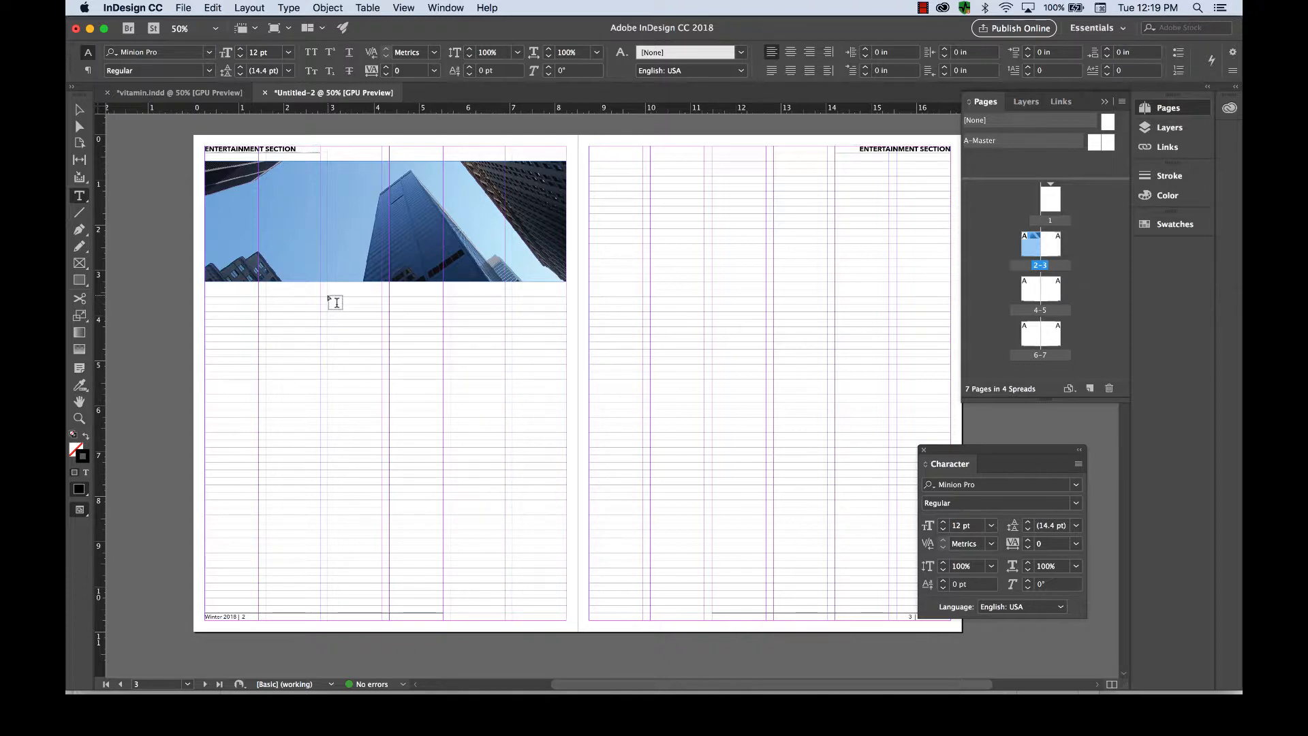
drag(328, 297, 566, 600)
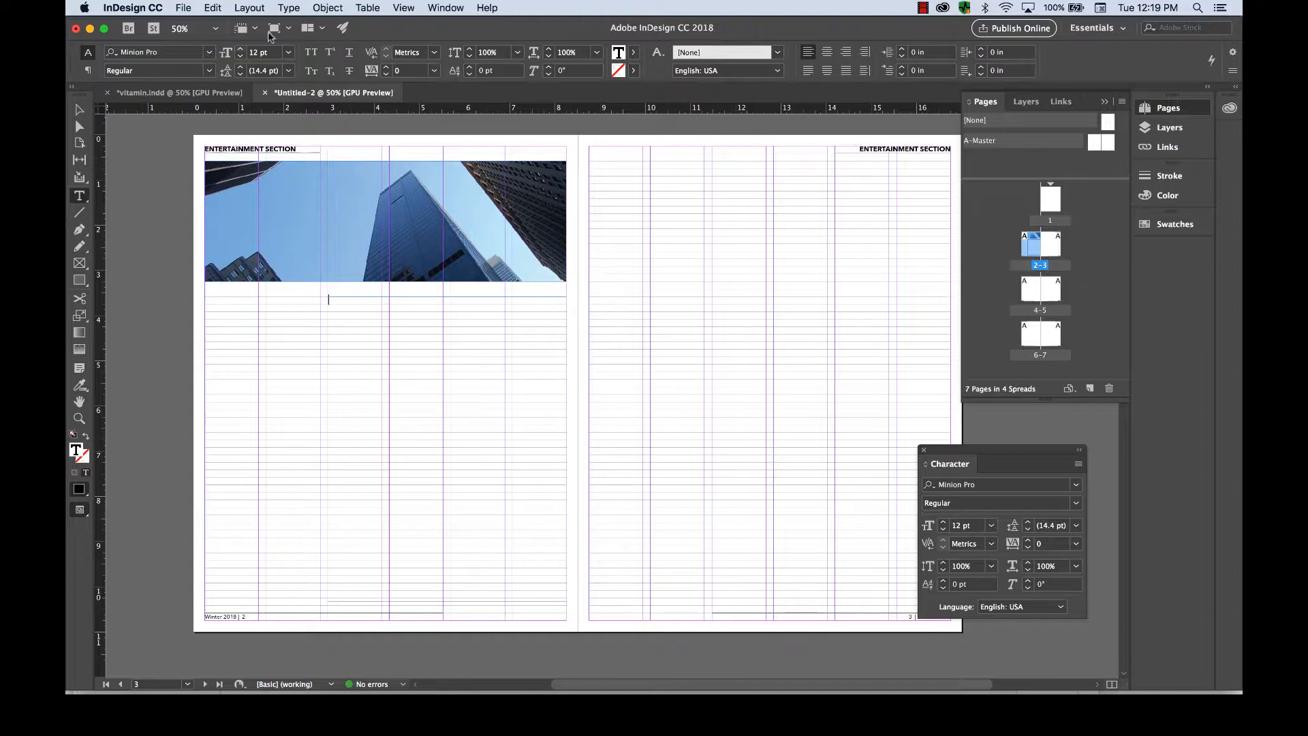
Try filling the text frame with placeholder text in the default font, and undo the fill.
click(289, 7)
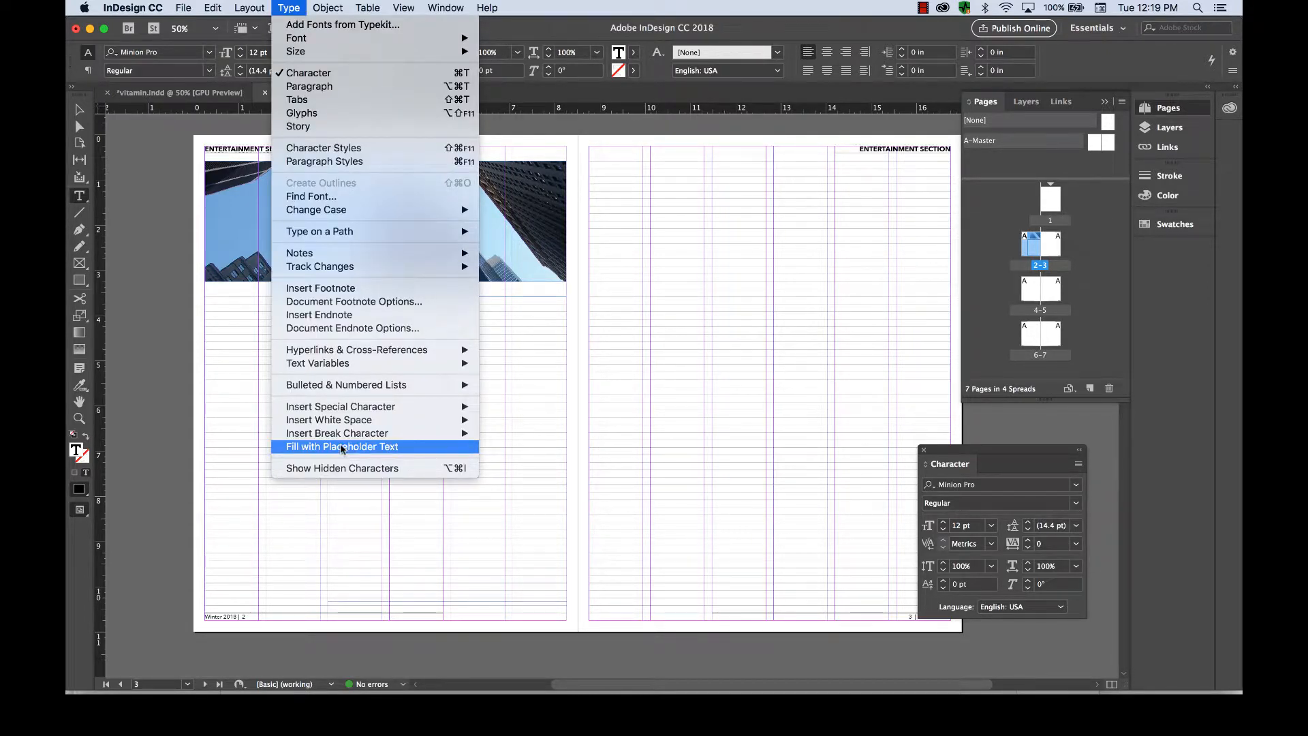
click(342, 447)
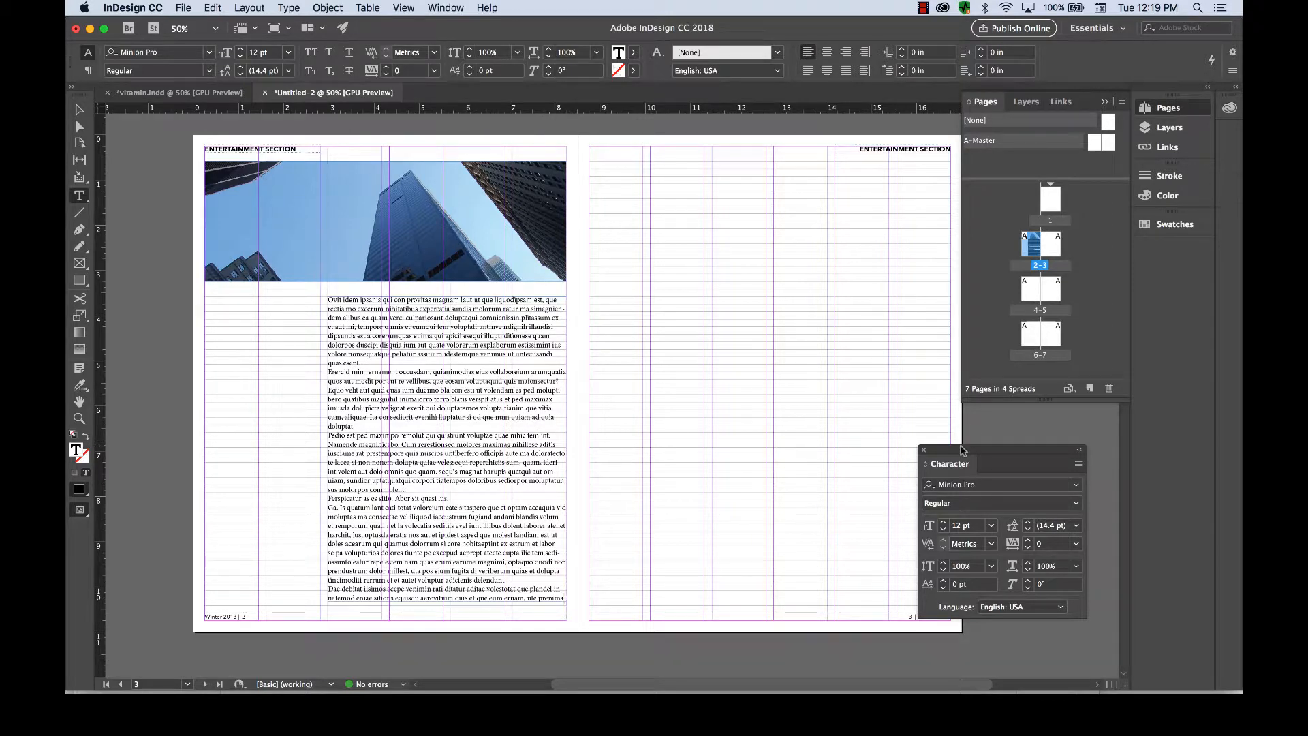
drag(960, 450, 198, 305)
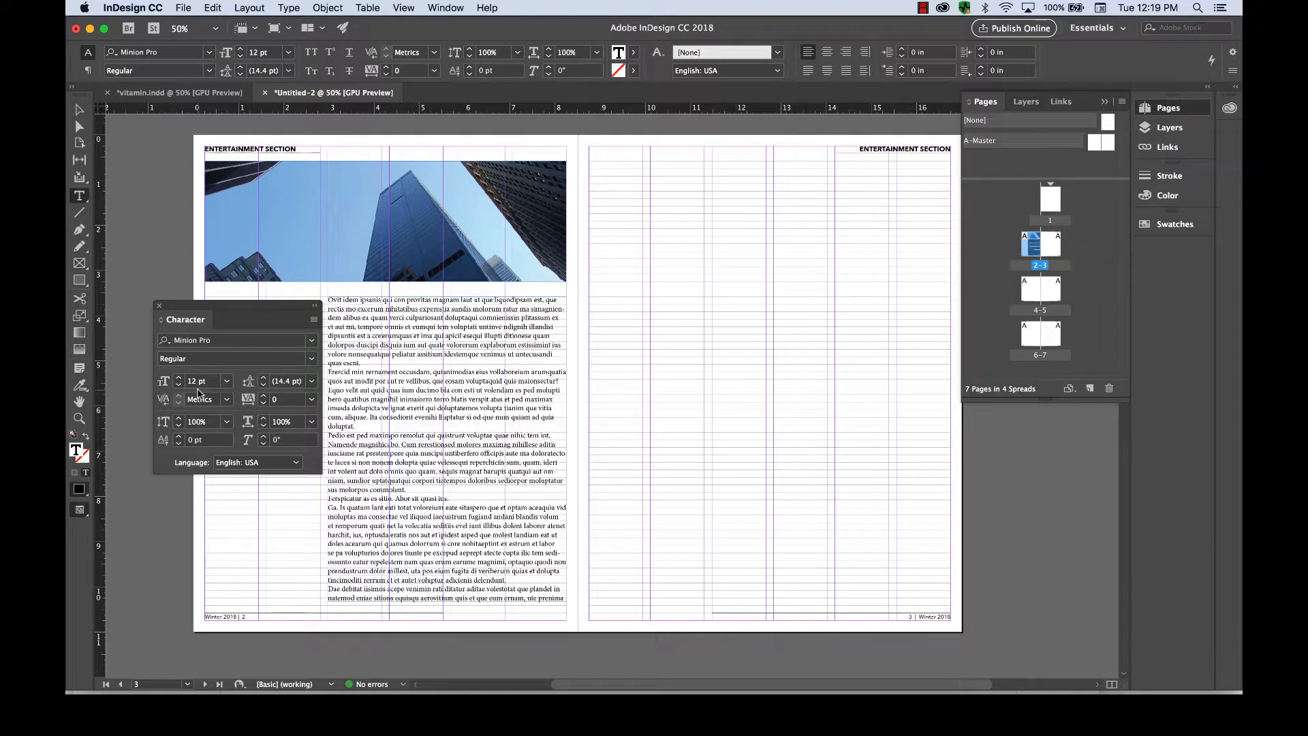
key(super+z)
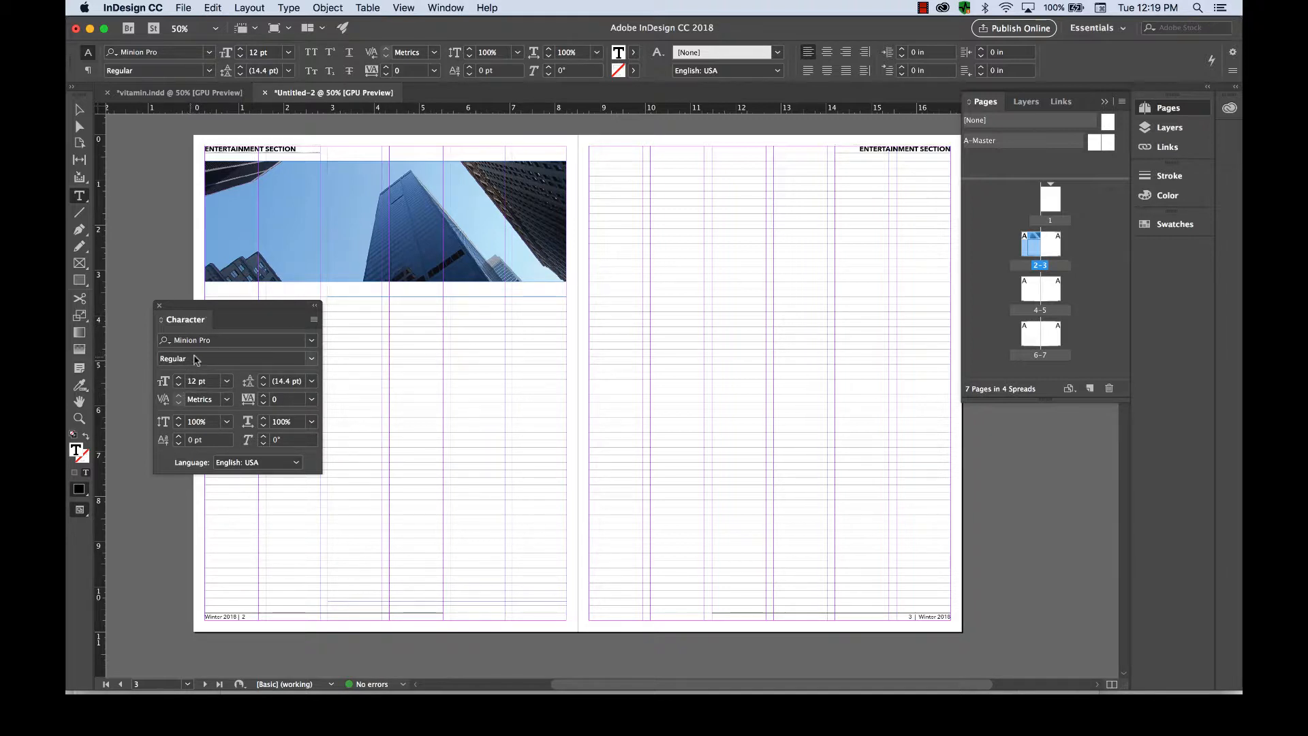
Set the text frame's font to Roboto Slab Regular at 10 pt.
click(310, 342)
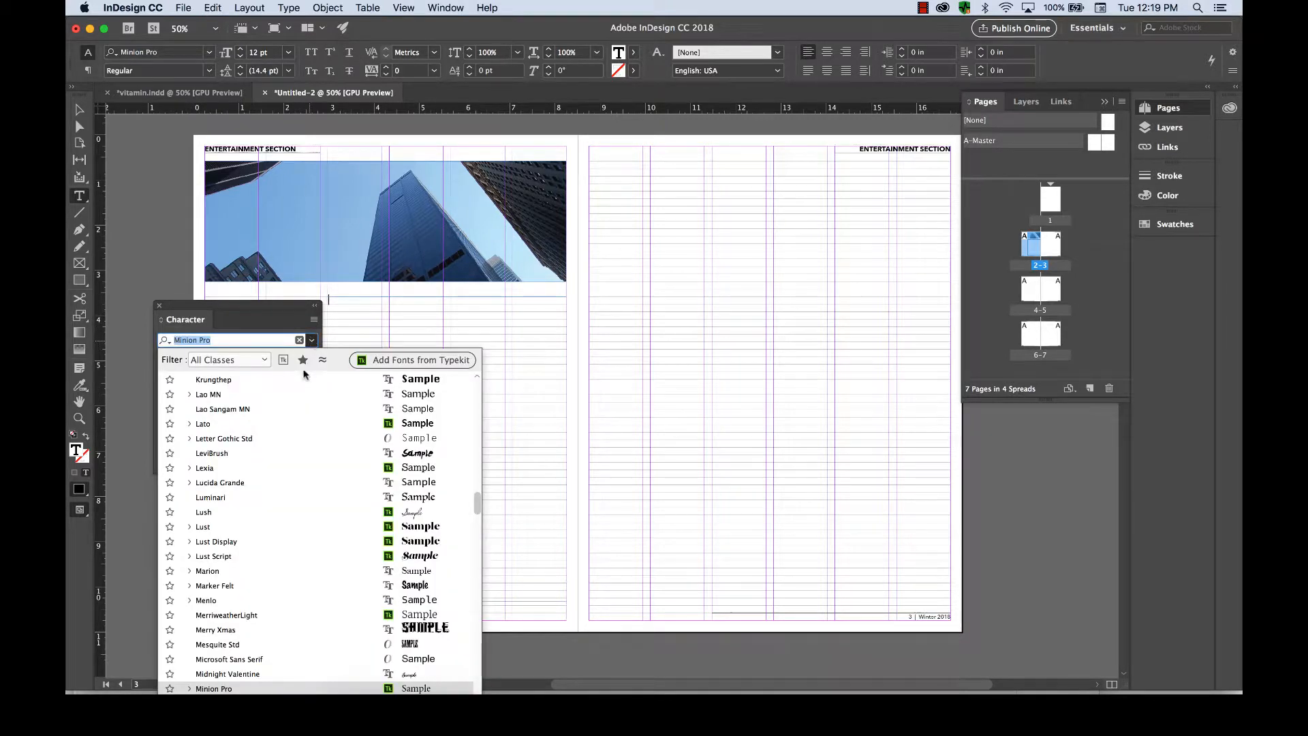
scroll(264, 523, up, 15)
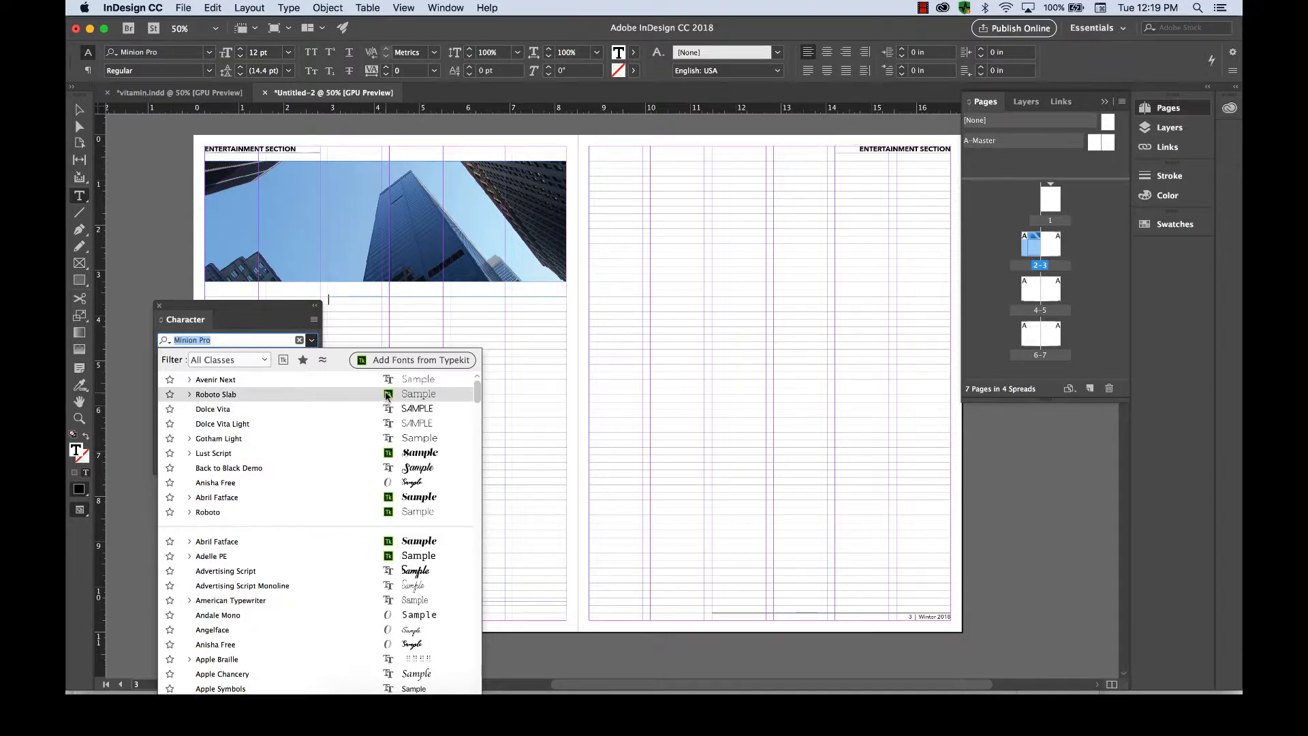
click(227, 394)
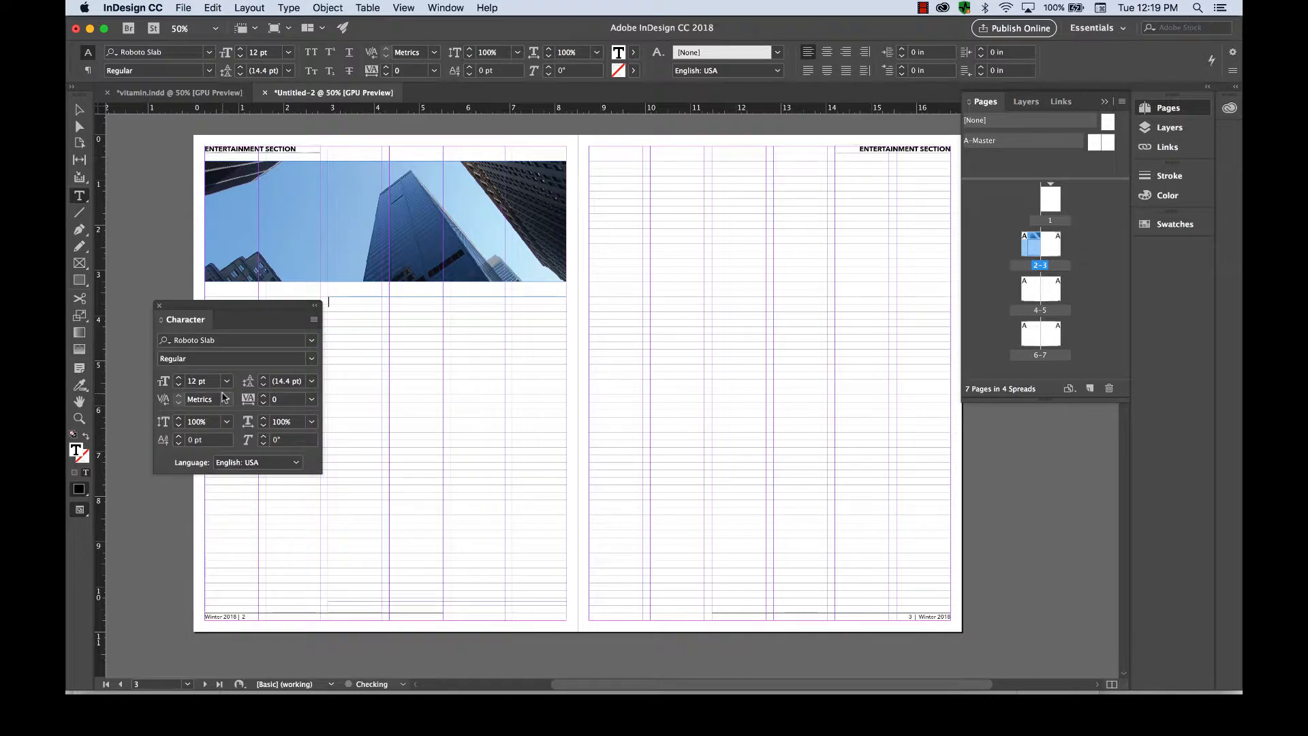
click(179, 385)
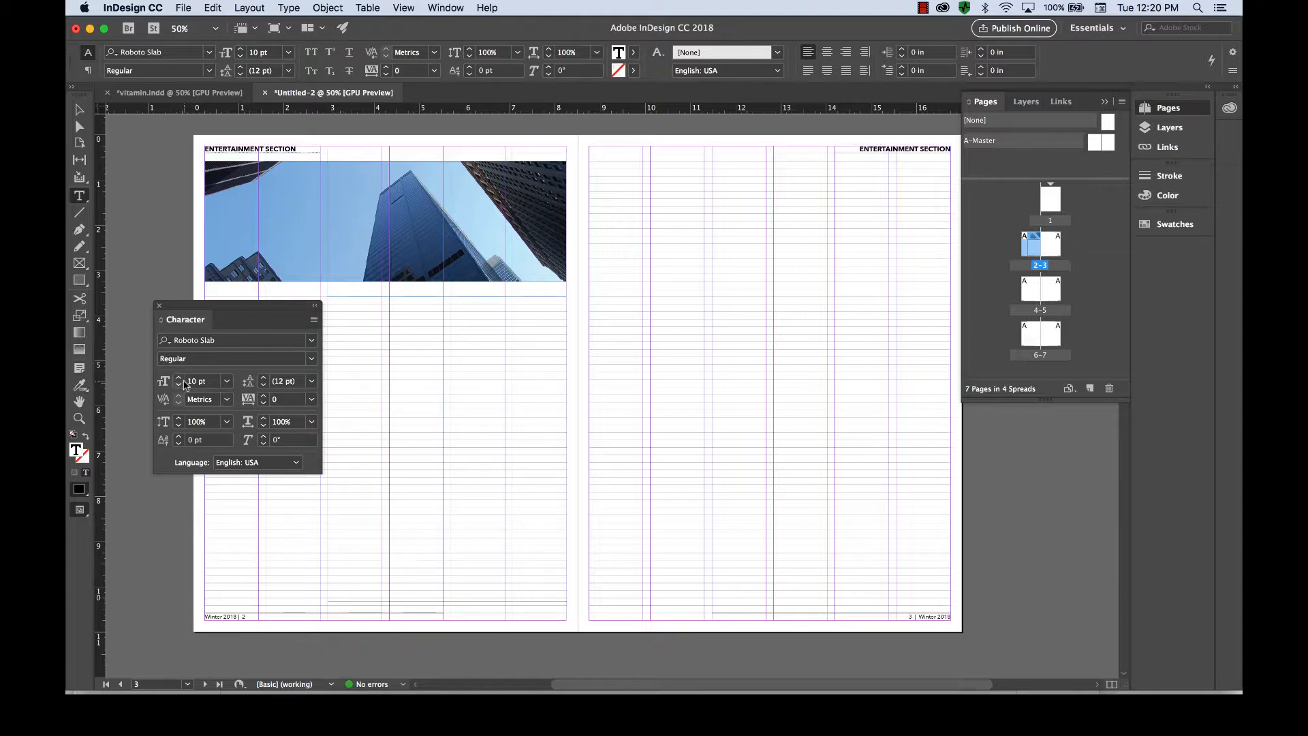
Move the Character panel clear of the text frame and fill the frame with placeholder text.
drag(230, 307, 142, 316)
click(289, 8)
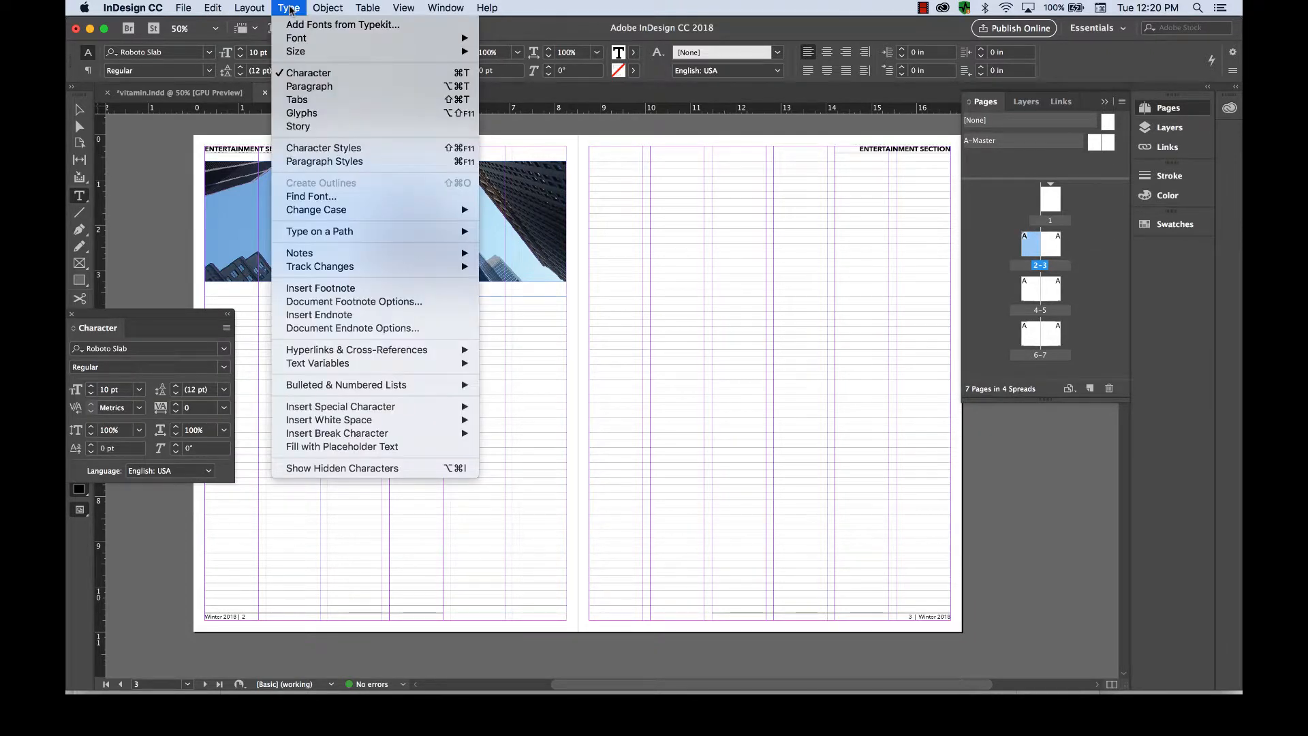
click(303, 447)
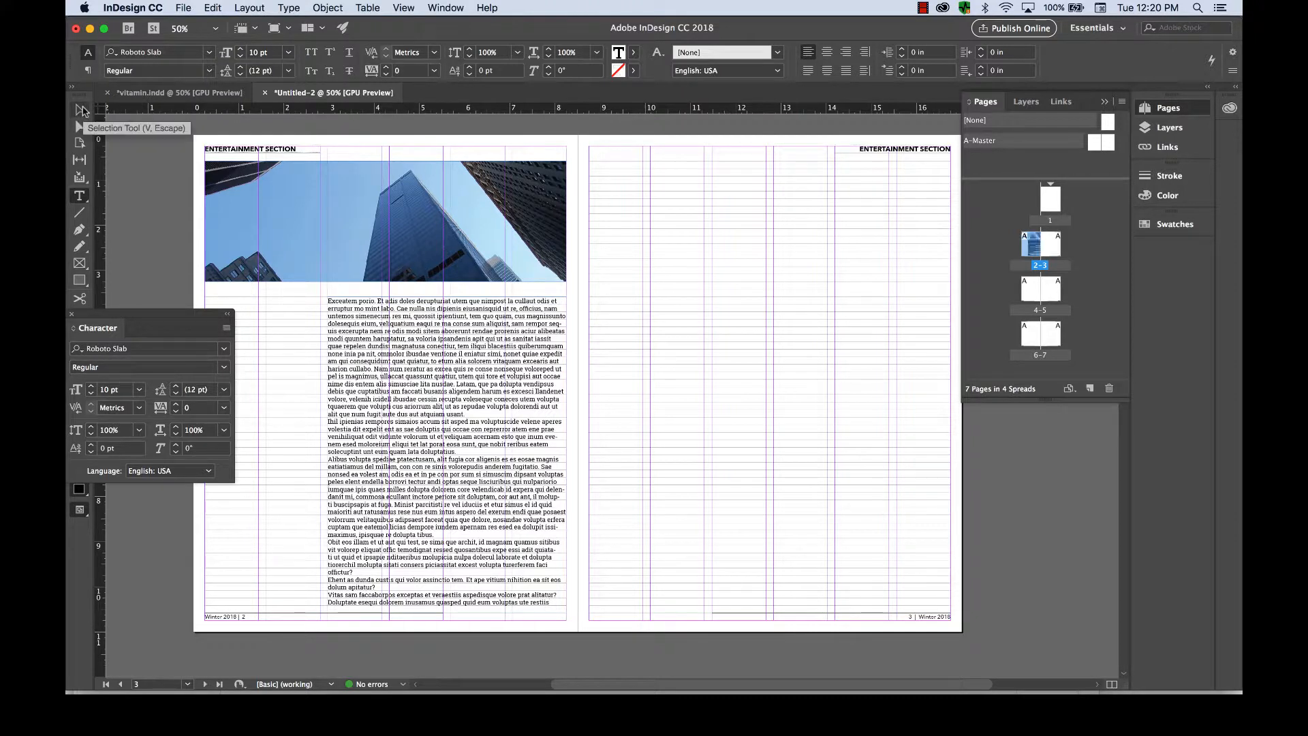
Divide the selected text frame into 2 columns with a 0.1667 in gutter and place the cursor in its text.
click(81, 110)
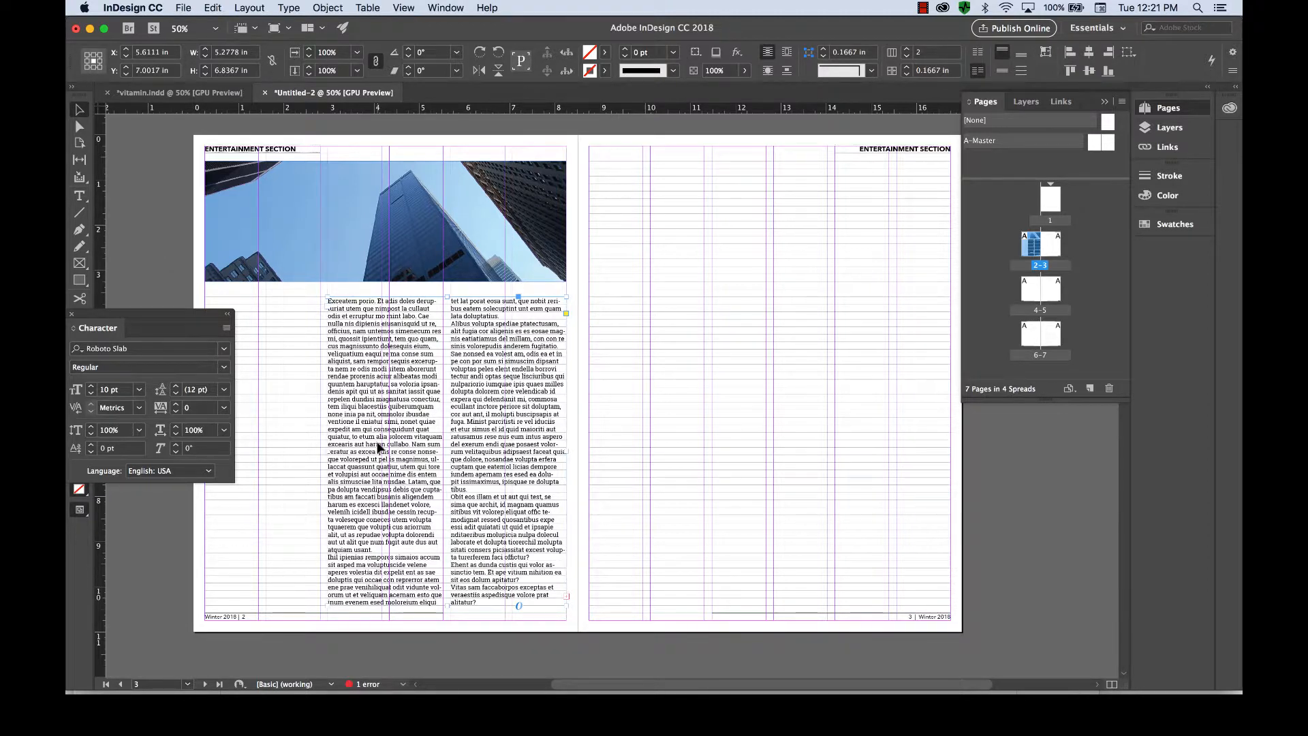
double_click(362, 393)
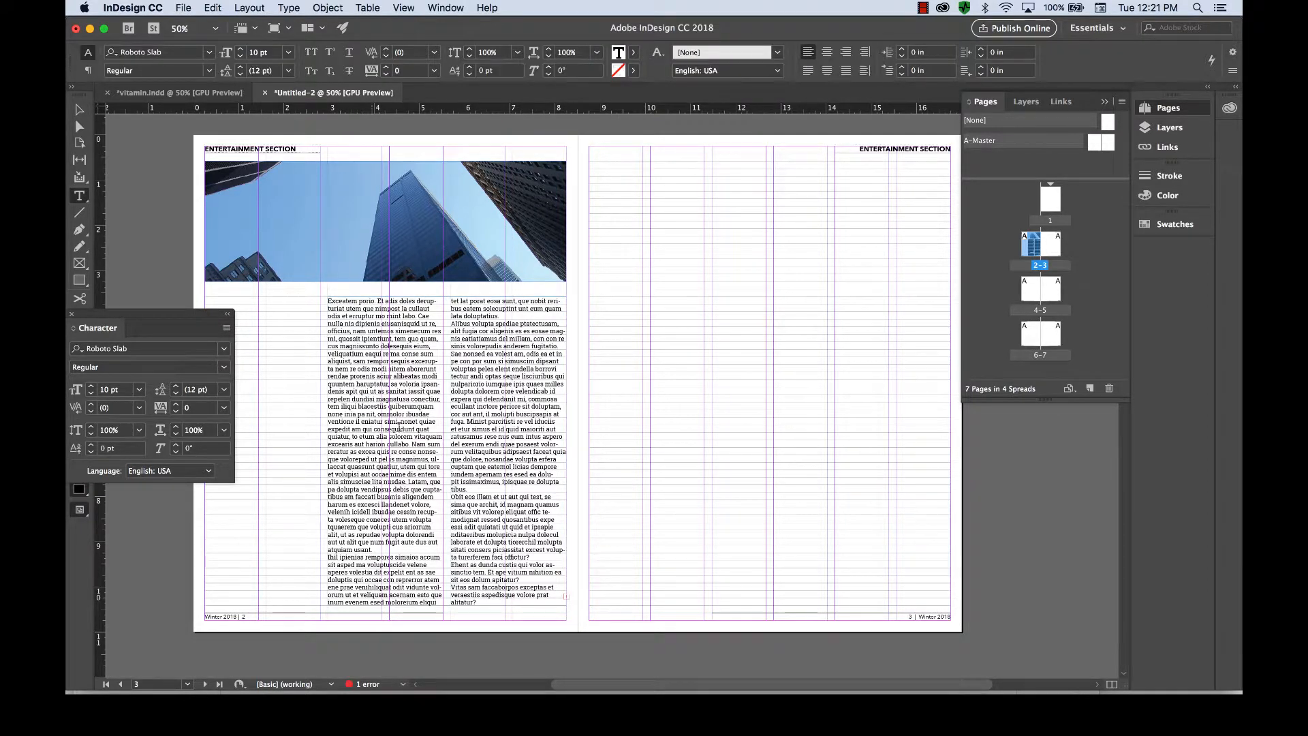
Add paragraph breaks before "nonet quiae" in the first text column and before "Minist parcitisti" in the second.
key(Return)
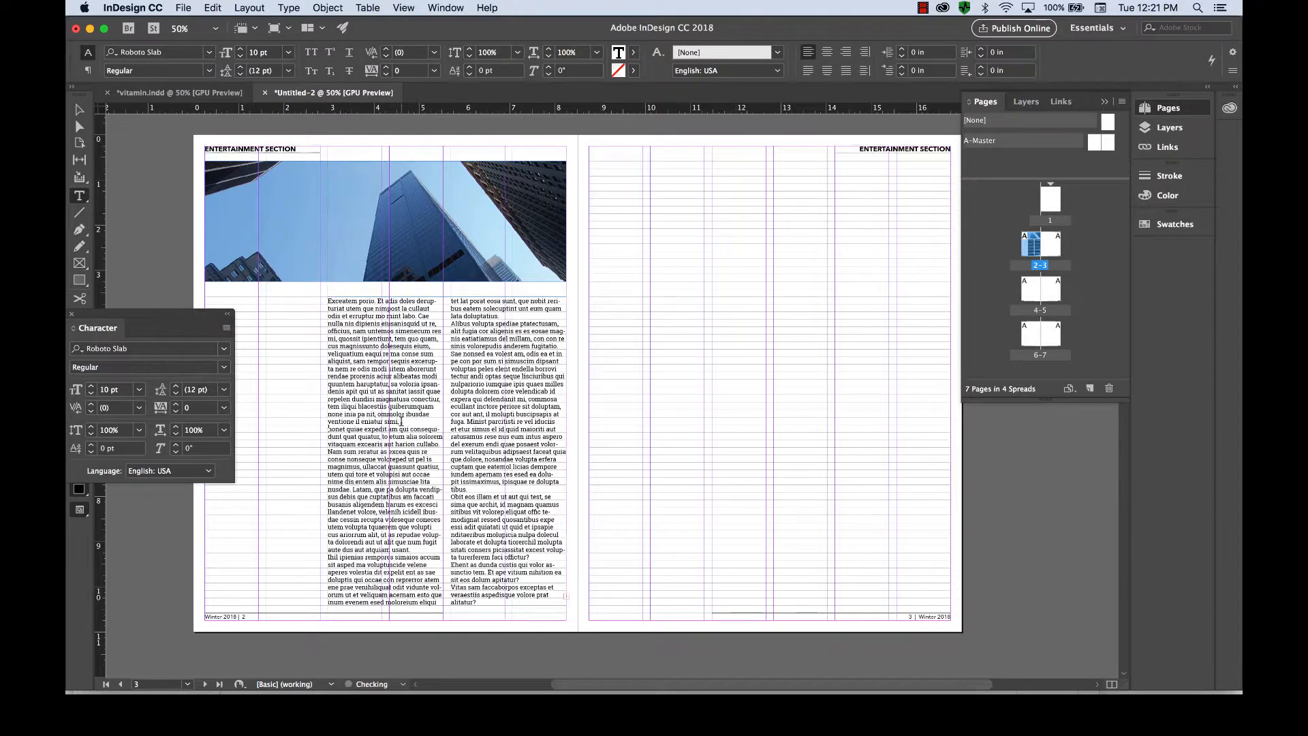
click(468, 421)
key(Return)
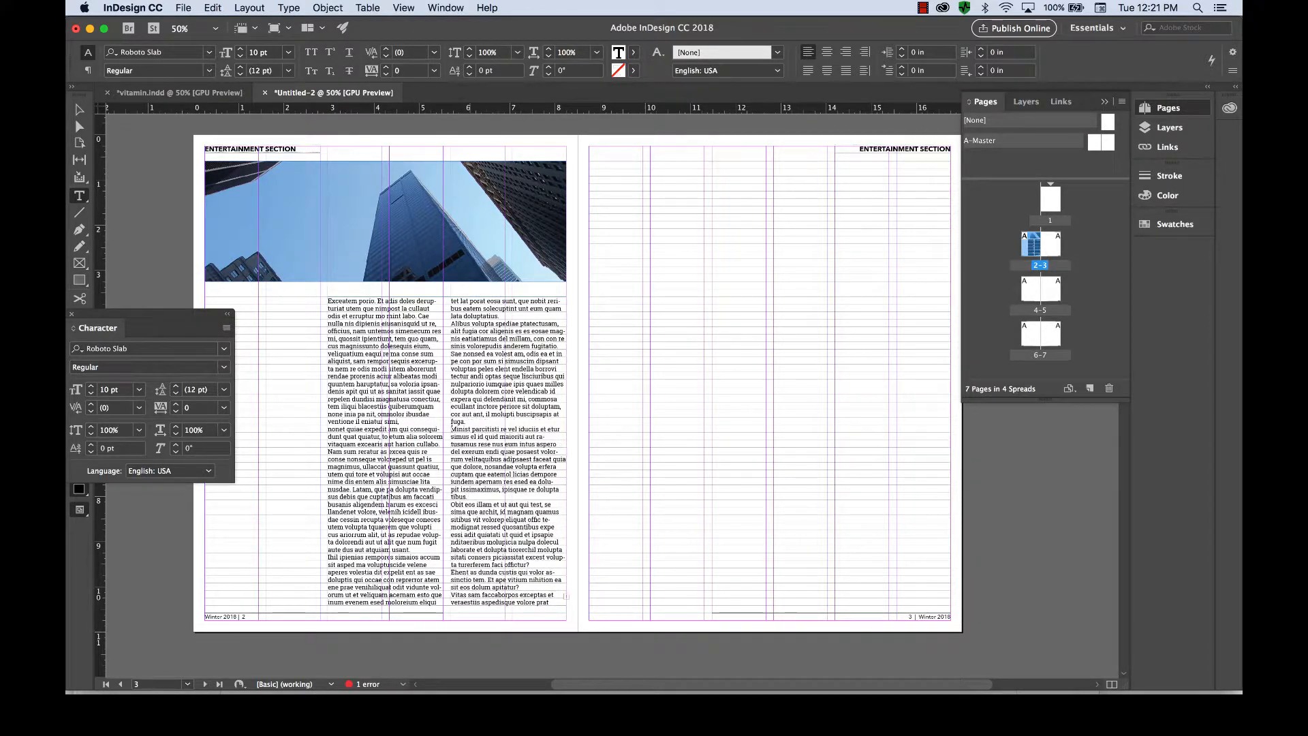
Select the two-column text frame as an object, show the Paragraph Styles panel and move it clear of the text columns.
click(80, 110)
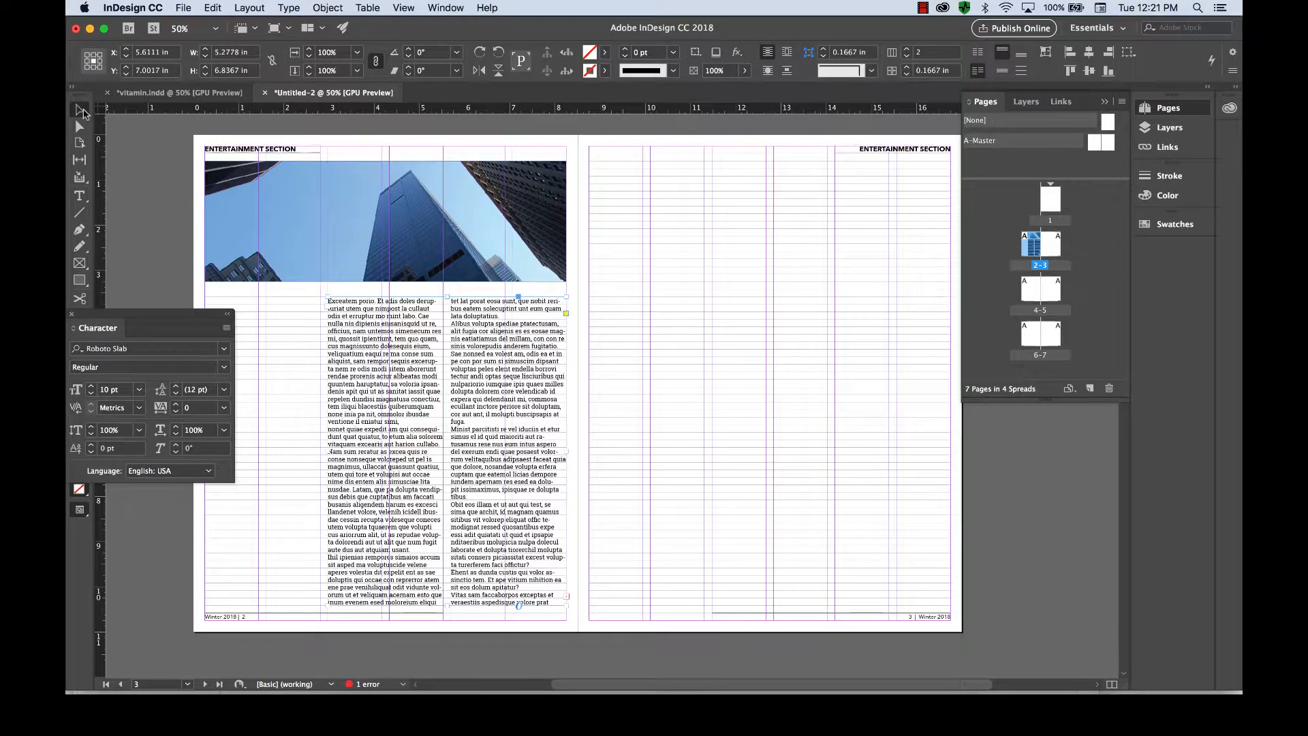
key(super+1)
scroll(388, 130, up, 7)
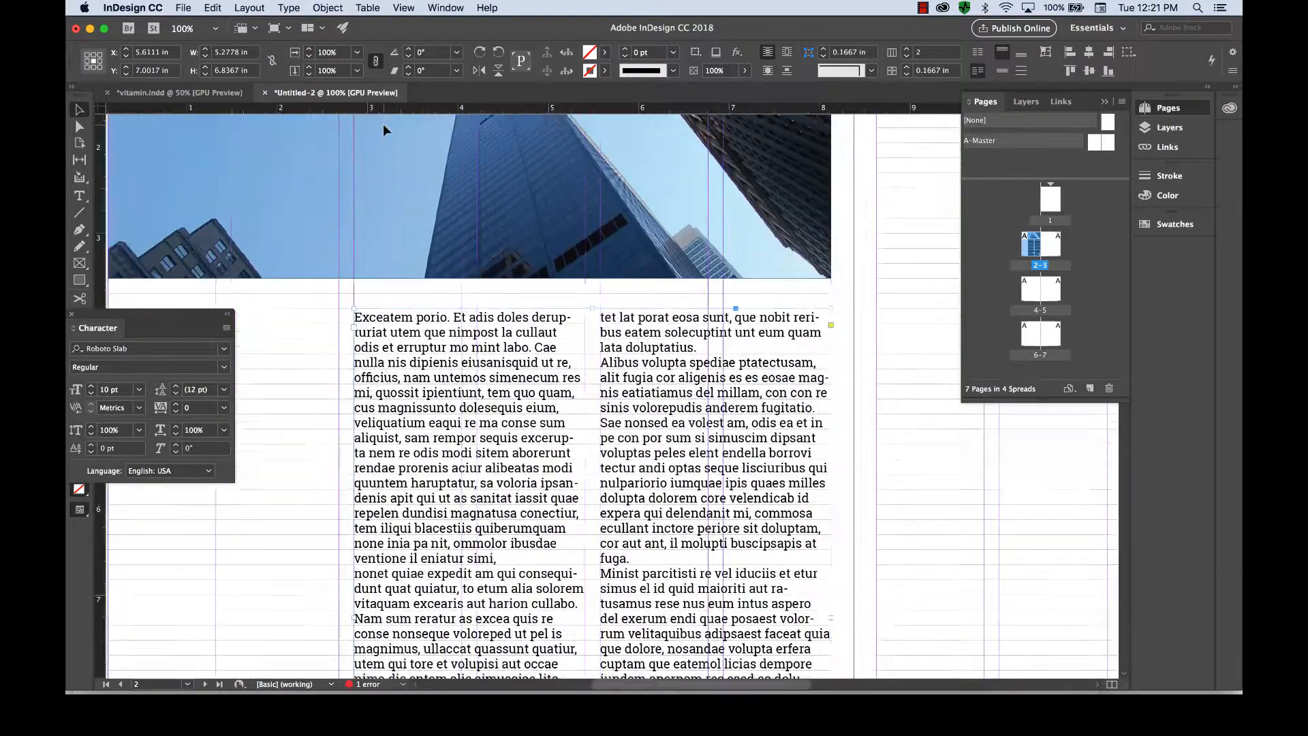
scroll(387, 130, down, 7)
scroll(505, 339, up, 5)
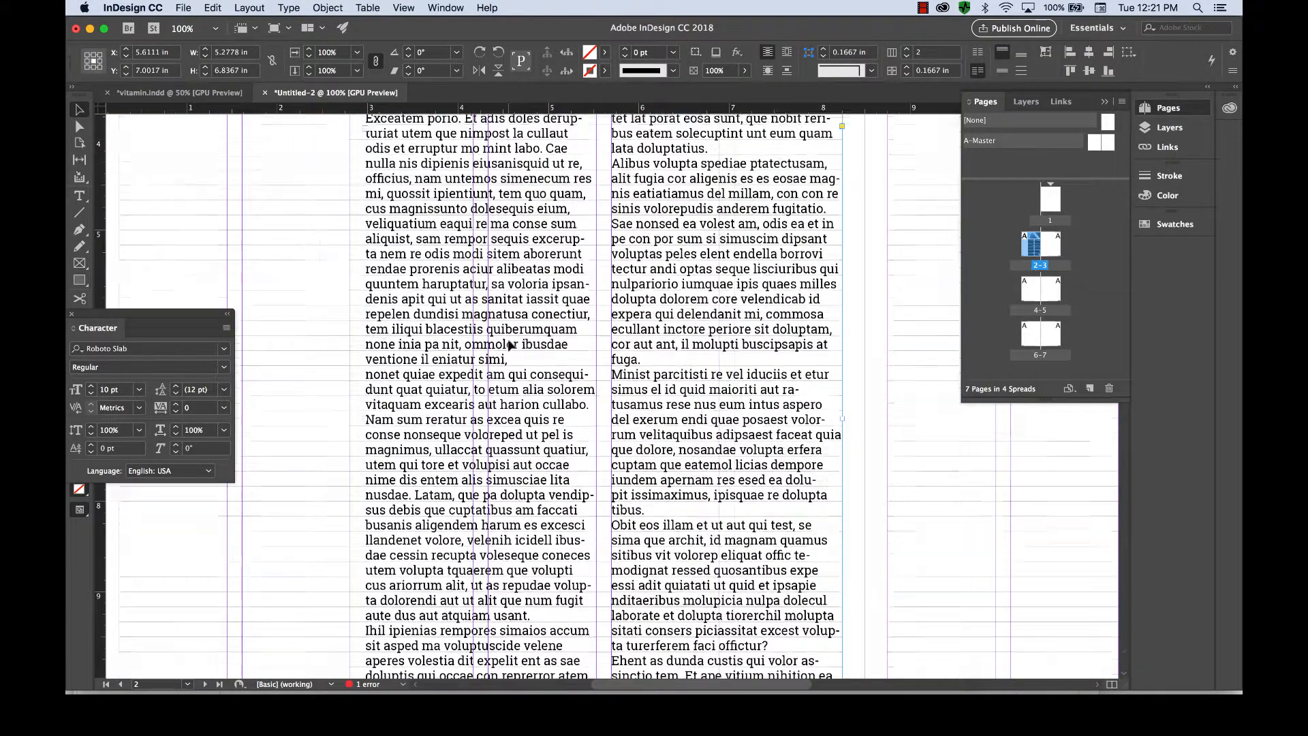
scroll(508, 338, down, 4)
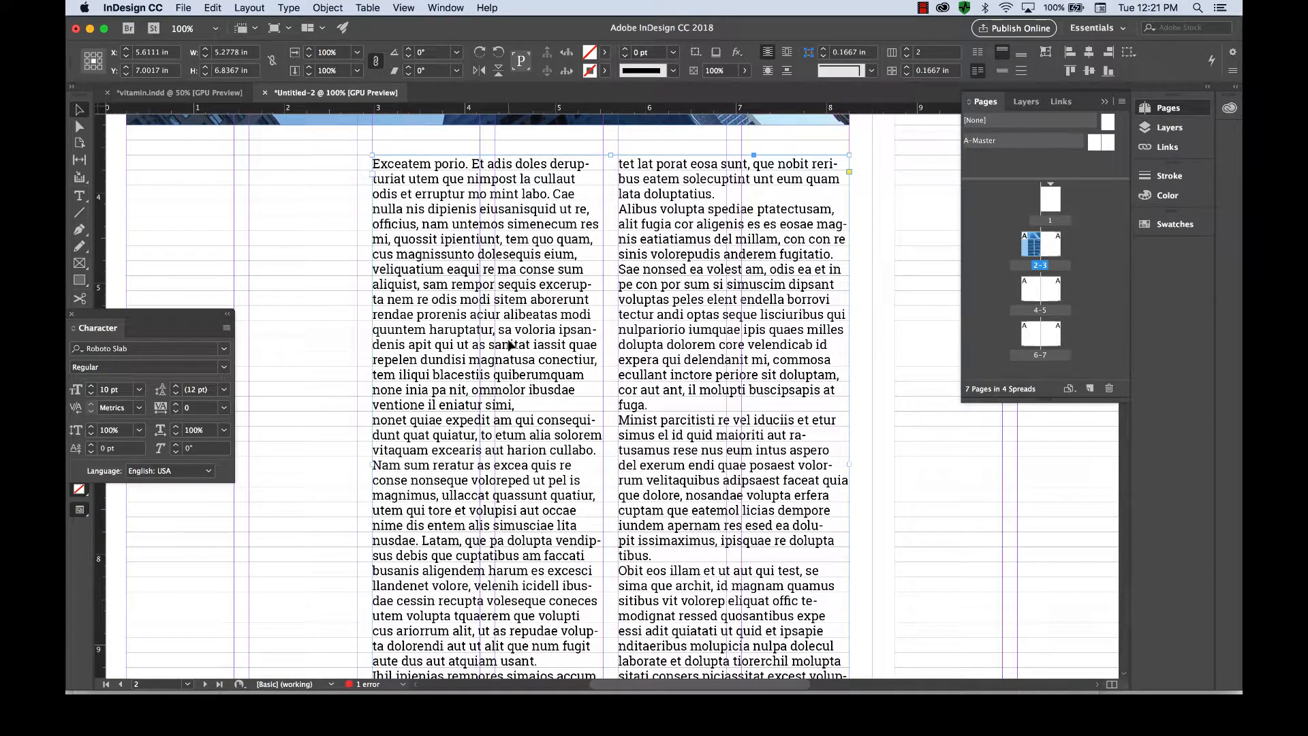
double_click(467, 356)
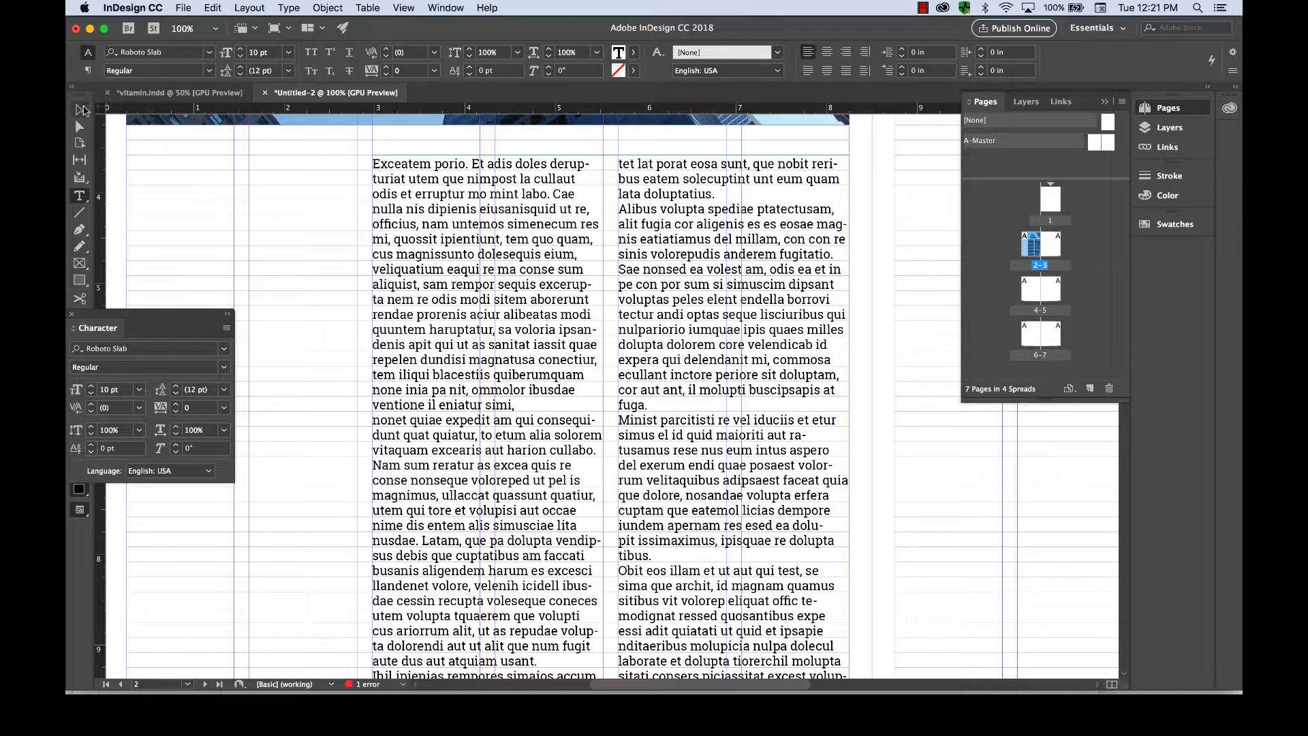
click(81, 109)
click(456, 7)
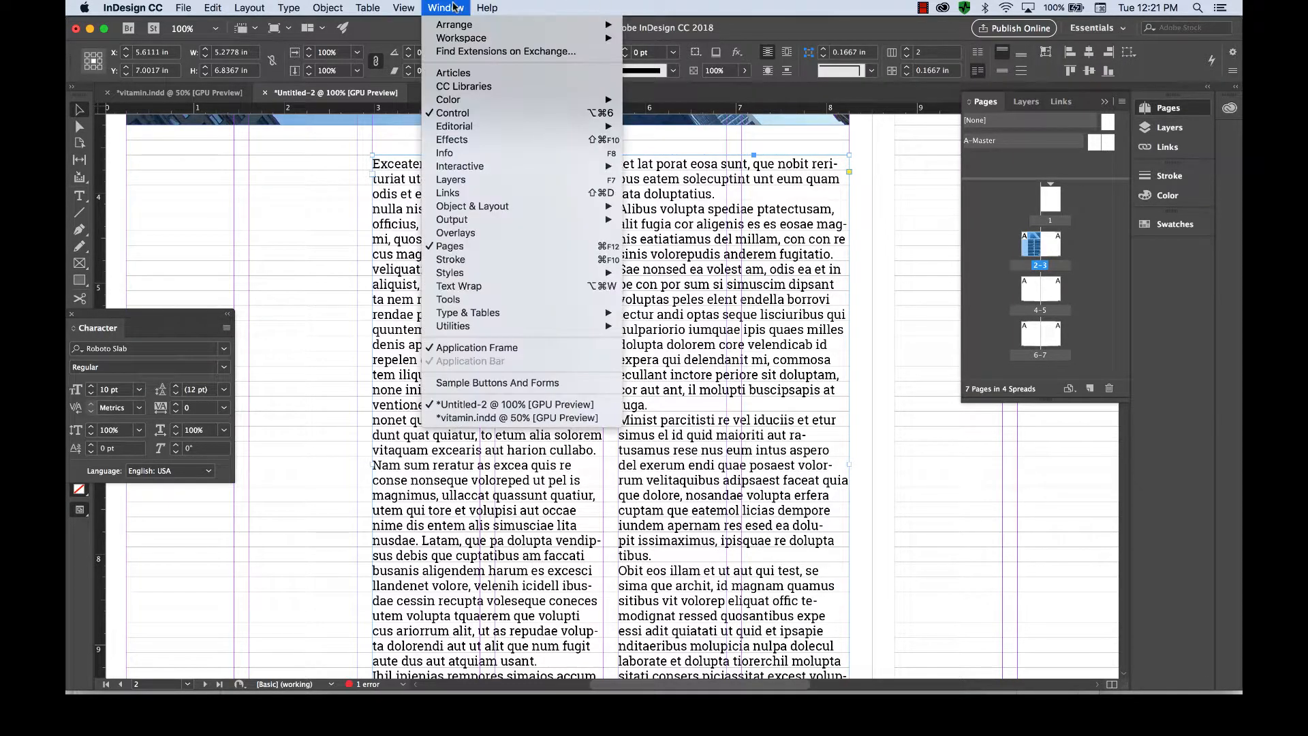
mouse_move(441, 273)
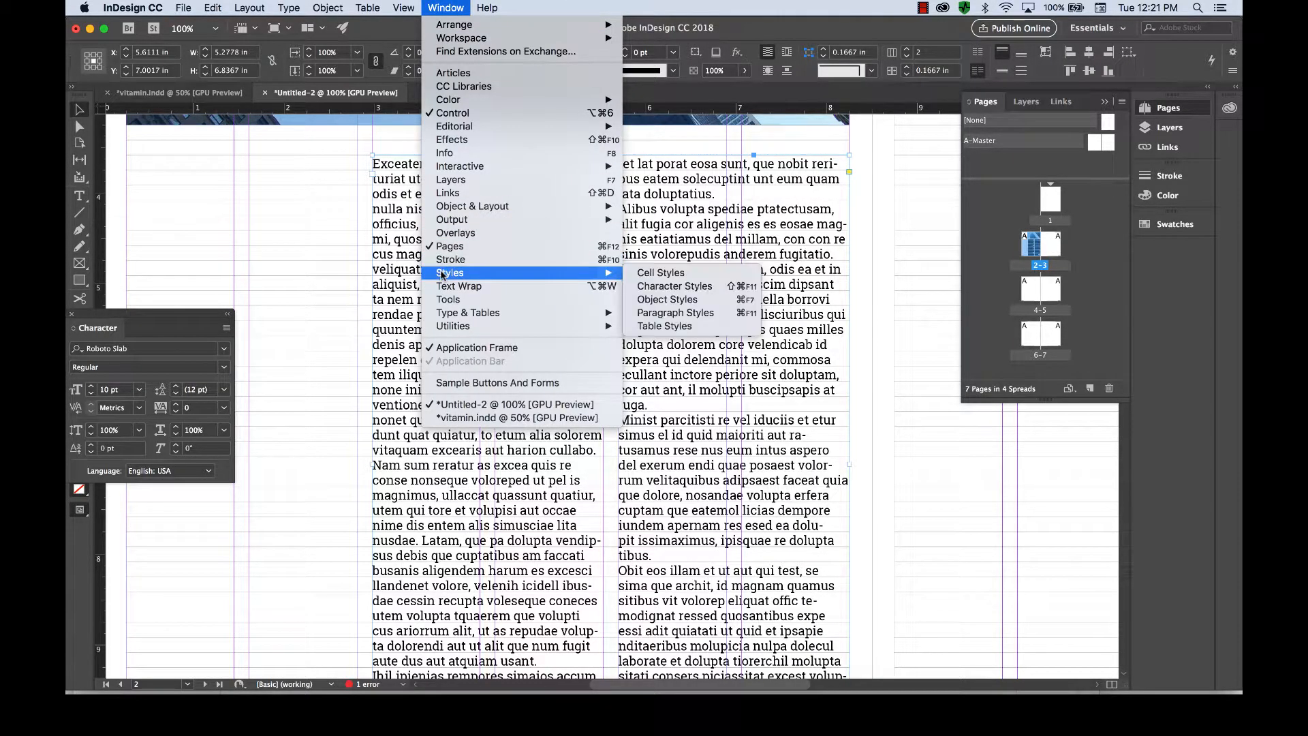
click(689, 322)
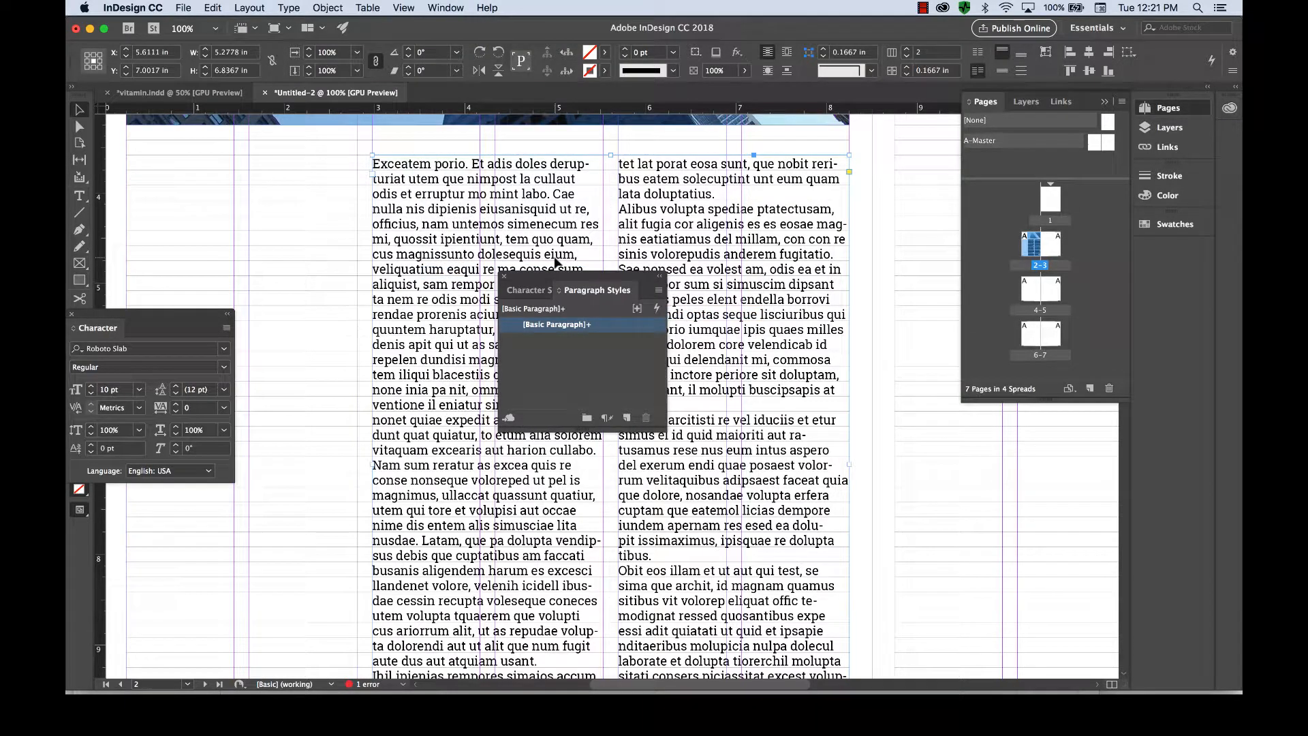
drag(540, 280, 136, 186)
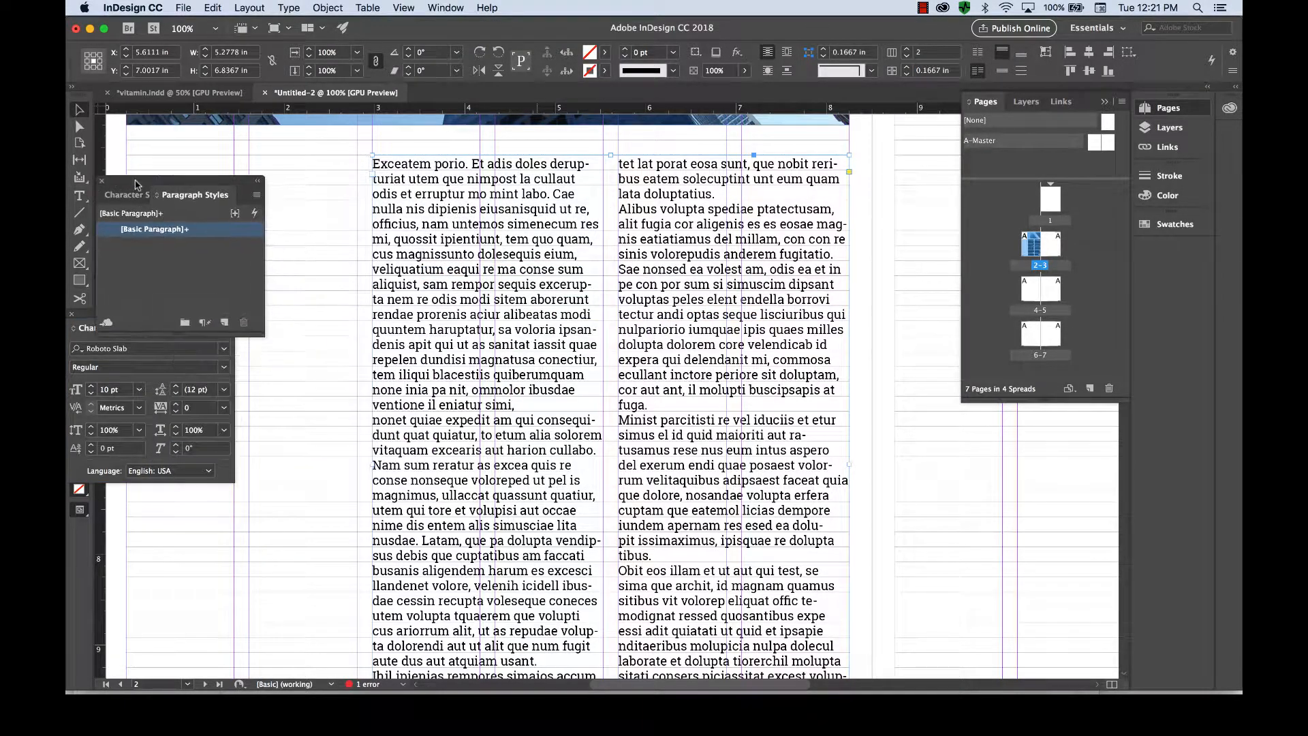
Create a paragraph style named "body text" from the selected frame's formatting and apply it to the selection.
alt+click(228, 324)
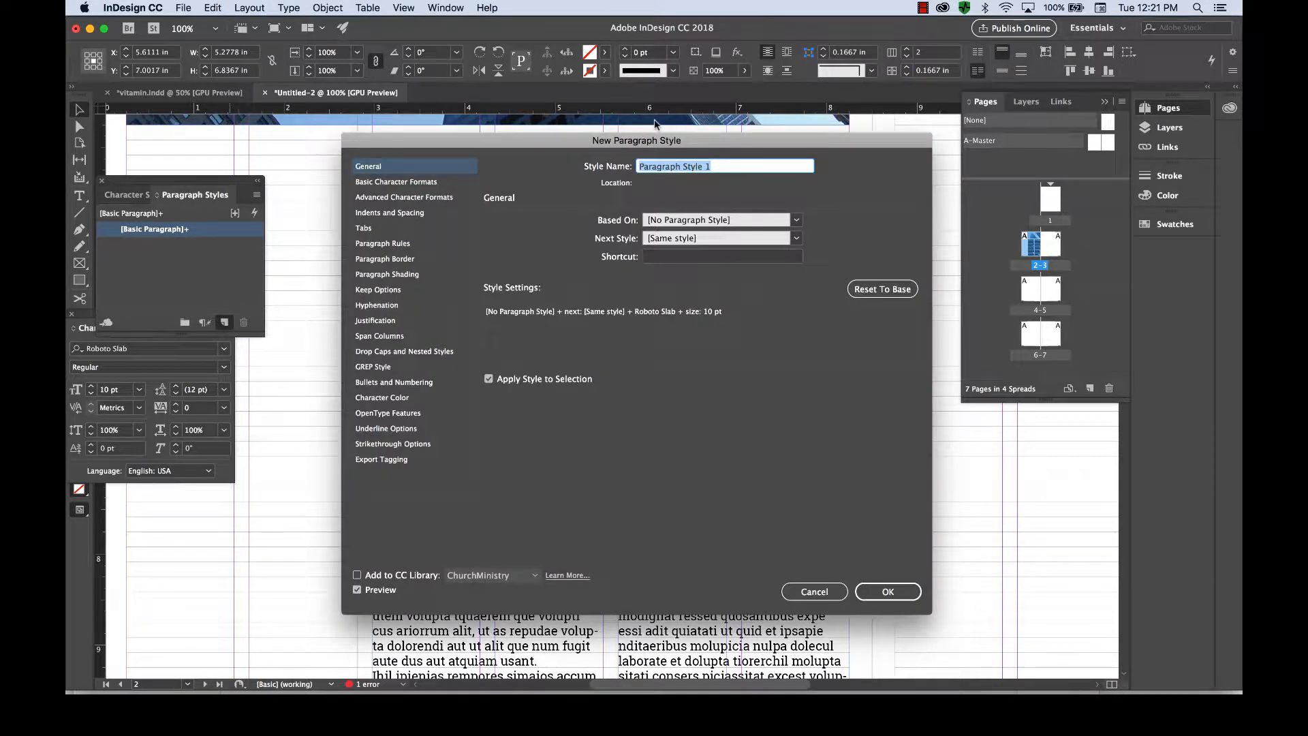
text(body text)
drag(681, 141, 990, 73)
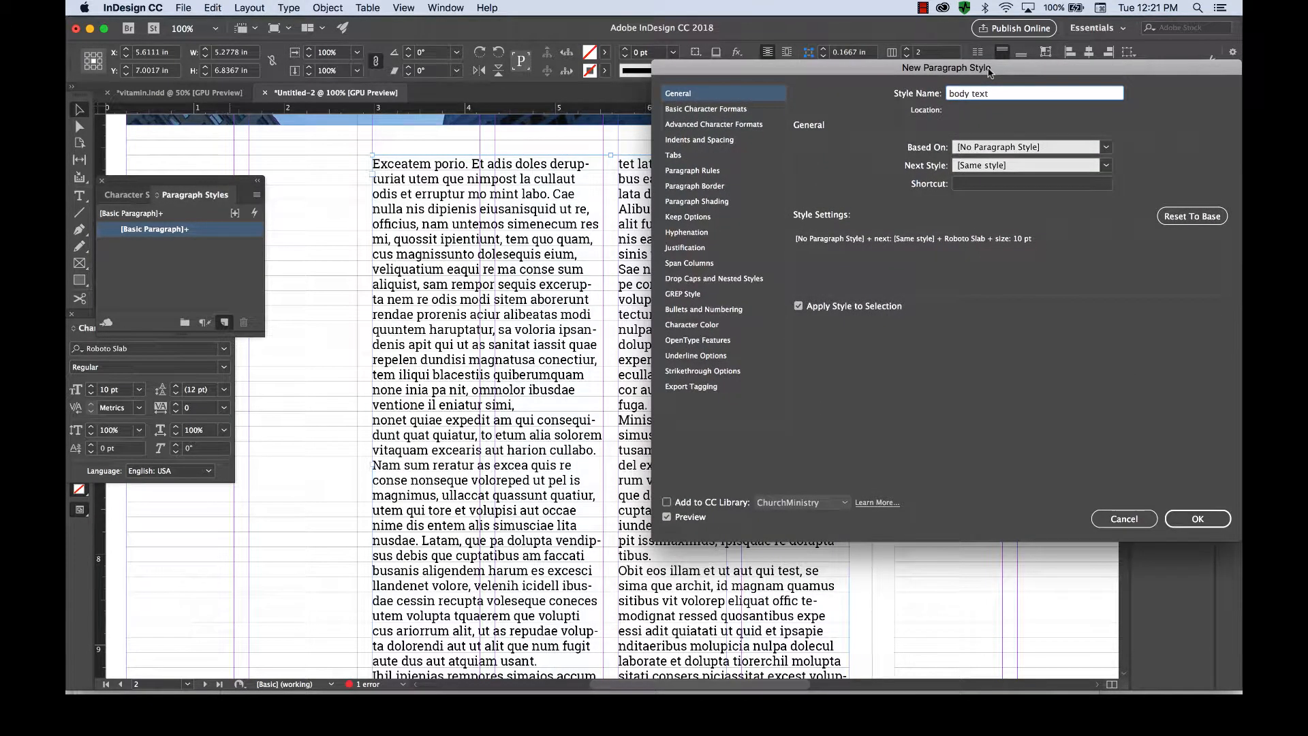
click(798, 305)
click(1200, 519)
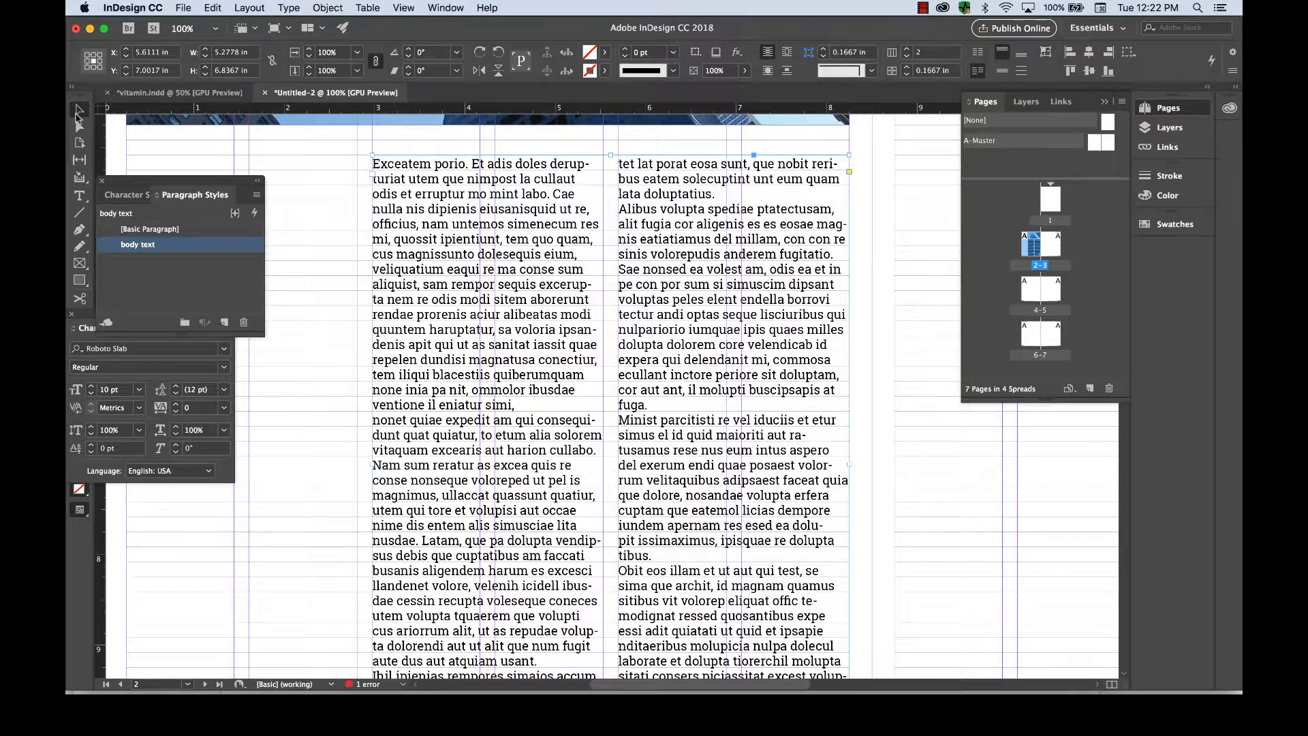
Open the "body text" paragraph style for editing and show its basic character formats.
right_click(155, 252)
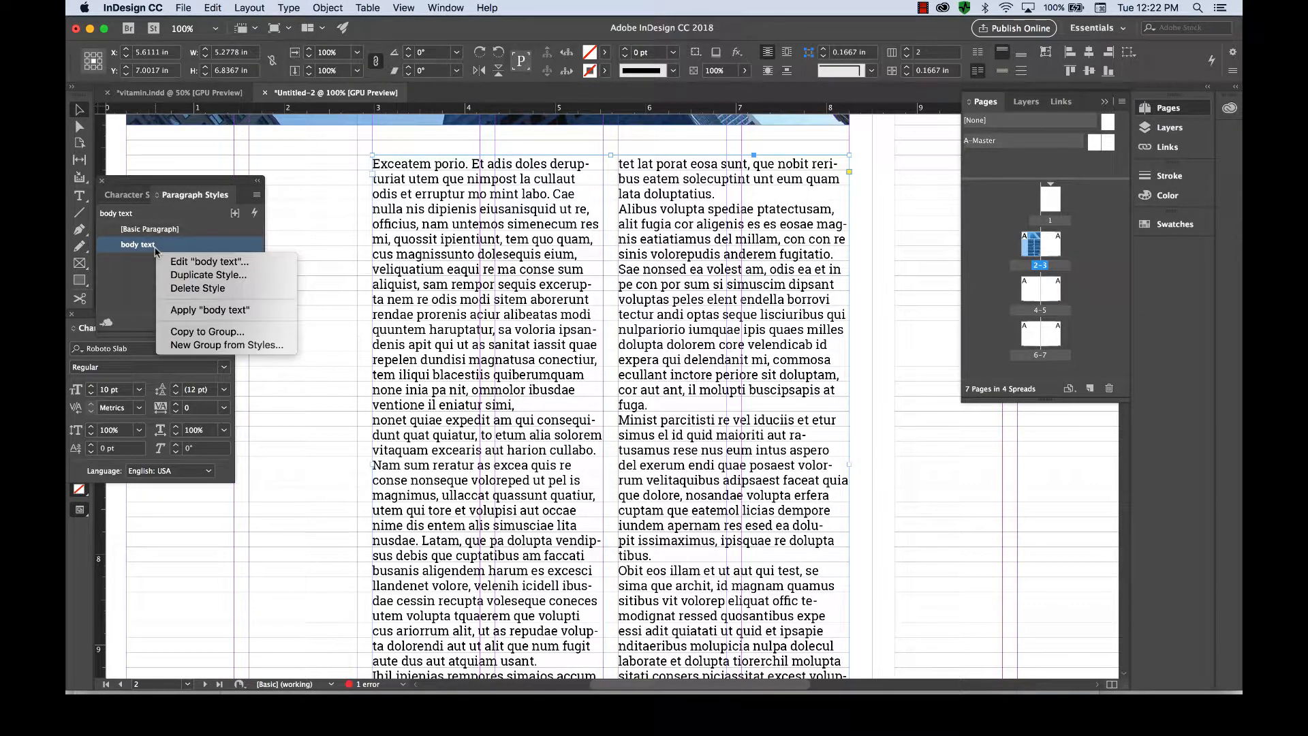
click(180, 260)
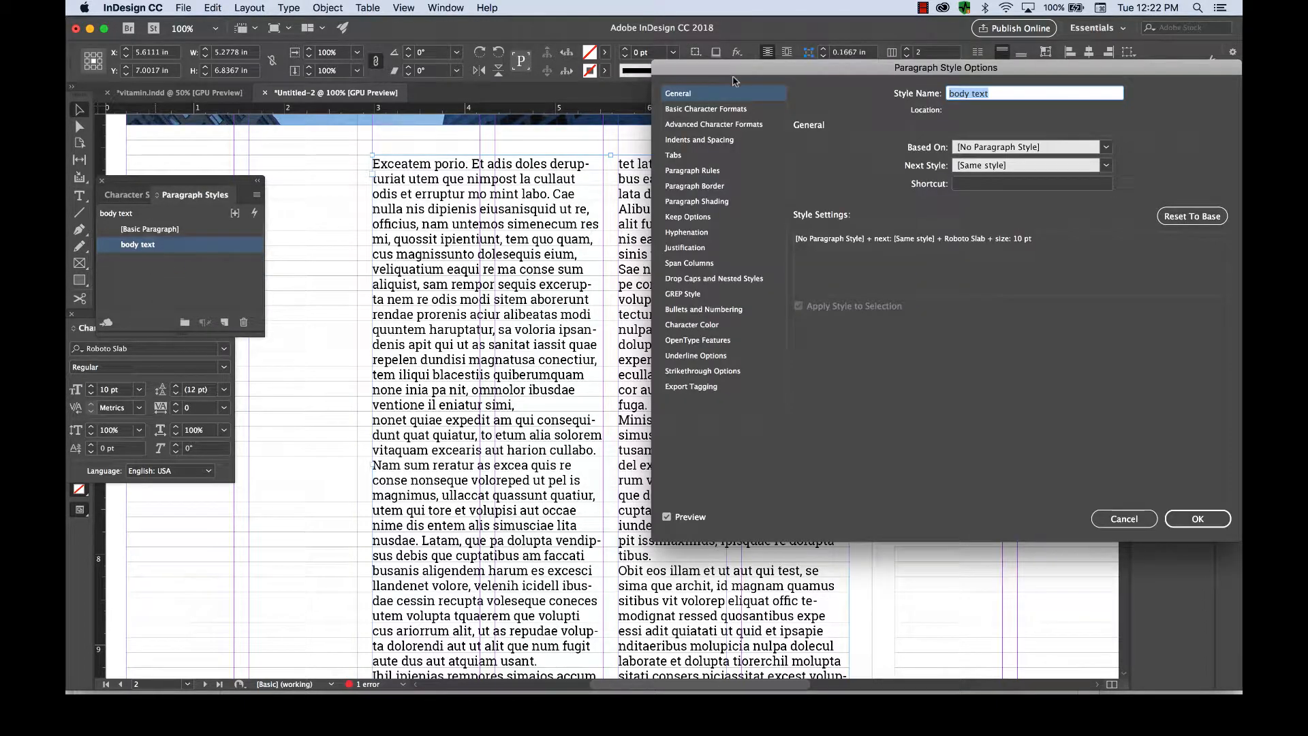
drag(741, 69, 763, 125)
click(721, 163)
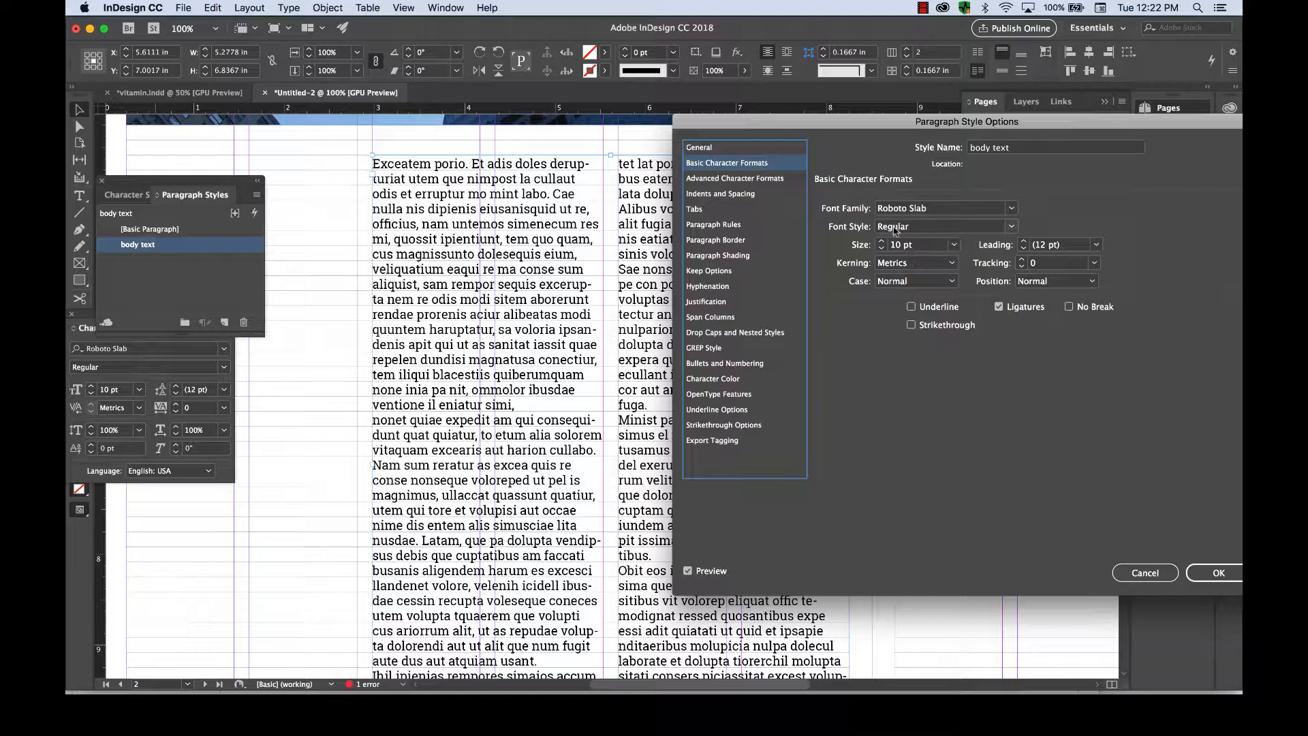
Try the Light font style of Roboto Slab for the body text style.
click(1012, 226)
click(956, 257)
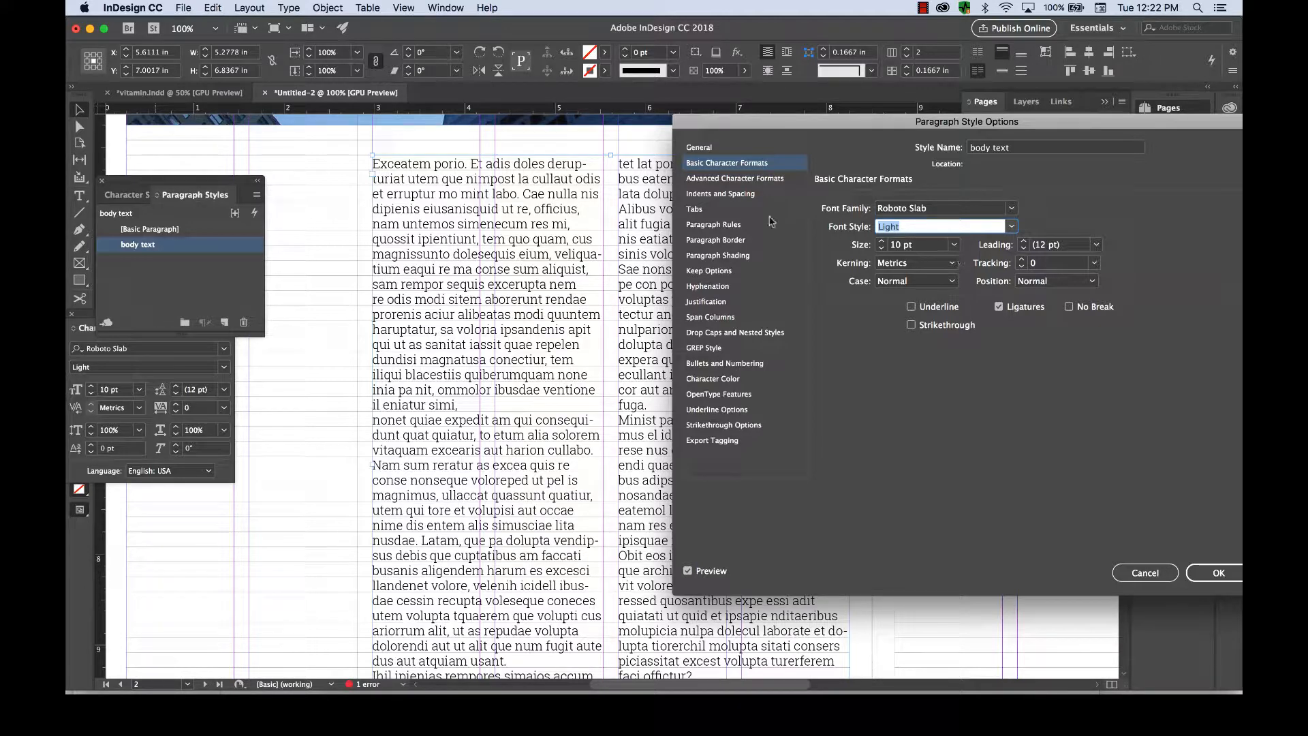
click(733, 179)
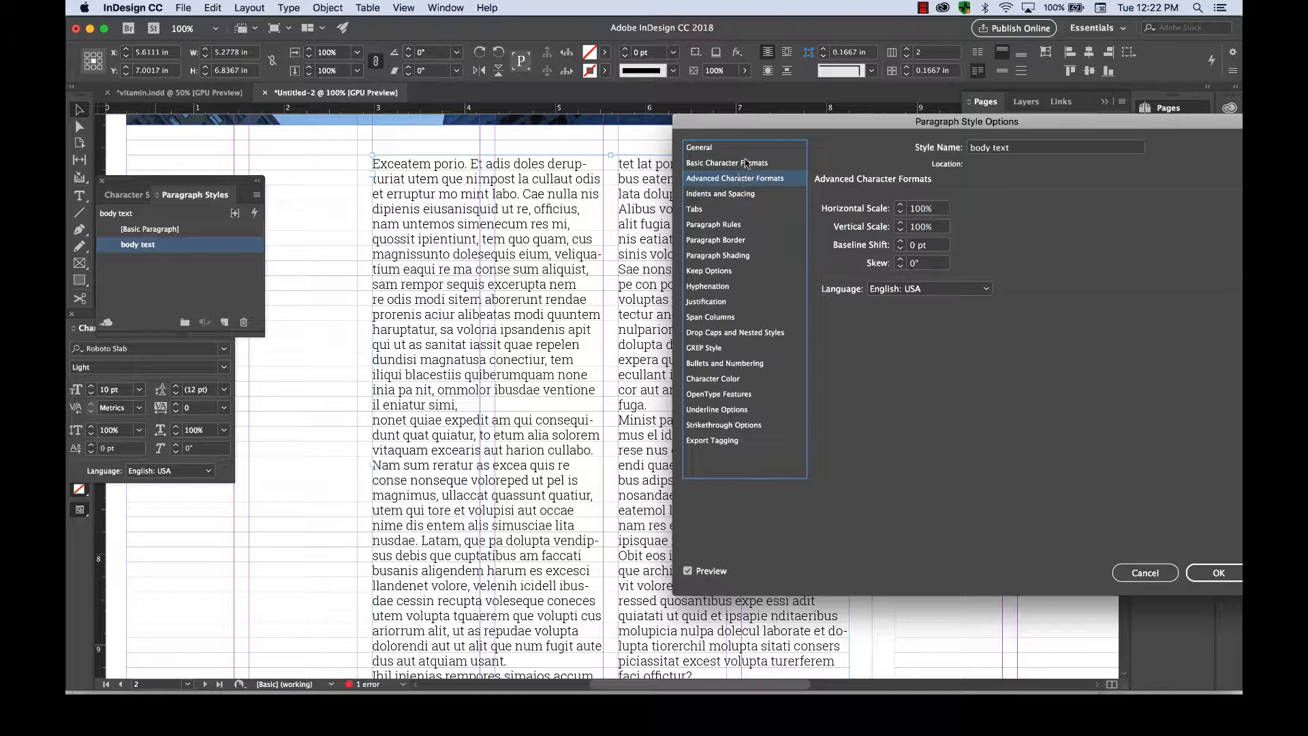
click(747, 163)
Set the body text style's font family to Avenir Next with the Regular font style.
click(1011, 209)
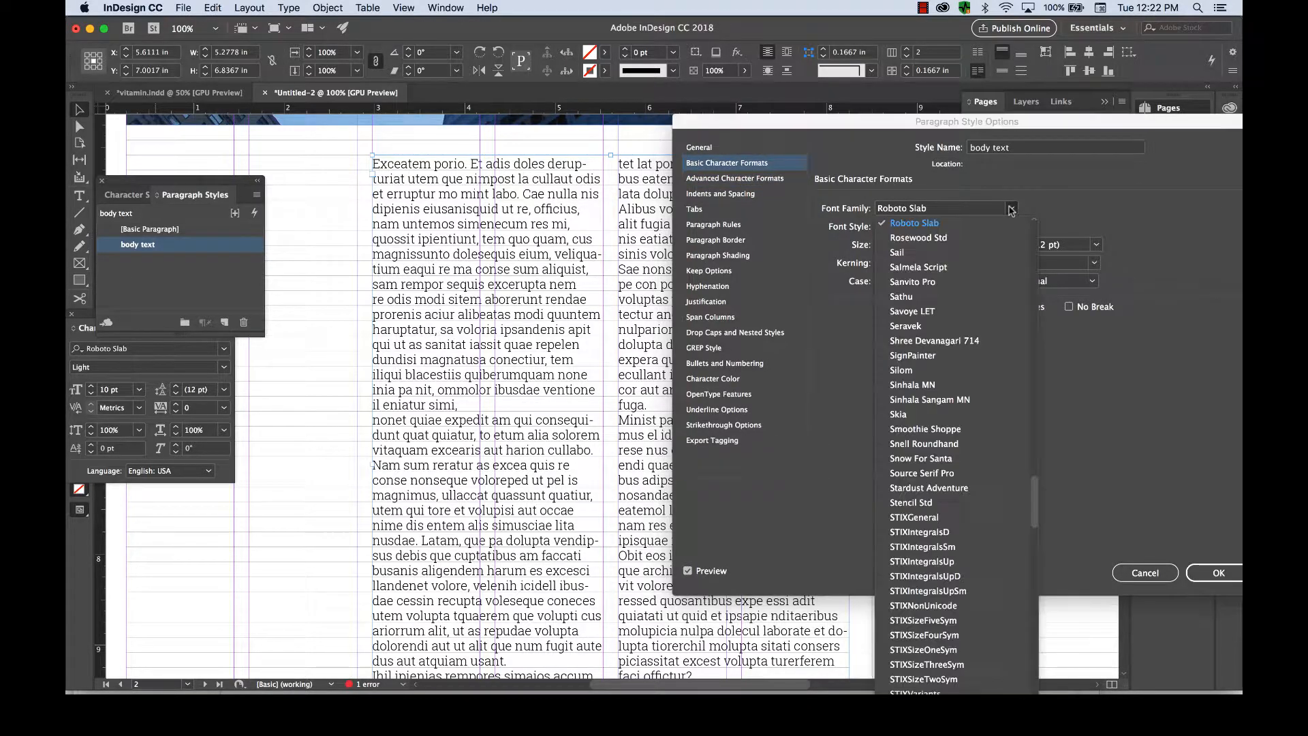
scroll(954, 311, up, 15)
click(937, 239)
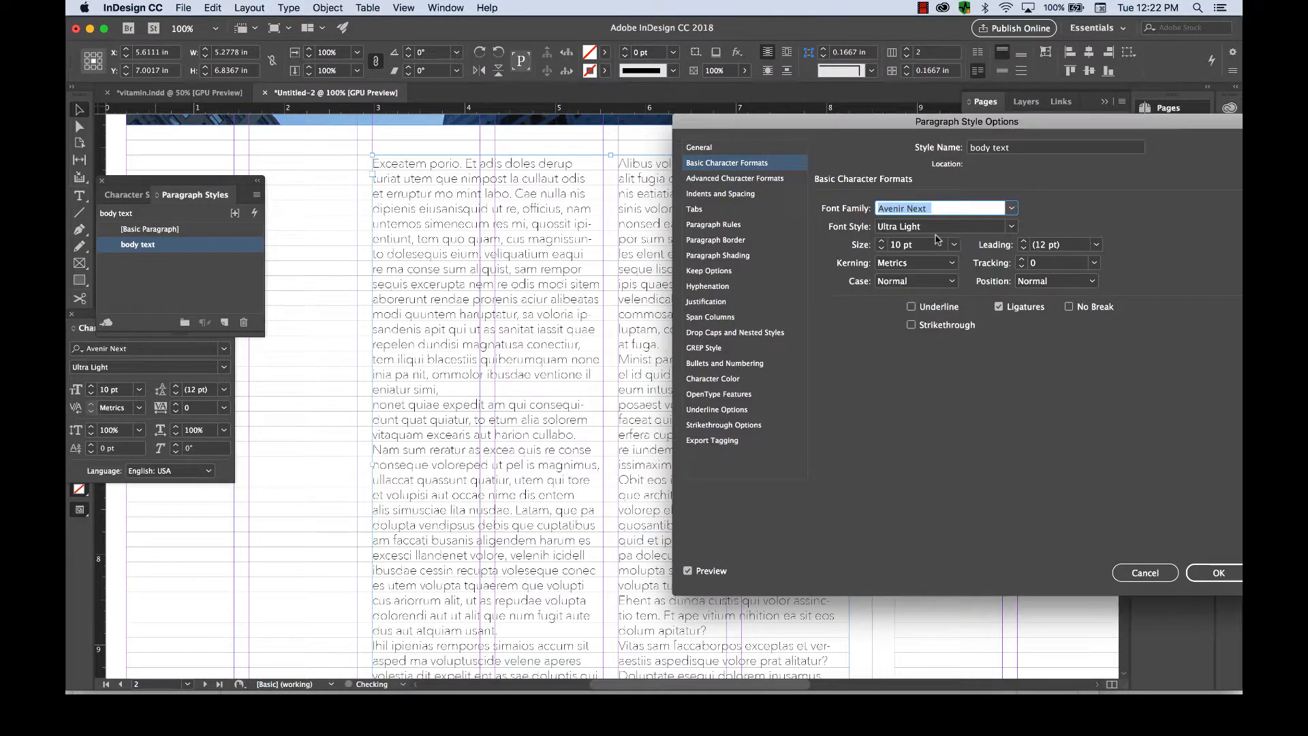
click(1011, 226)
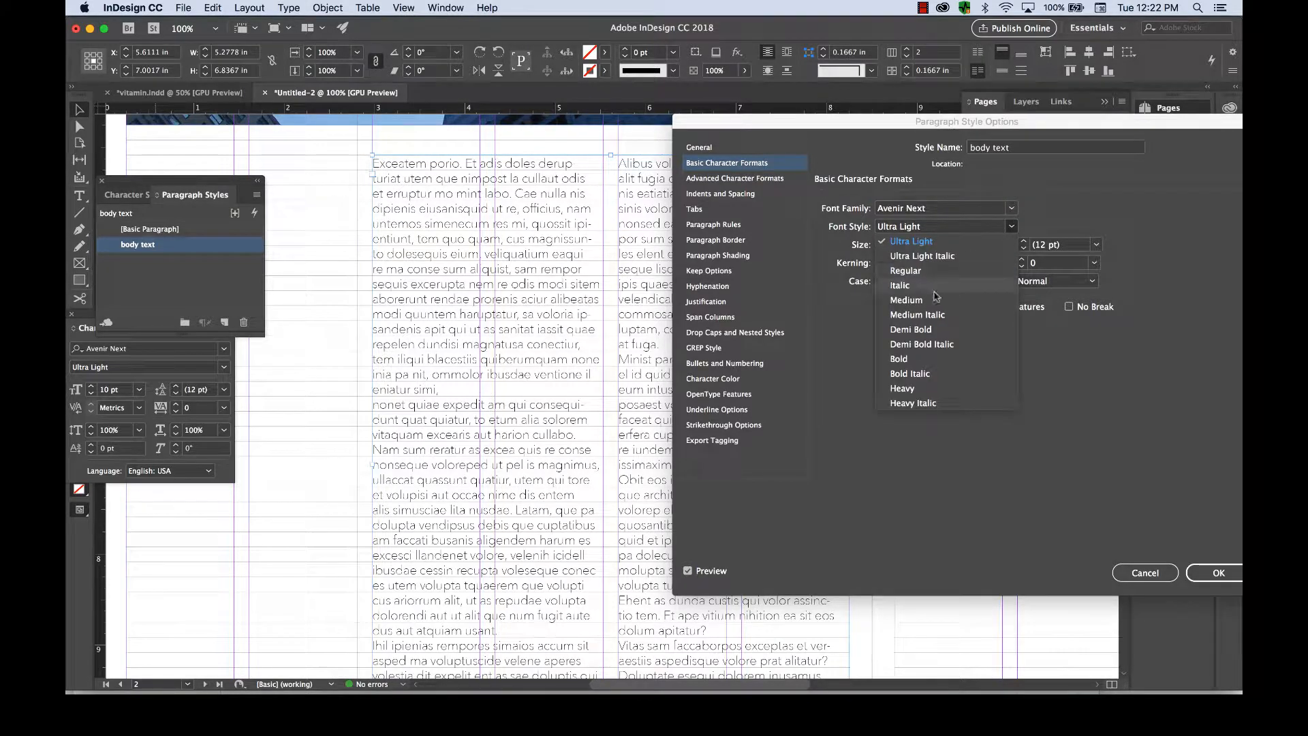
click(928, 301)
click(1011, 227)
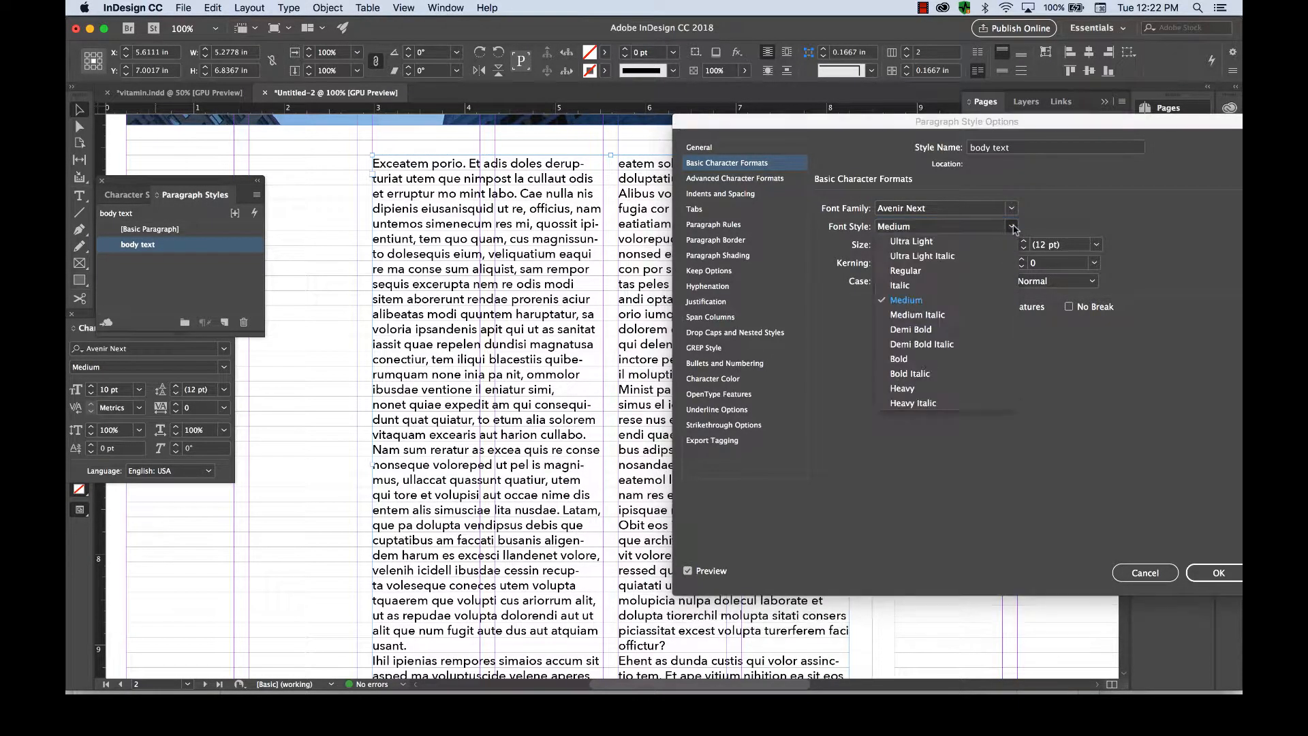
click(950, 271)
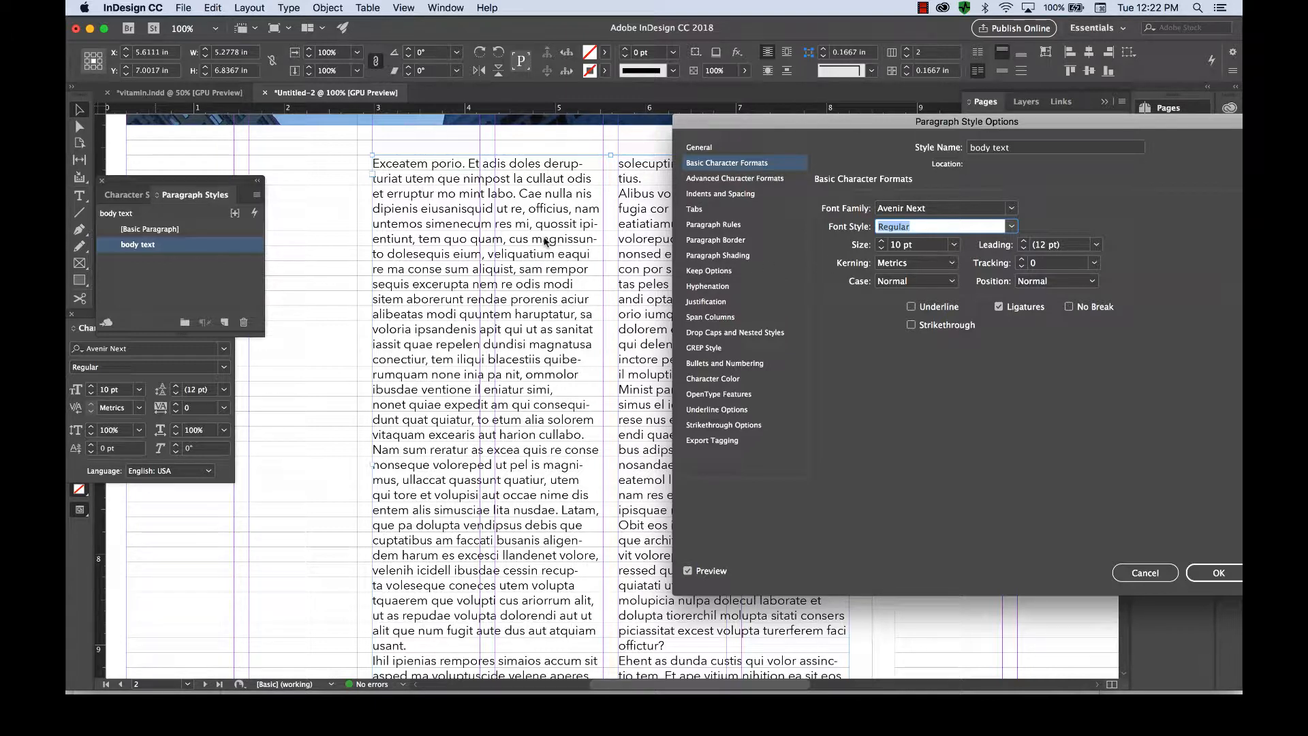
Reduce the body text style's horizontal scale to 95% in its advanced character formats.
click(723, 179)
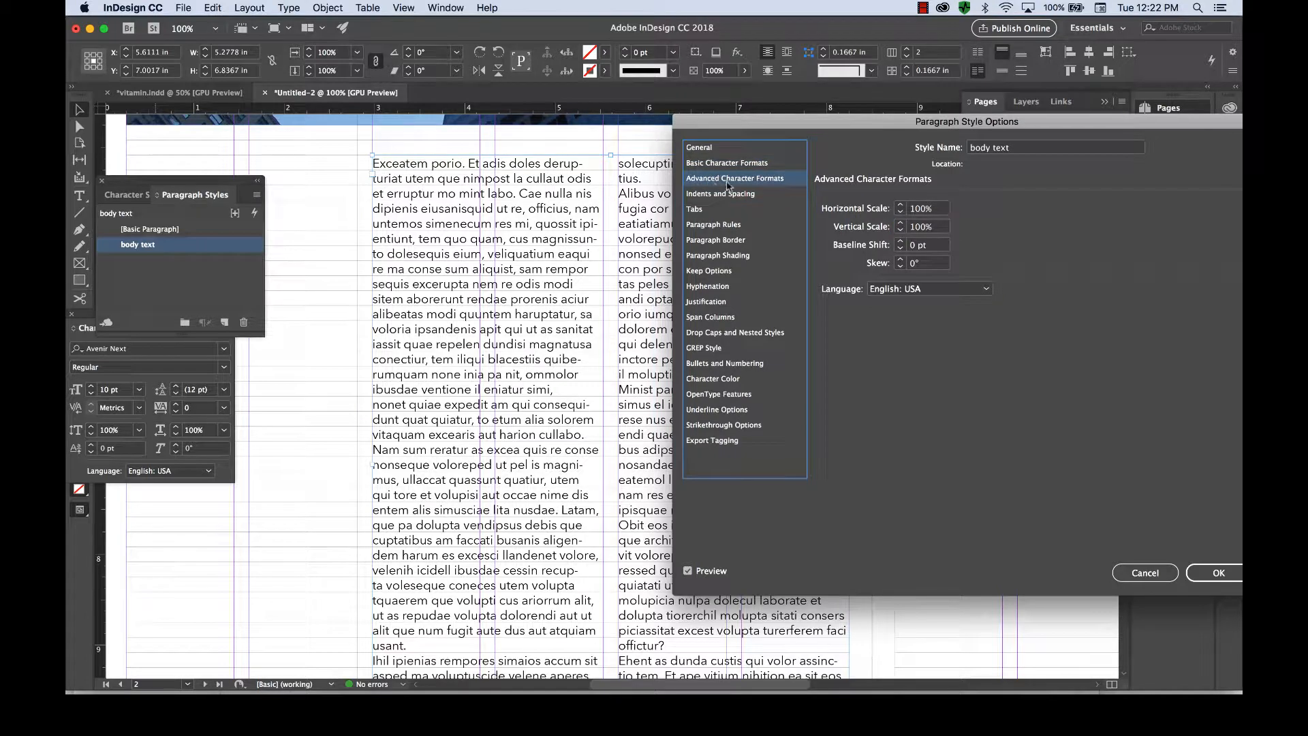
click(900, 213)
click(900, 213)
click(900, 213)
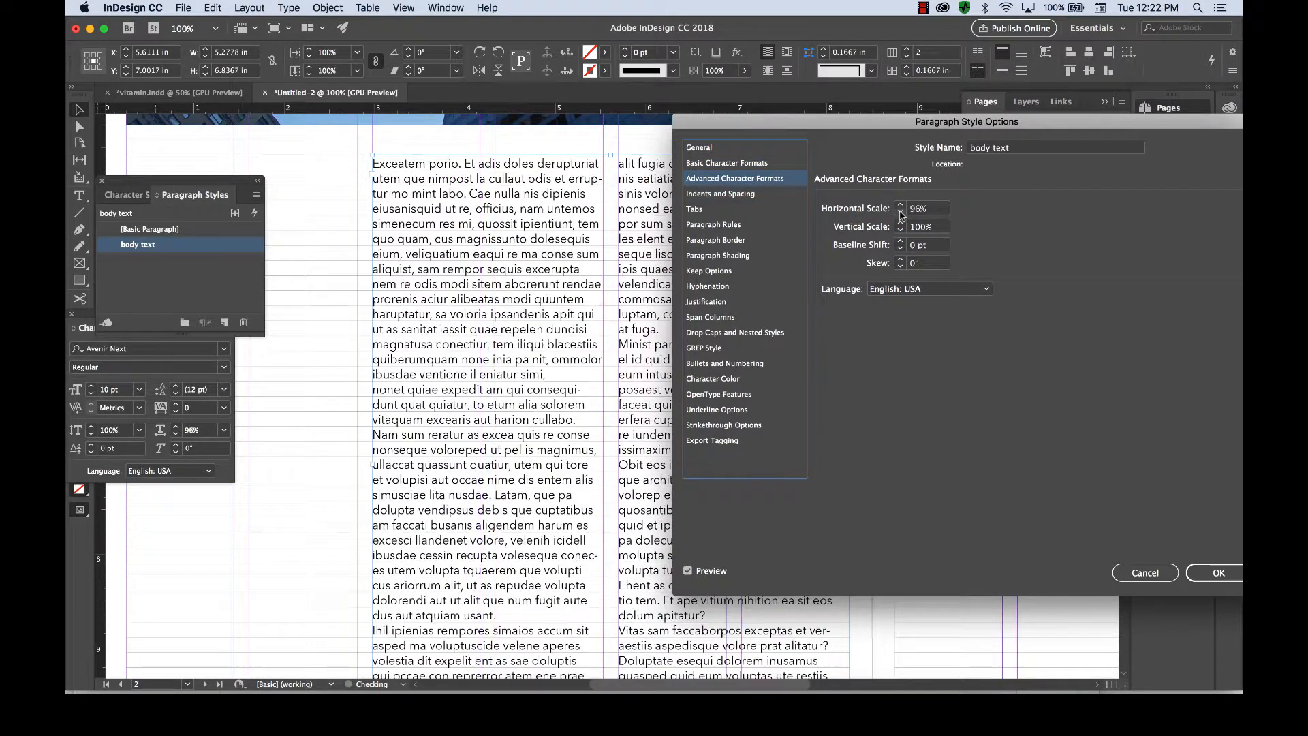
click(900, 213)
click(899, 214)
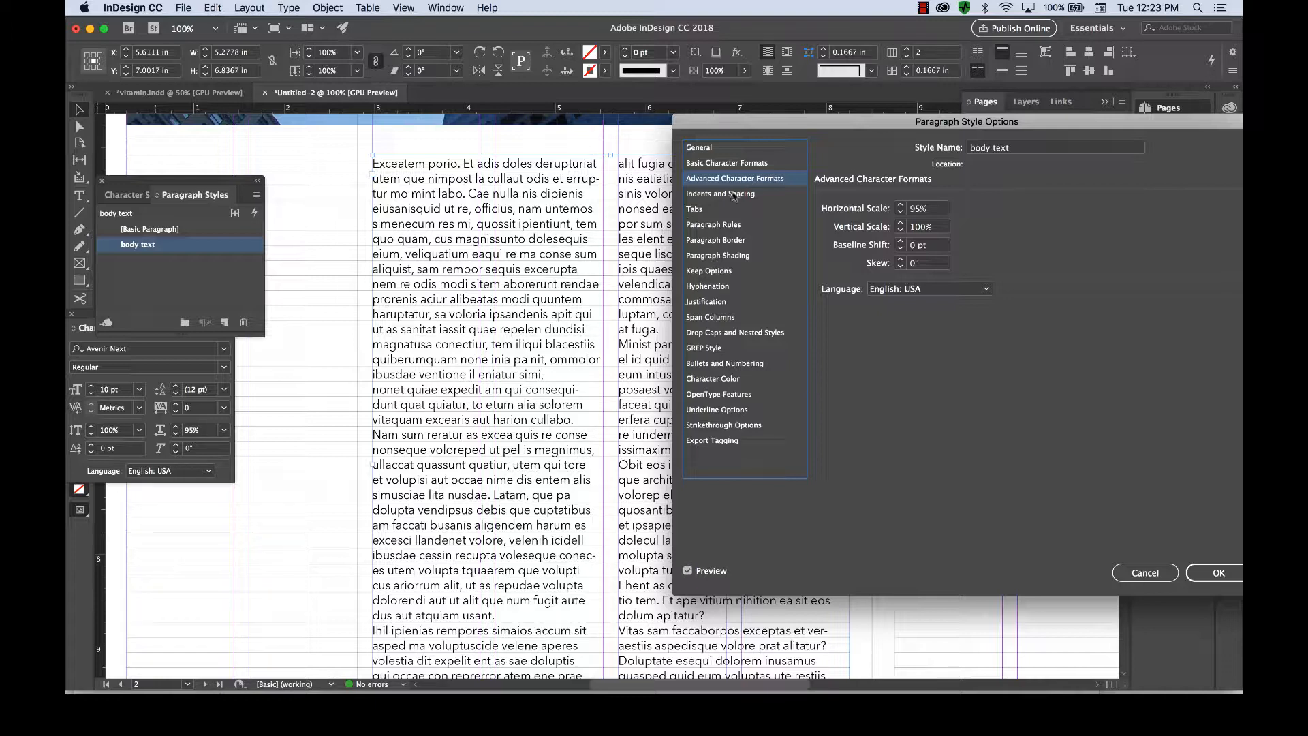
In the body text style's indents and spacing, turn on Balance Ragged Lines and align all lines to the grid.
click(709, 197)
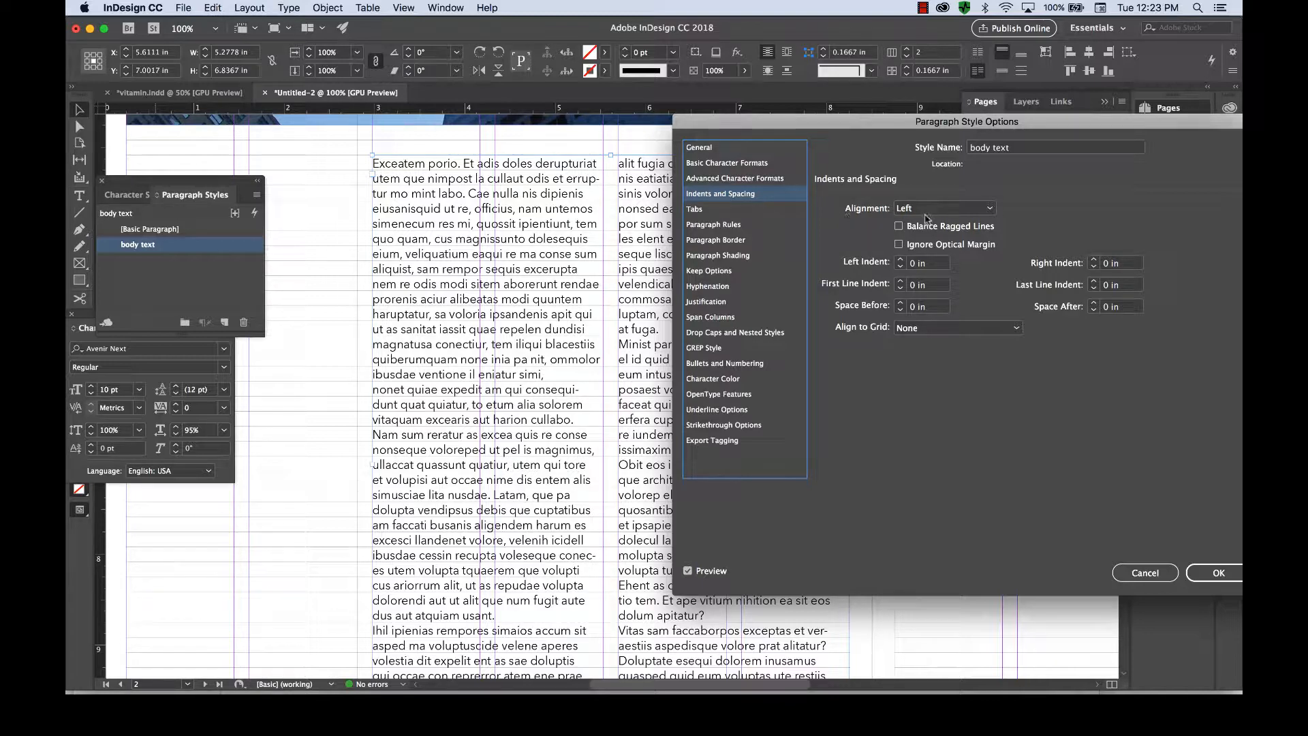
drag(774, 122, 800, 103)
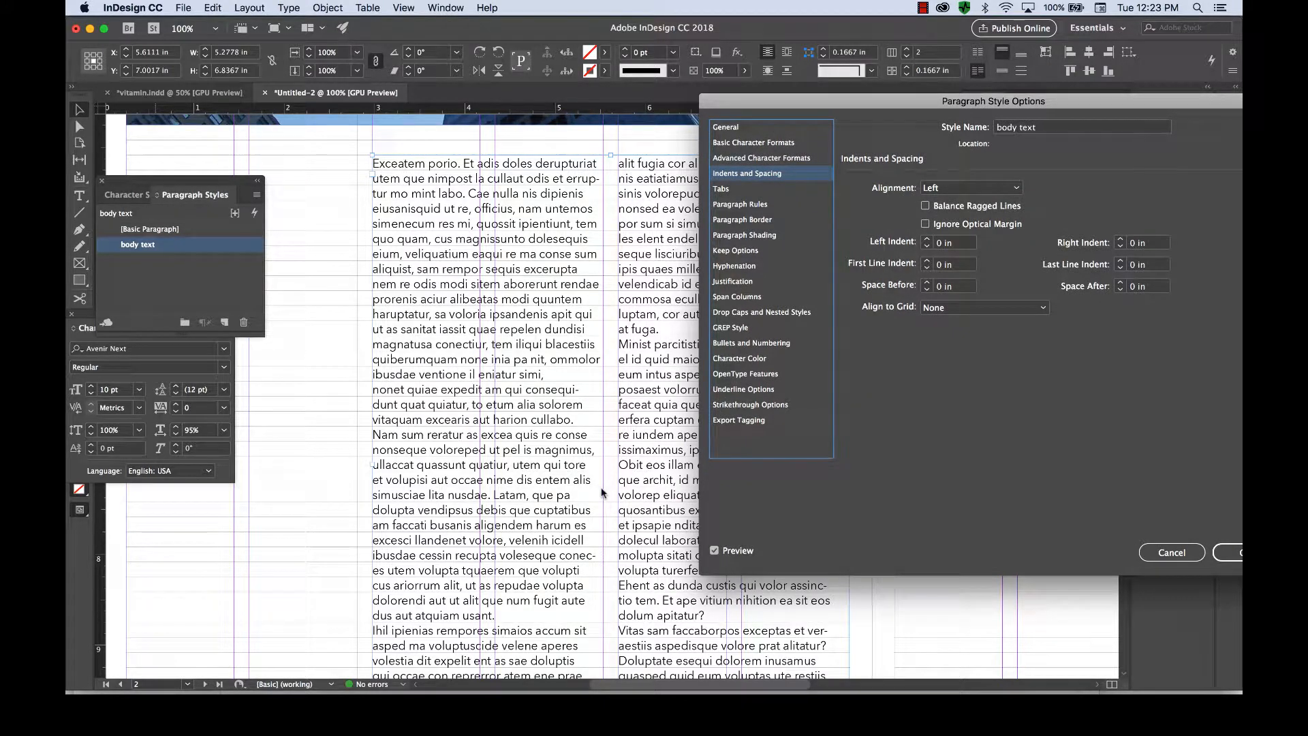
click(926, 206)
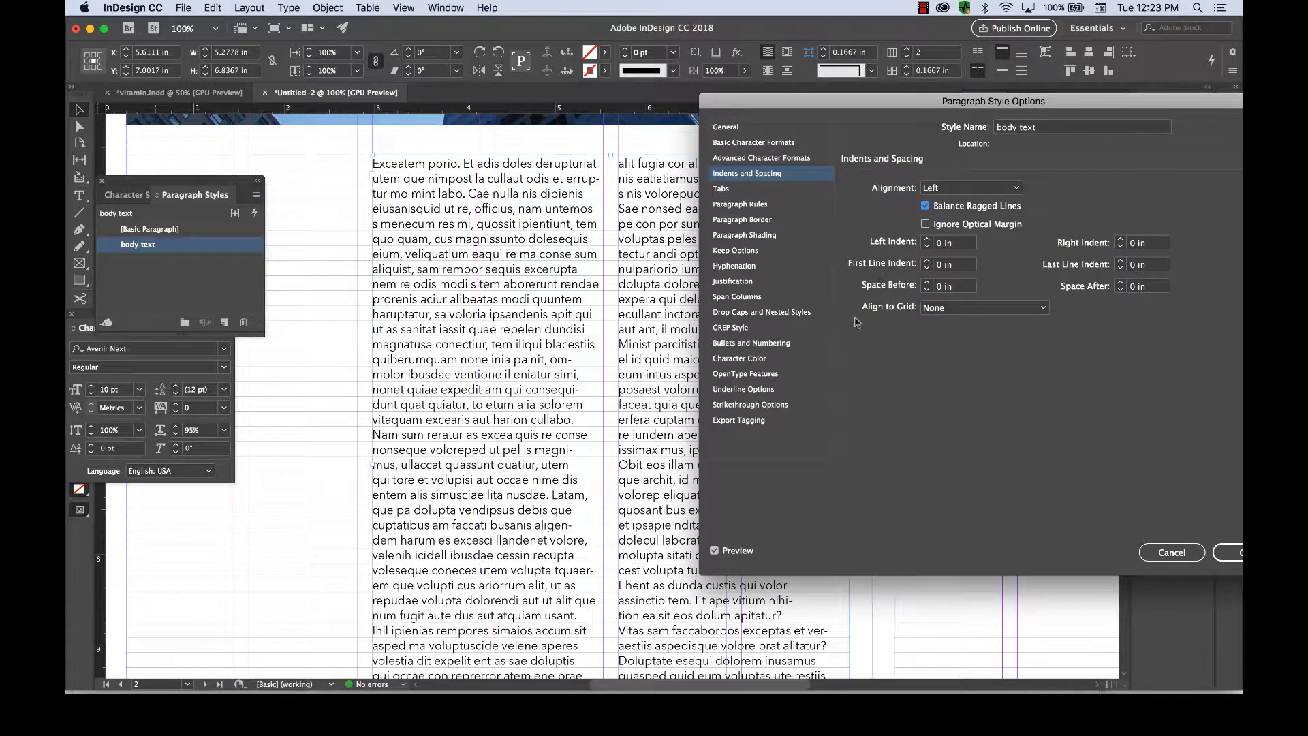
click(947, 310)
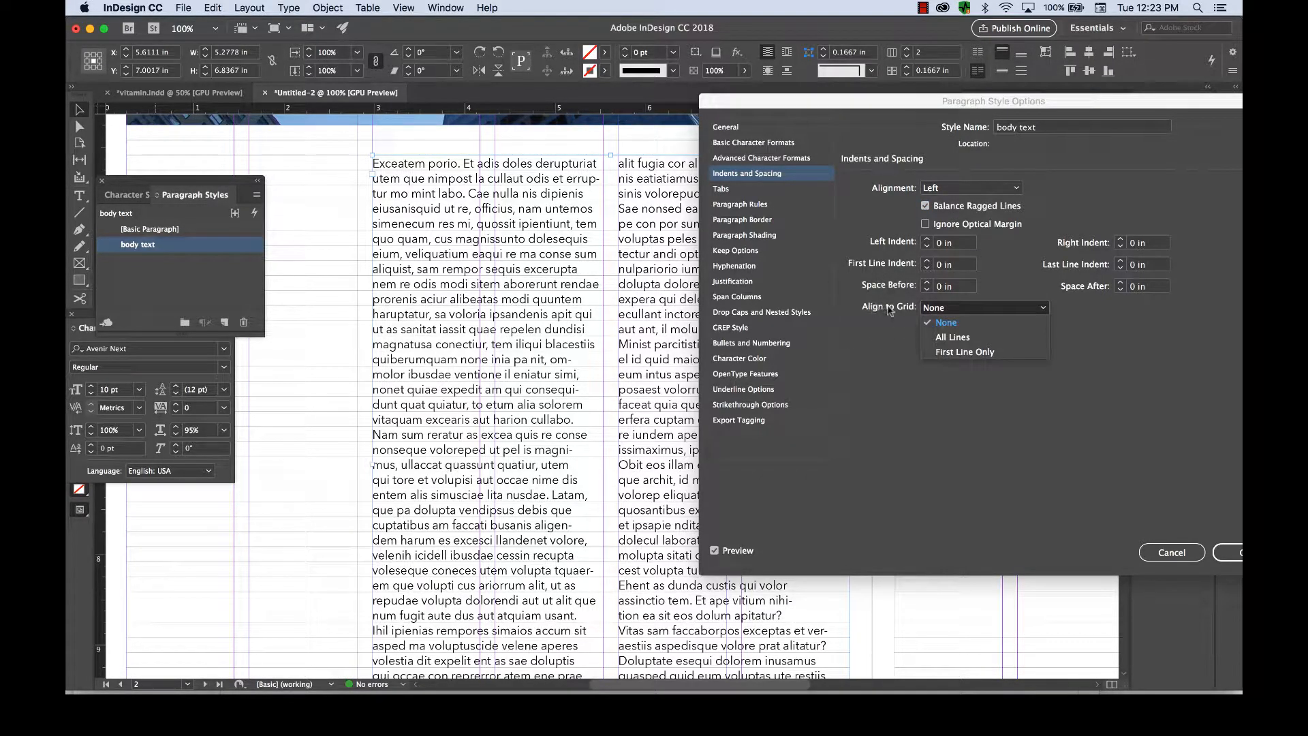
click(952, 339)
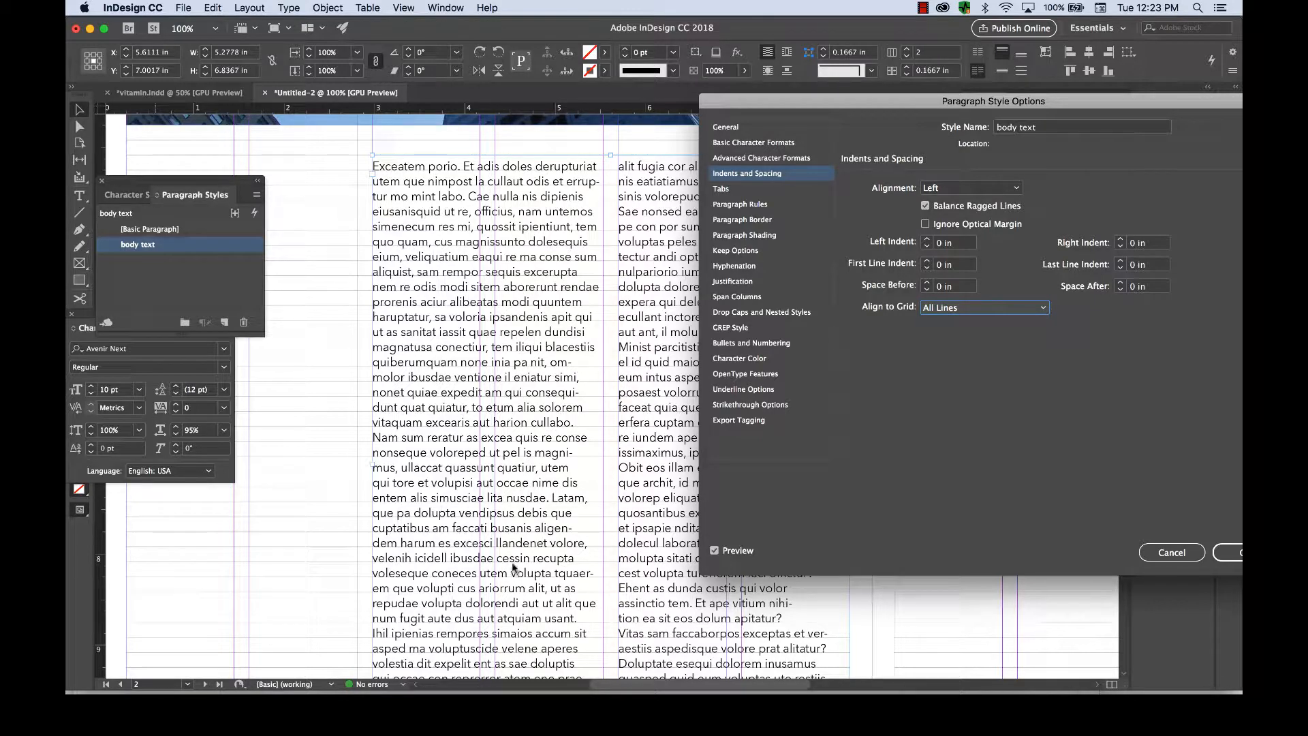
Set the body text style's space after to 0.0625 in and its alignment to Left Justify.
click(1121, 283)
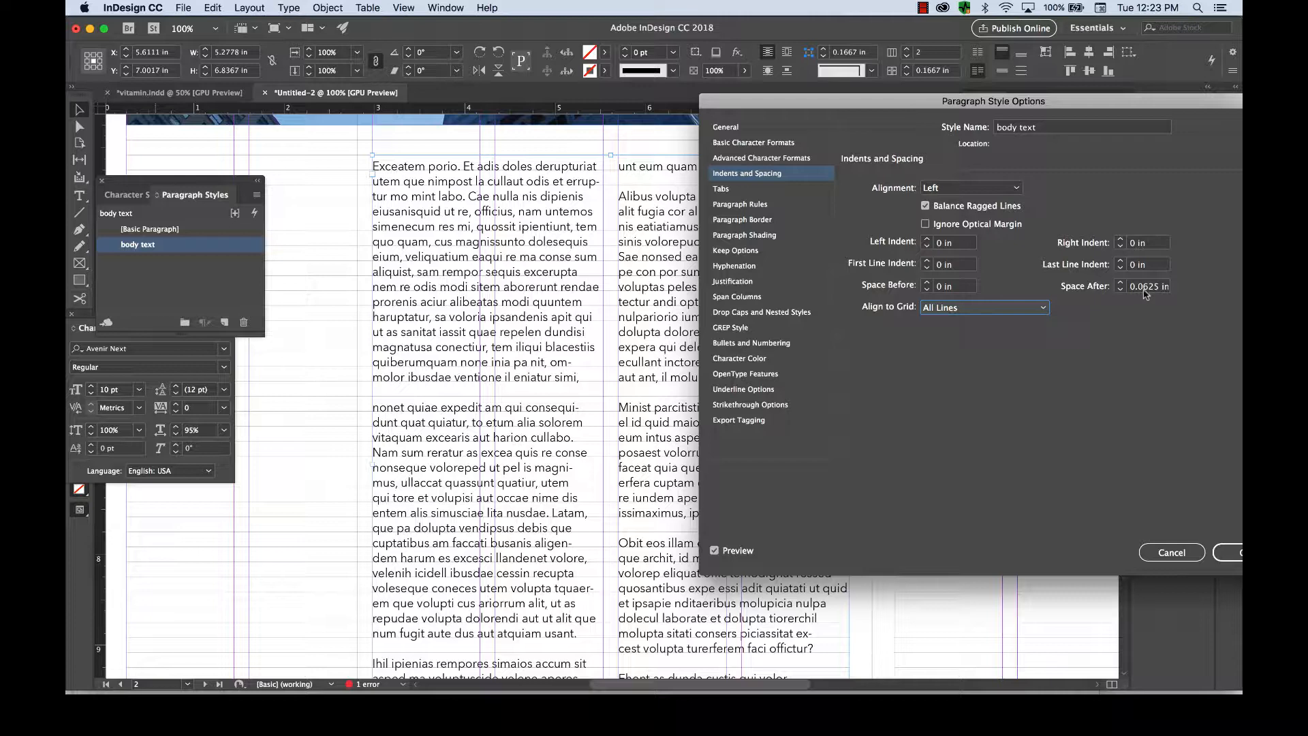
click(985, 192)
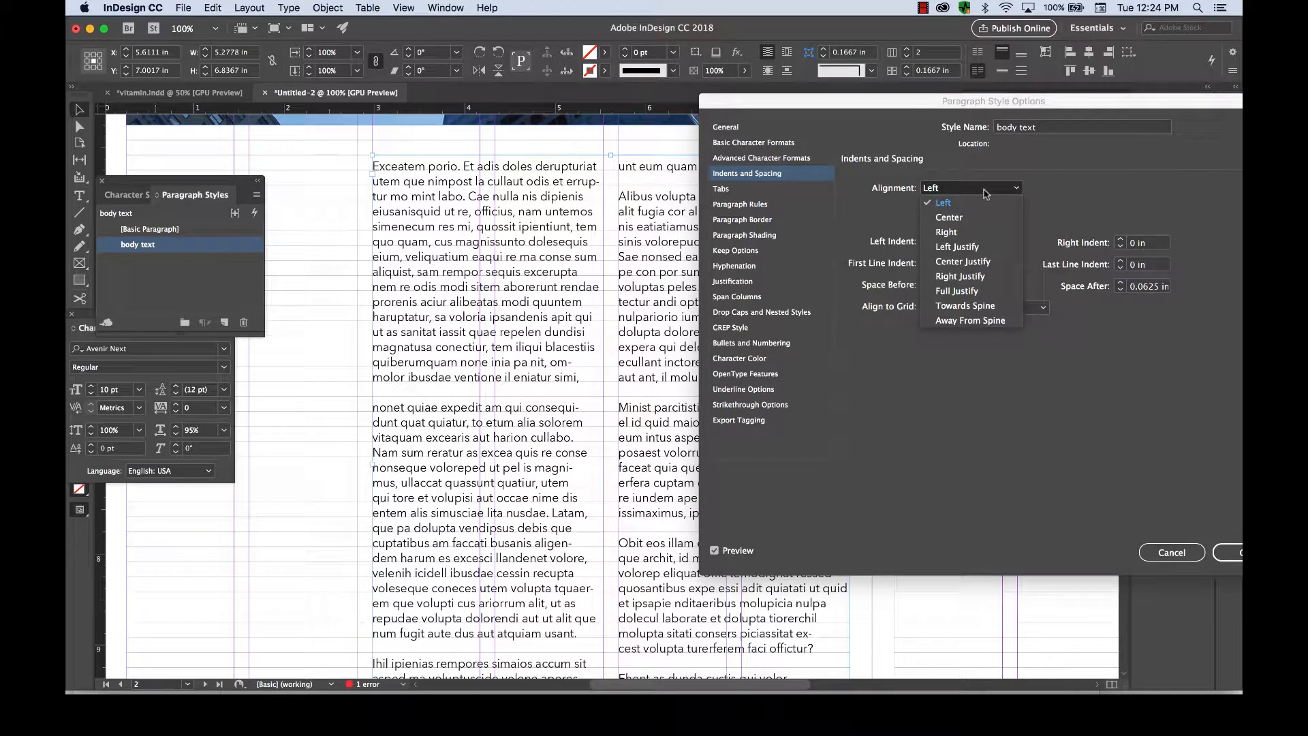
click(953, 248)
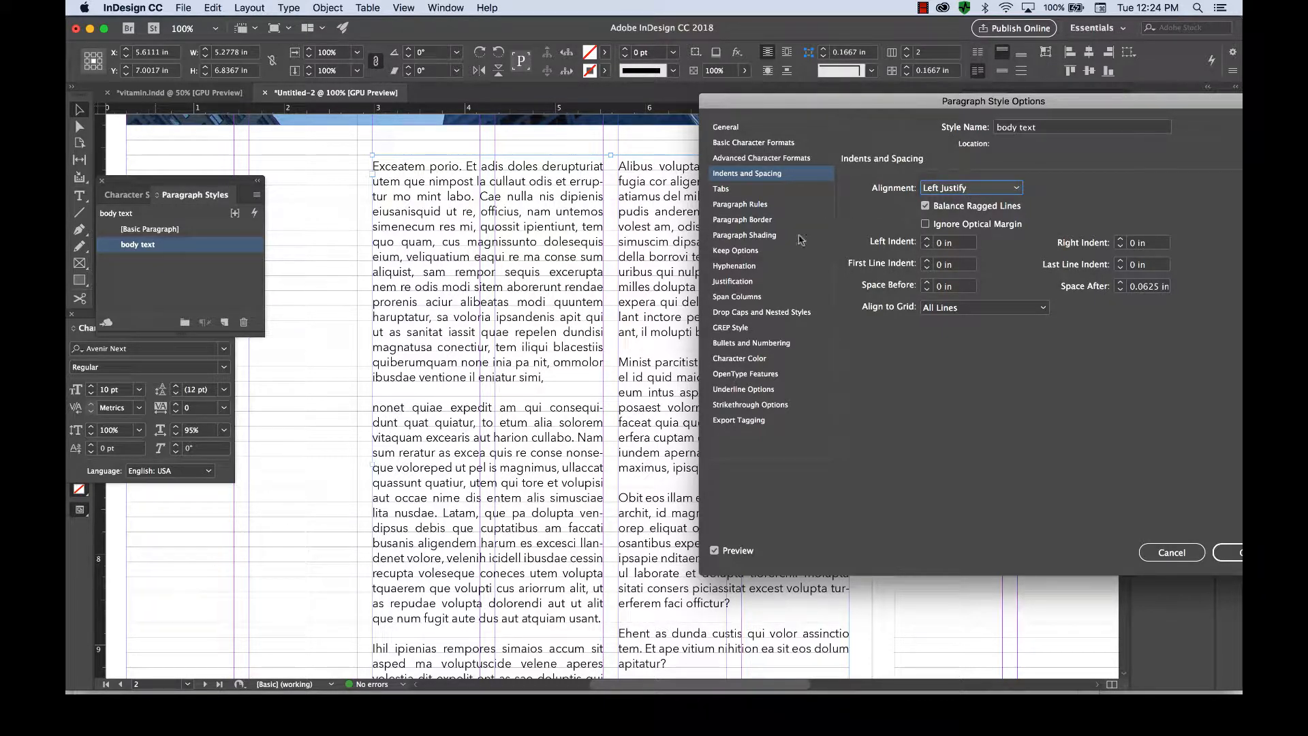
Open the body text style's Justification settings and move the options dialog so that it is fully visible on screen.
click(730, 282)
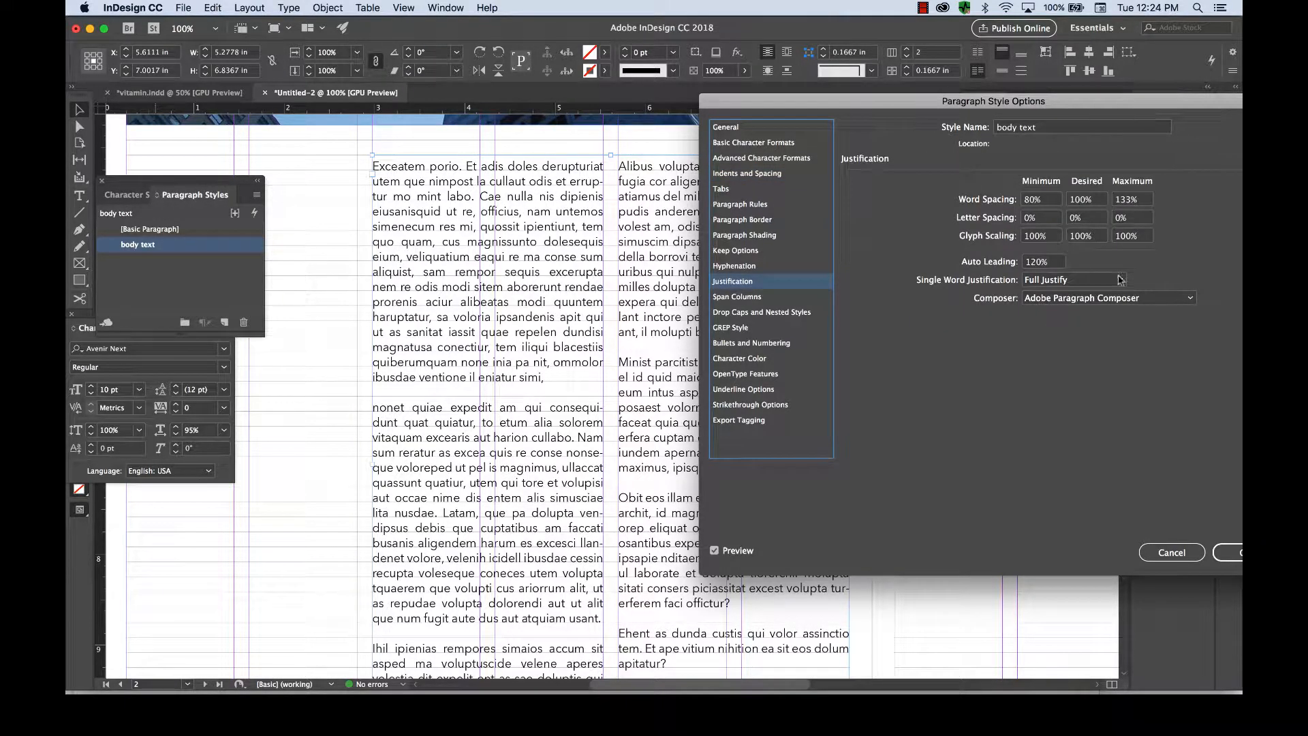
drag(1037, 102, 978, 102)
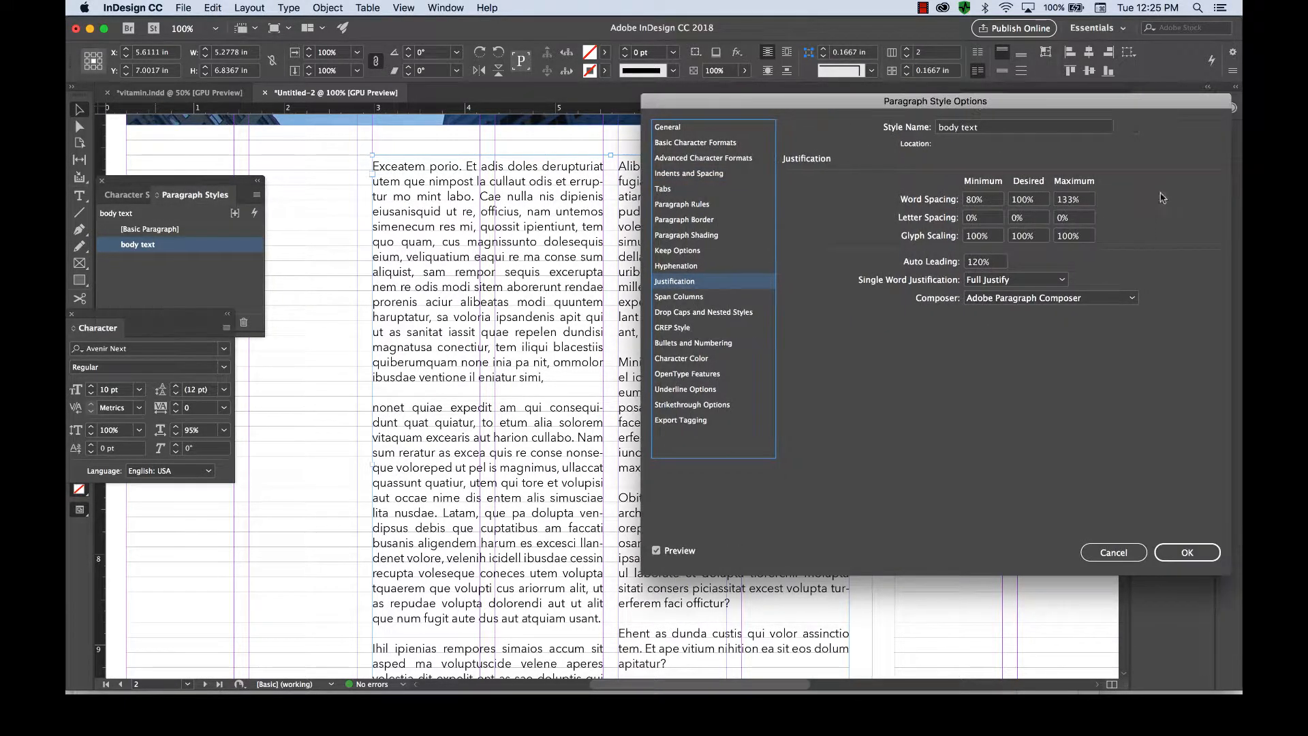
drag(807, 108, 729, 98)
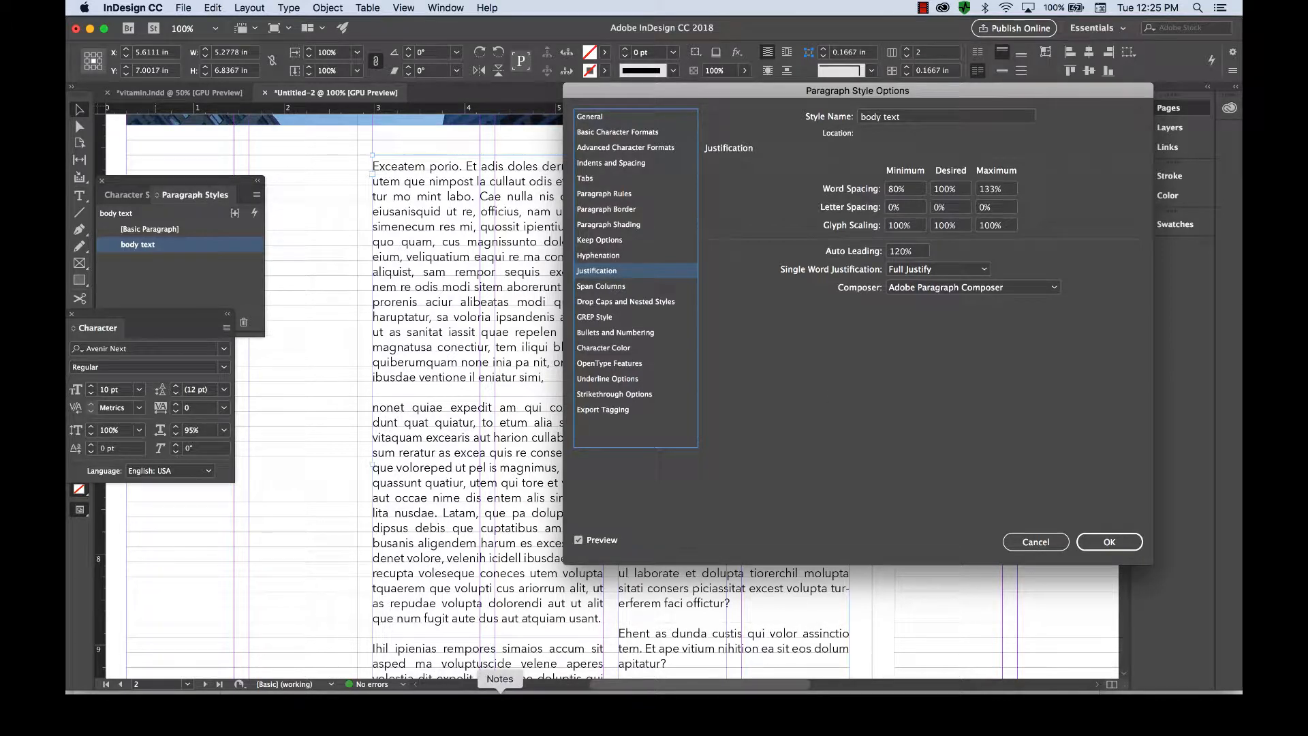
Switch to Chrome and search Google for "indesign justification settings" in place of the stock photo page.
click(526, 691)
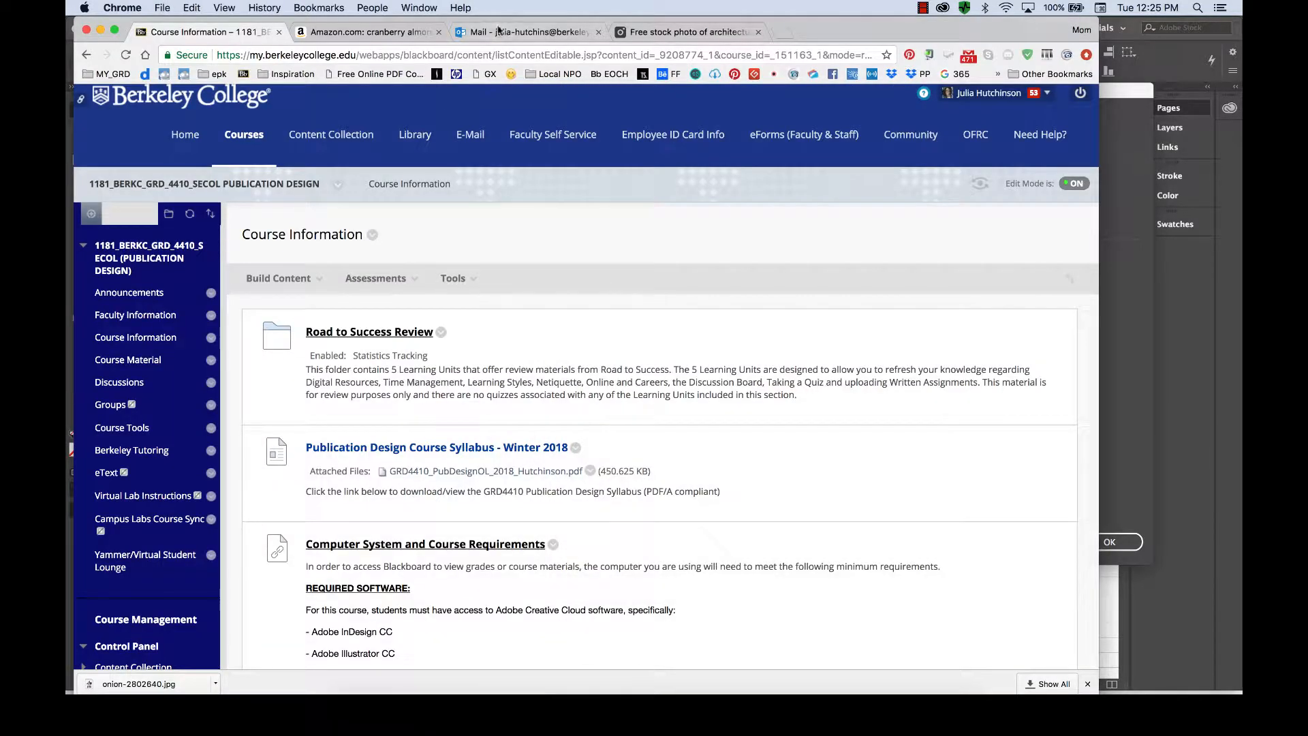
click(688, 32)
click(679, 54)
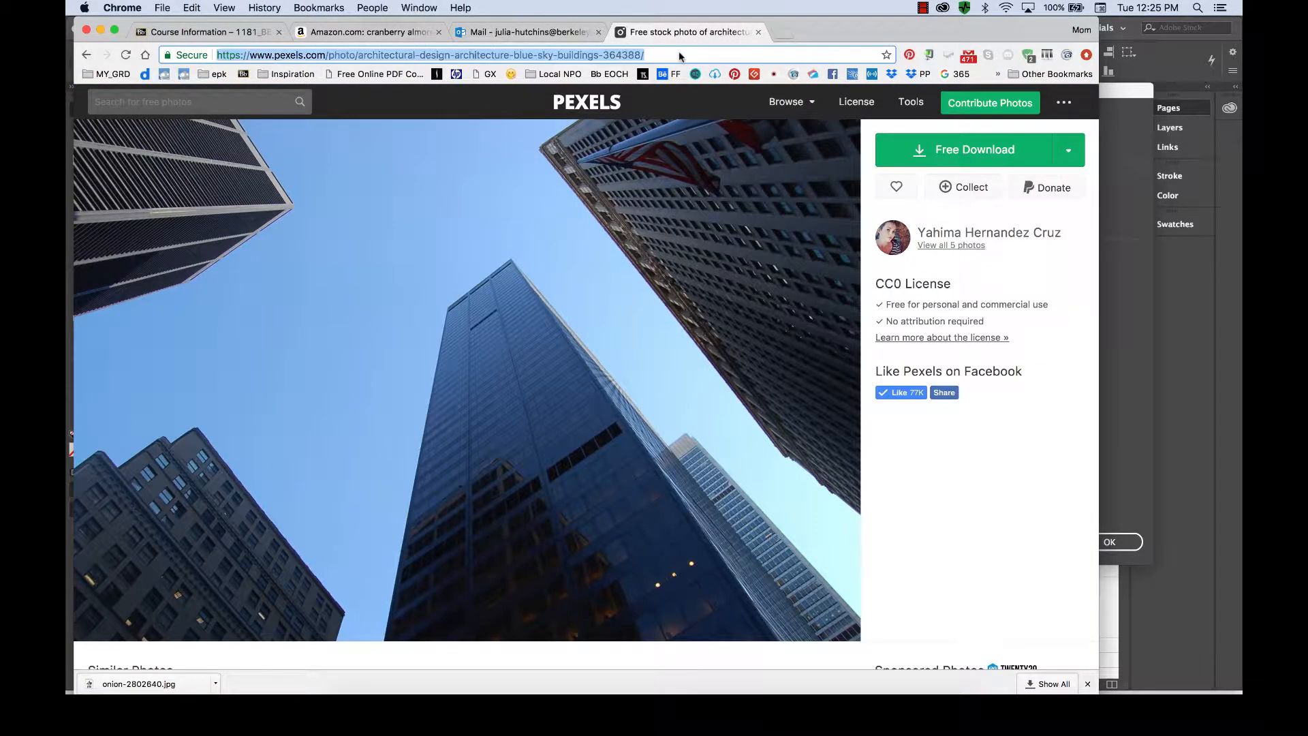
text(indesi)
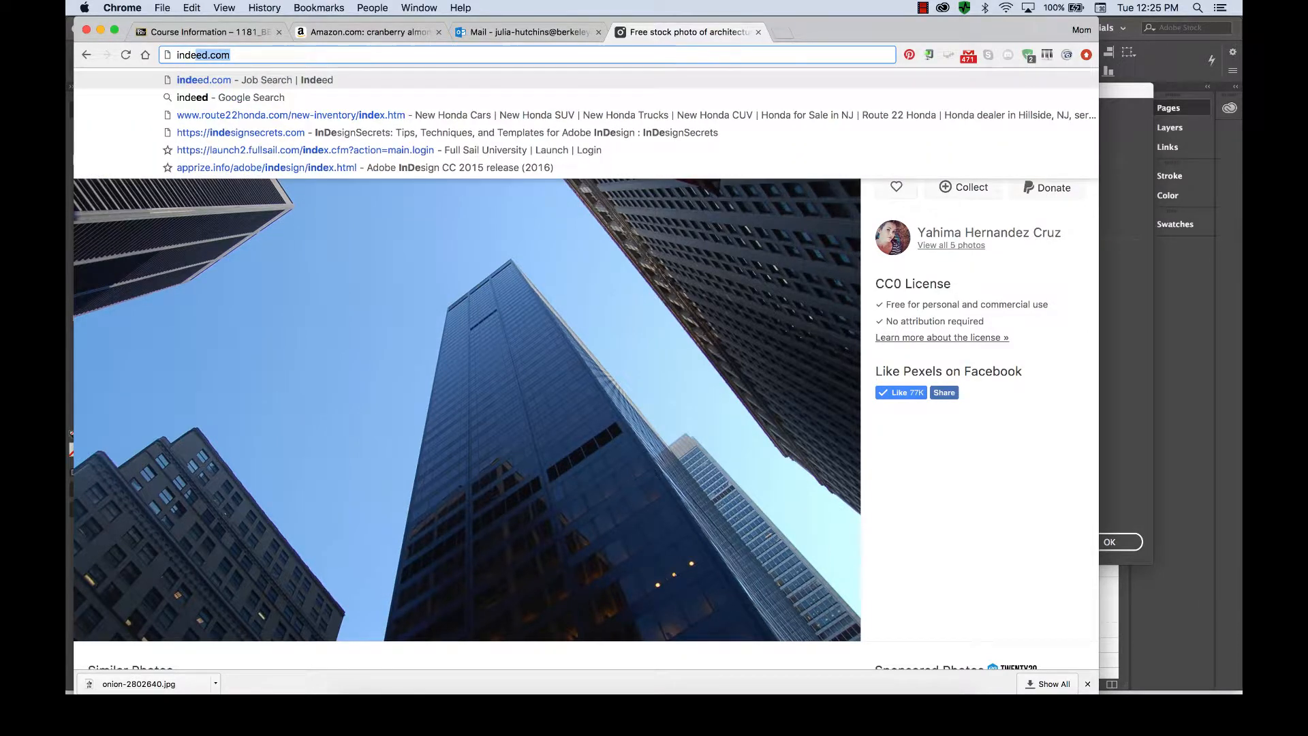
text(gn jus)
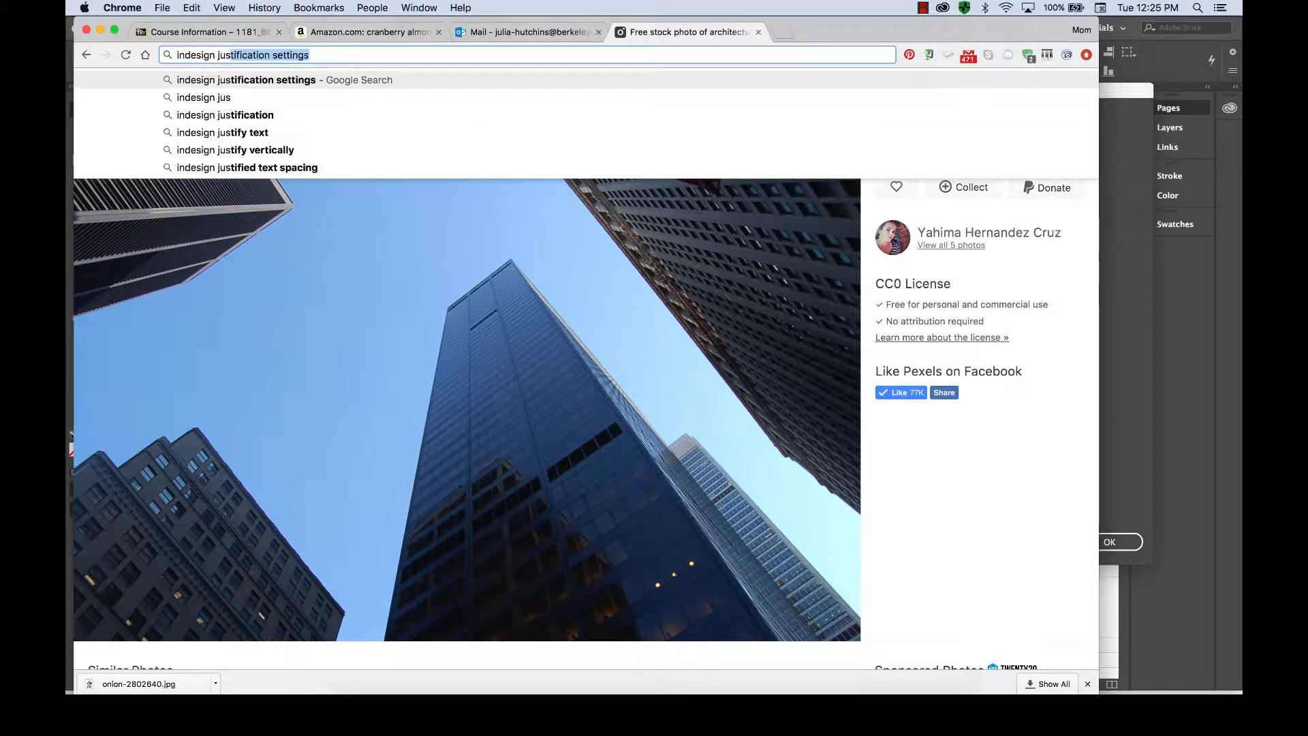
key(Return)
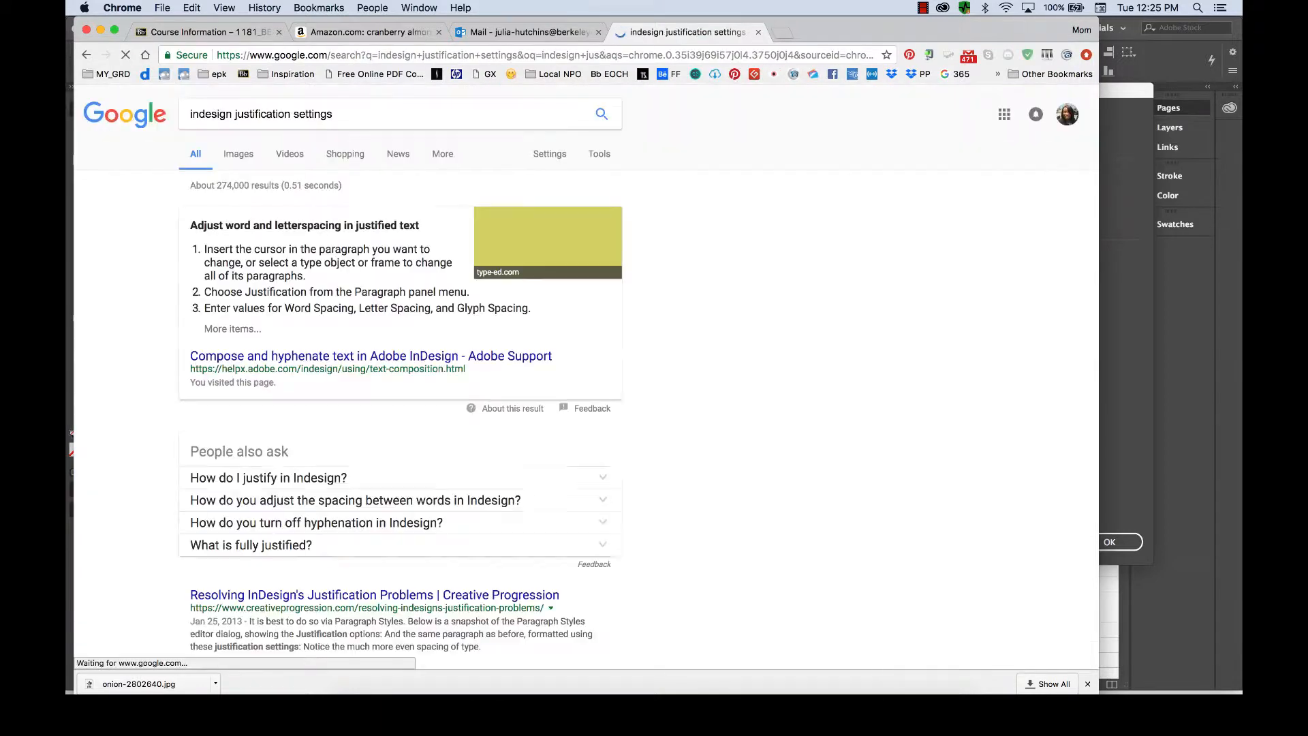
Open TypeEd's justification palette picture from the image results and shift the browser window to uncover the InDesign dialog.
click(245, 156)
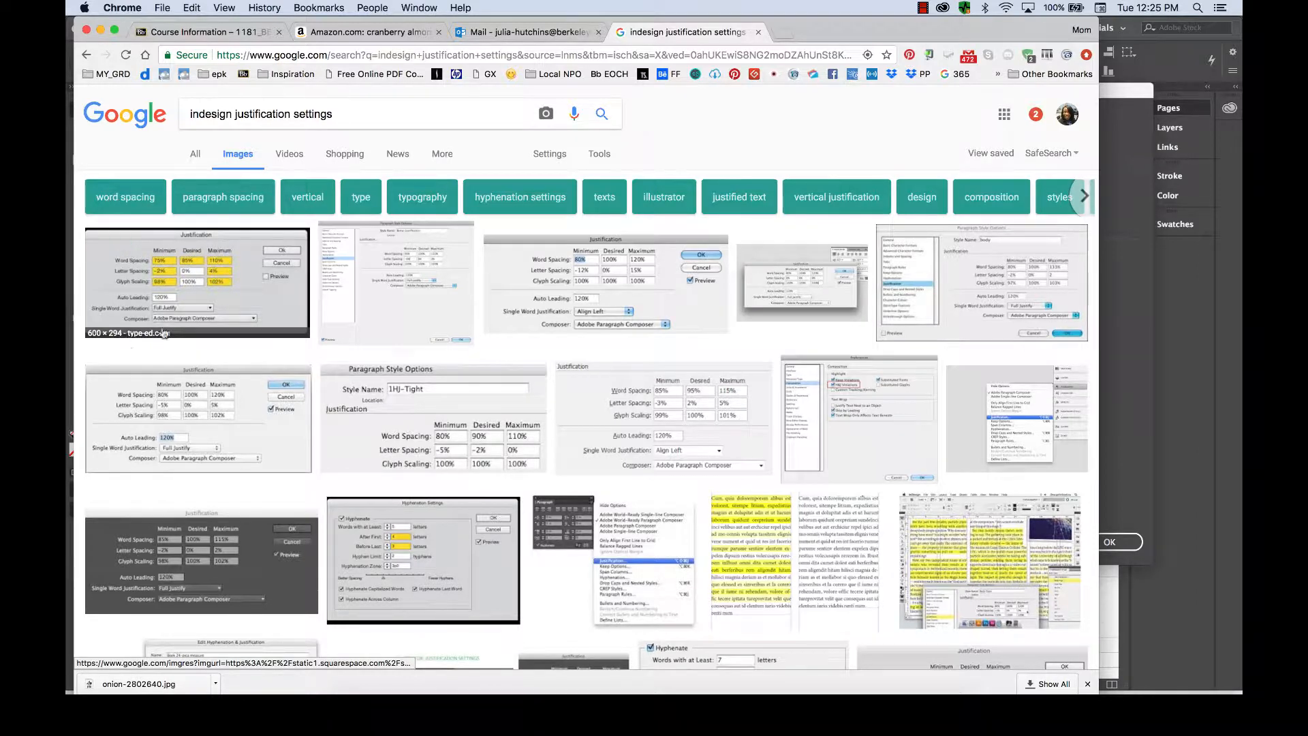
click(219, 261)
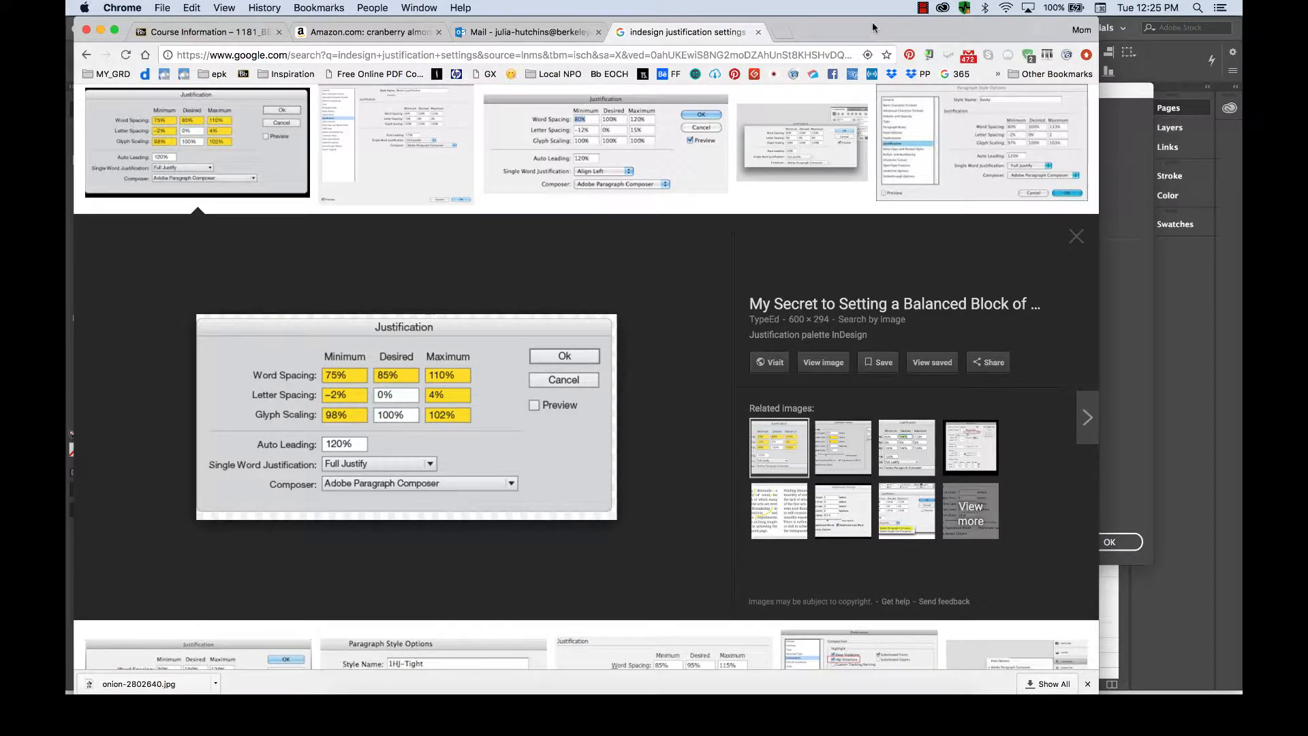
drag(872, 27, 745, 28)
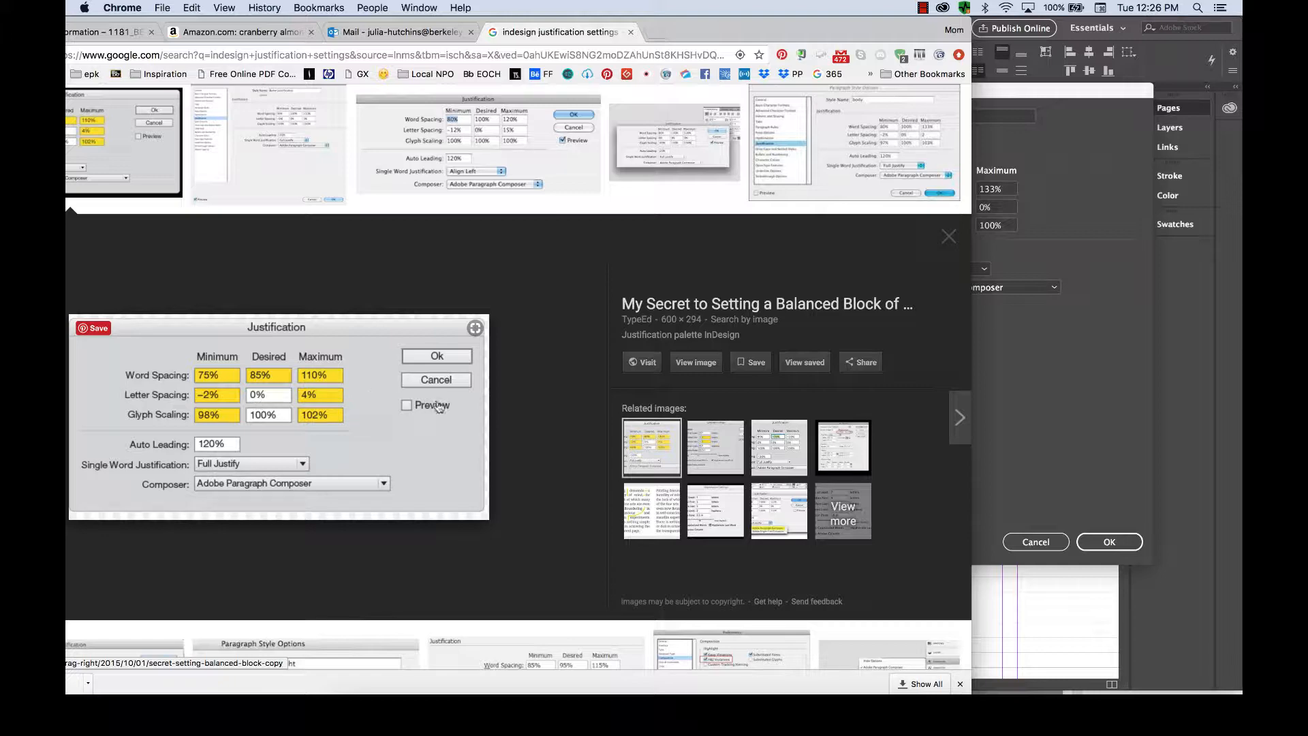
Back in InDesign, set the body text style's word spacing to 75% minimum, 85% desired and 110% maximum.
click(1103, 373)
text(75)
key(Tab)
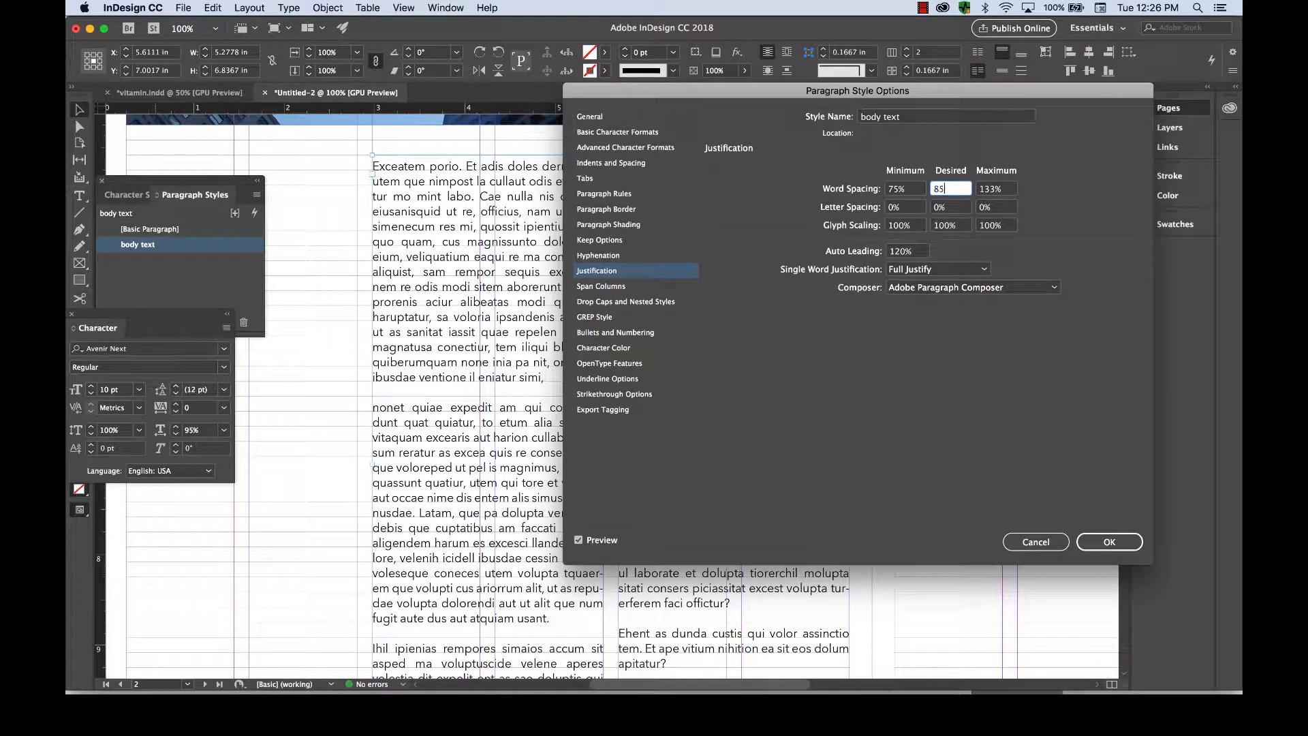
text(85)
key(Tab)
text(110)
key(Tab)
Set the body text style's letter spacing to -2% minimum and 4% maximum.
text(-2)
drag(906, 90, 982, 41)
key(Tab)
key(Tab)
text(4)
key(Tab)
Set the body text style's glyph scaling to 98% minimum and 102% maximum.
text(98)
key(Tab)
key(Tab)
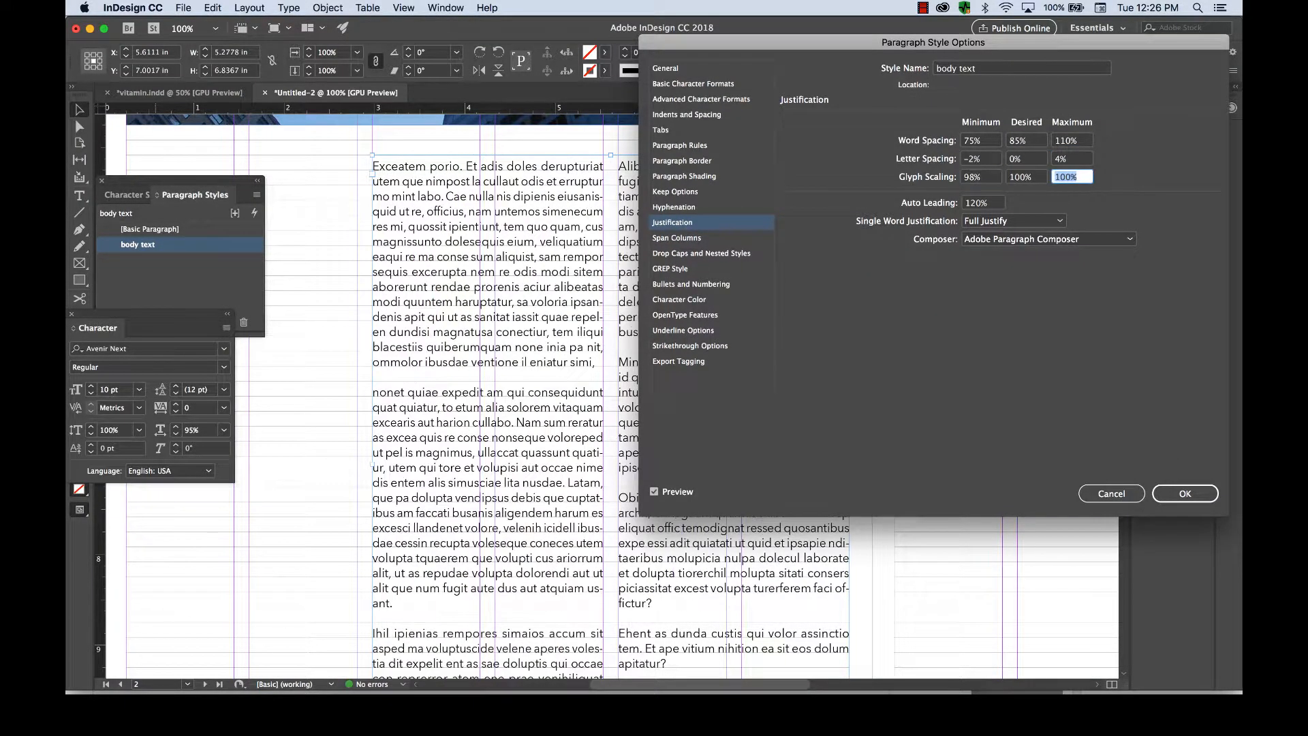
text(102)
key(Tab)
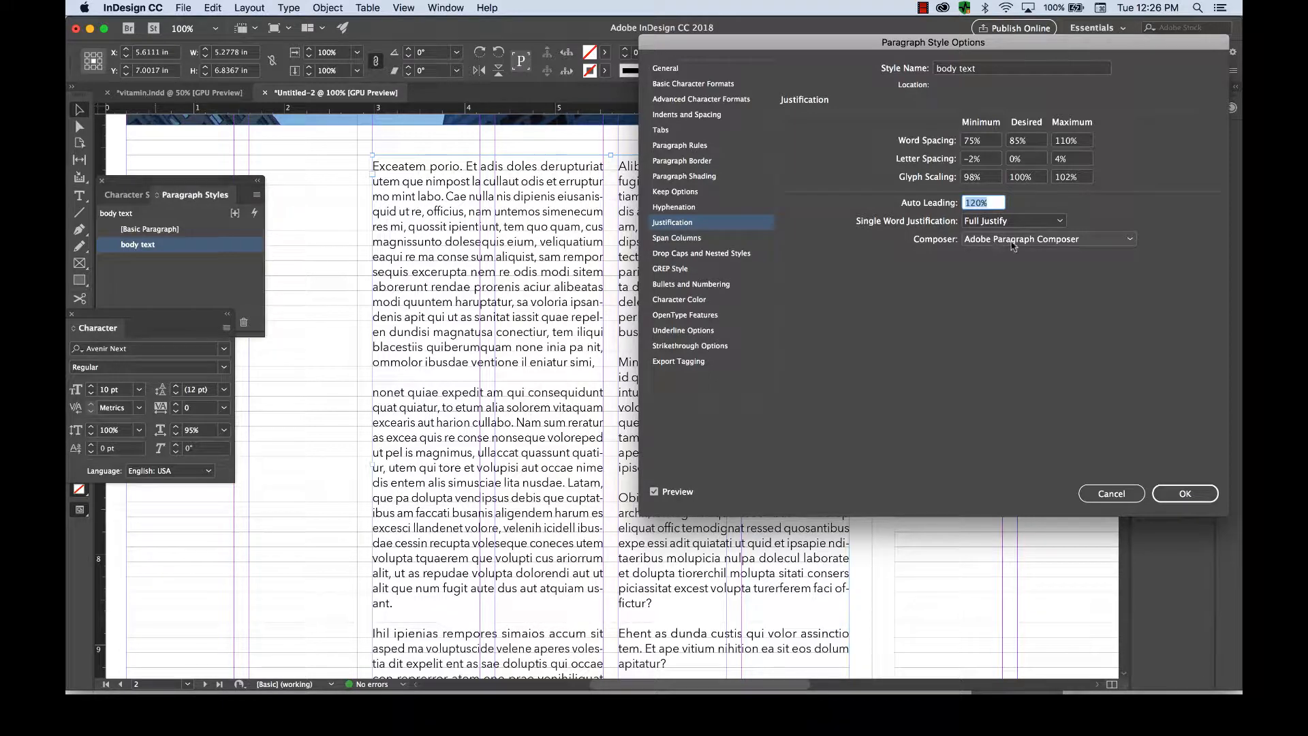
Compare the single-line and paragraph composers on the body text style, and choose Adobe Single-line Composer.
click(1032, 242)
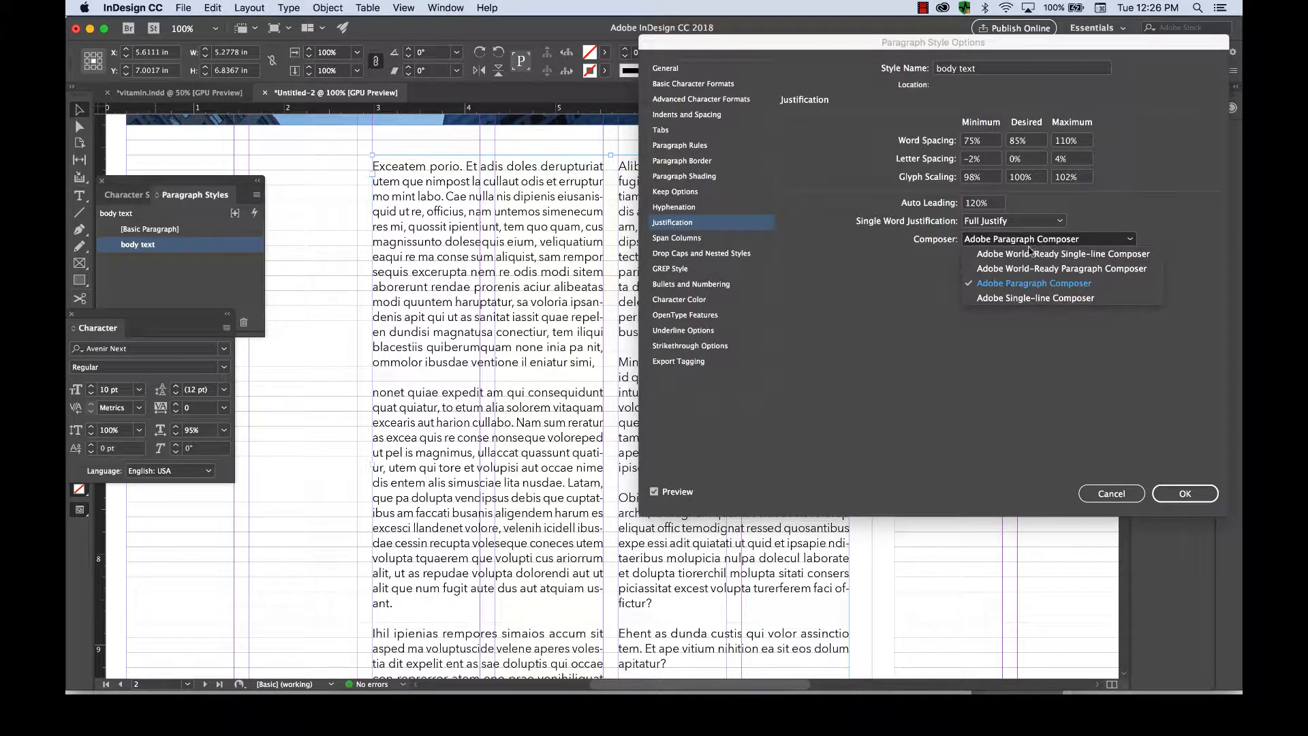
click(1006, 299)
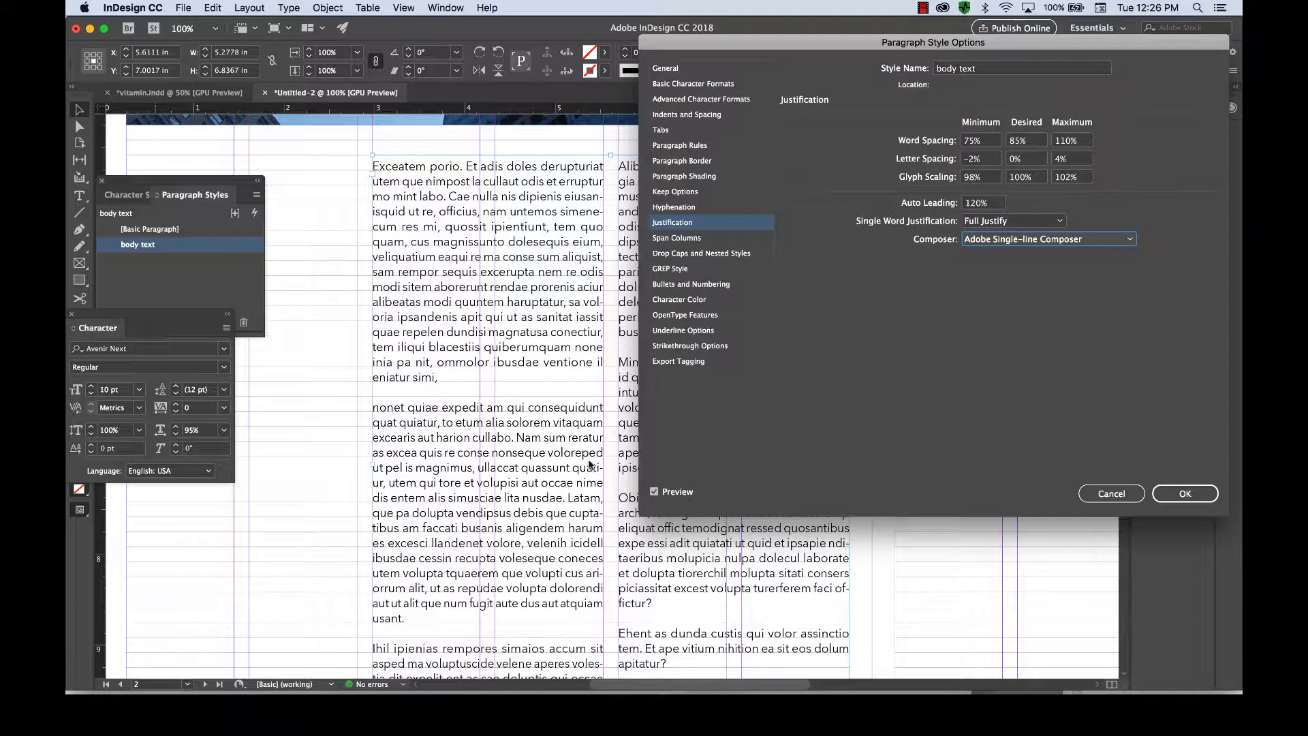
click(1018, 243)
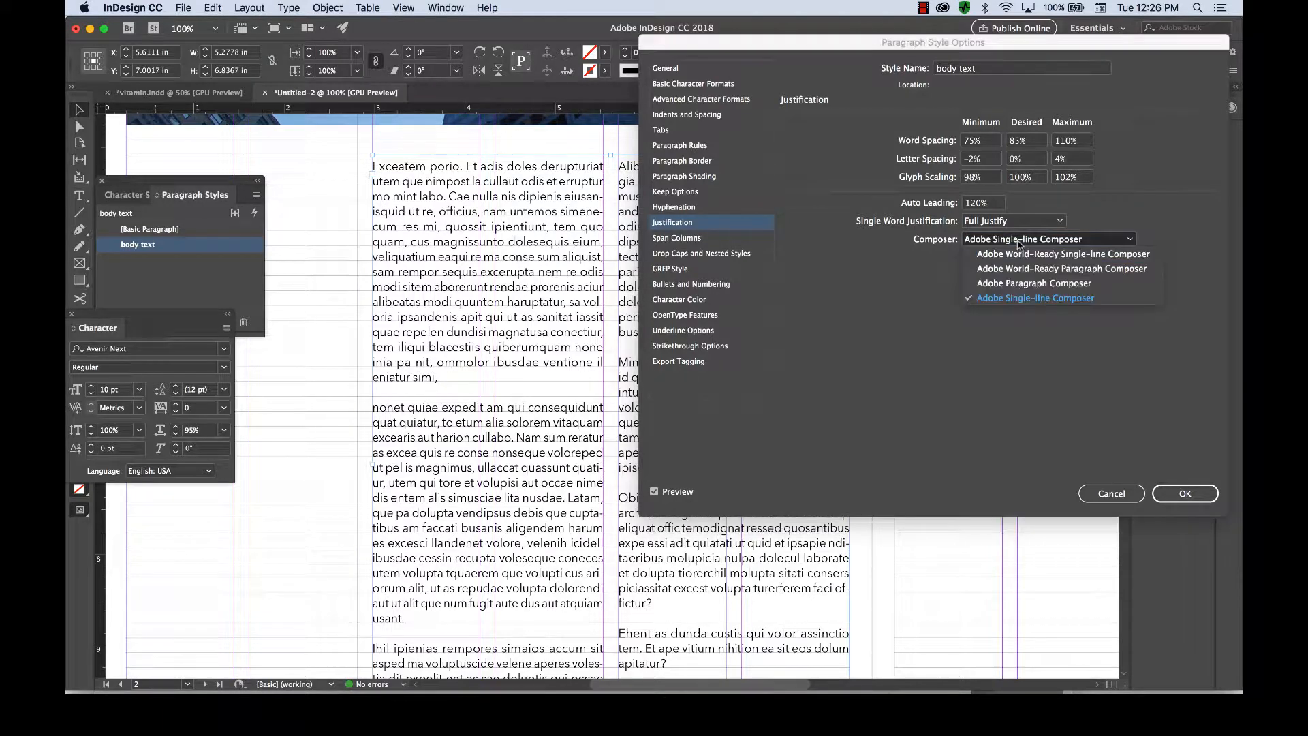
click(1004, 287)
click(1020, 238)
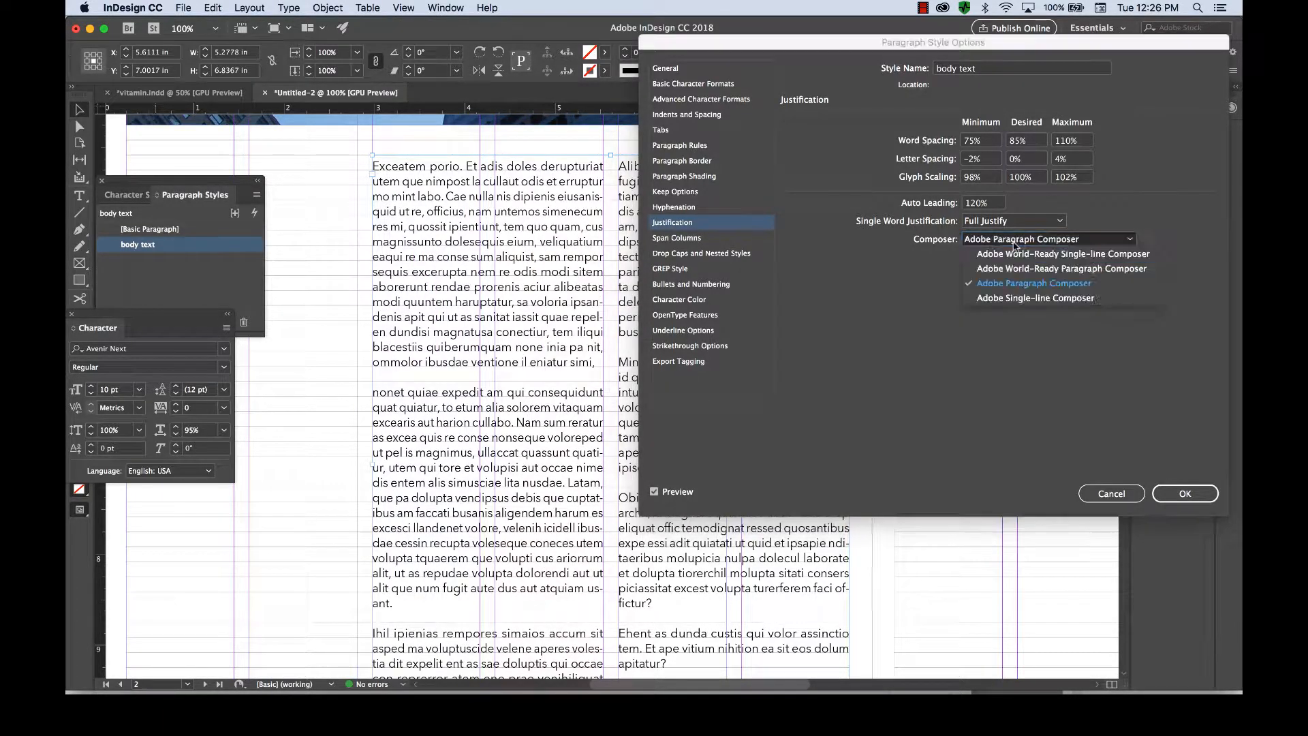
click(978, 300)
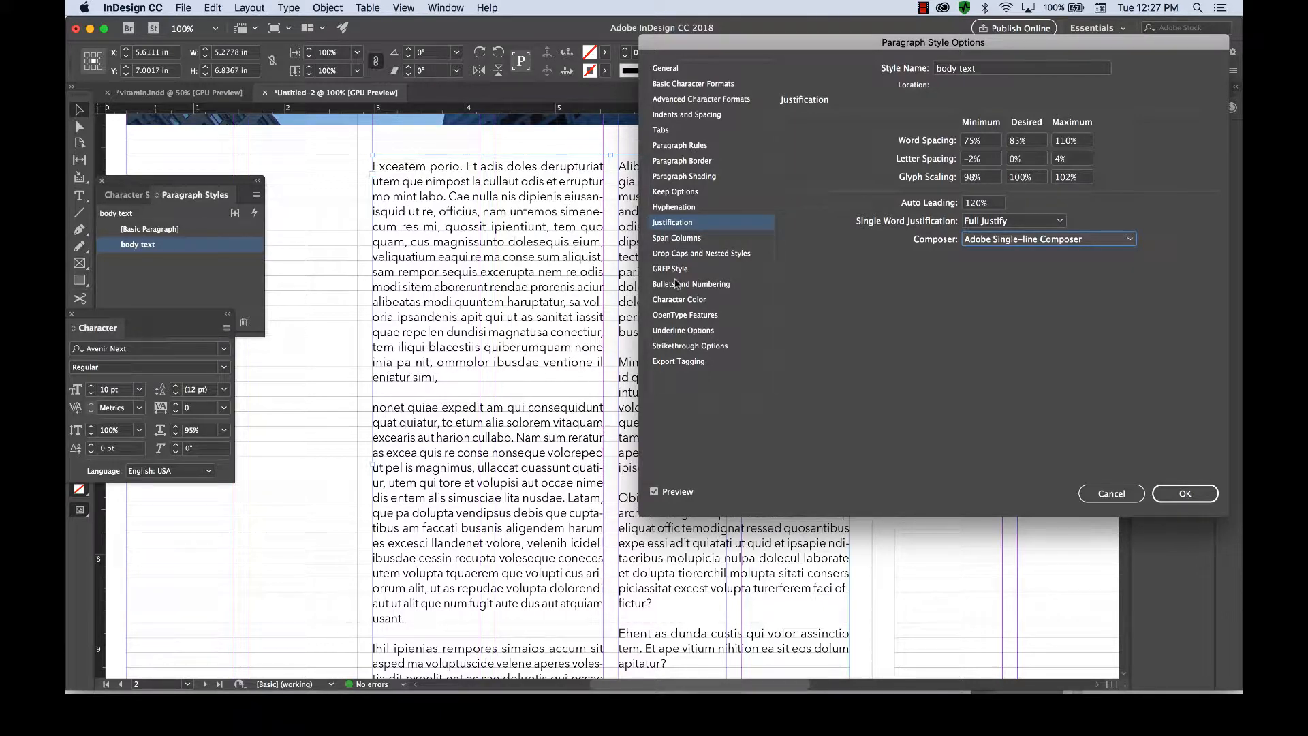
In the body text style's hyphenation settings, shift the balance slightly toward Fewer Hyphens and save the style.
click(672, 207)
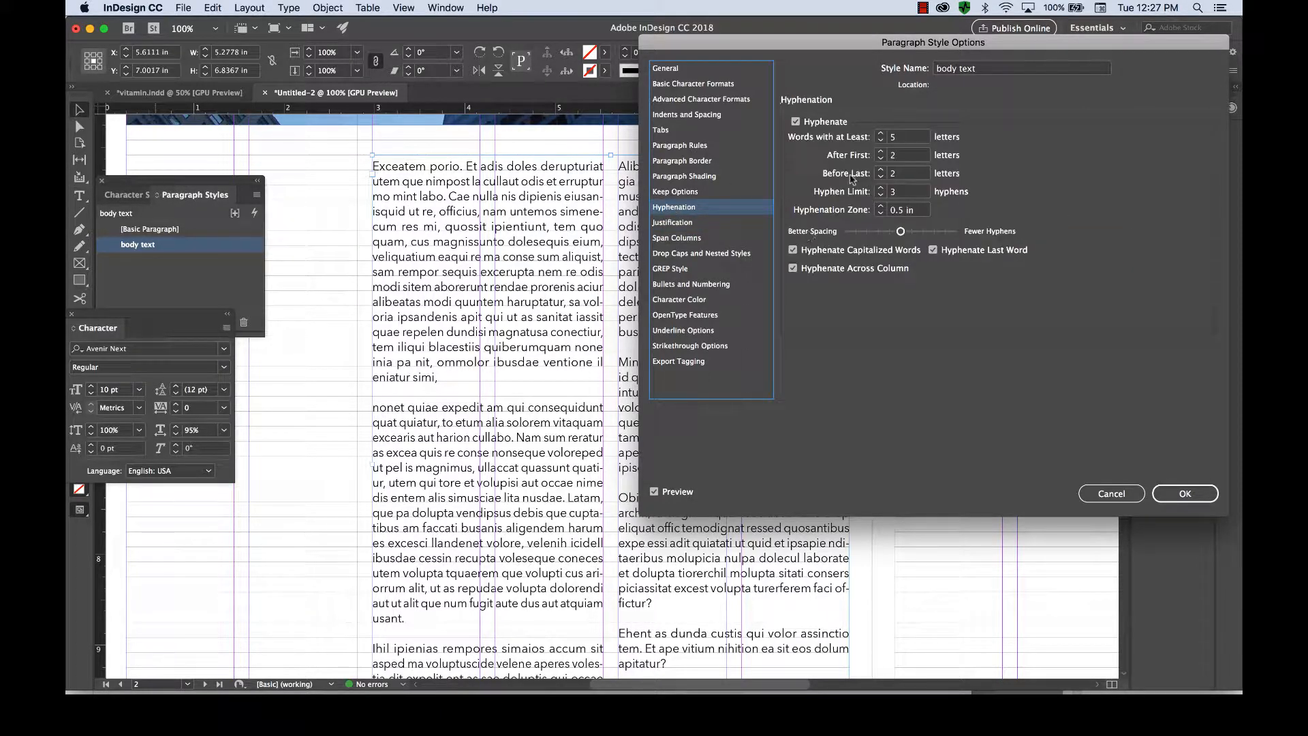
drag(814, 48, 876, 80)
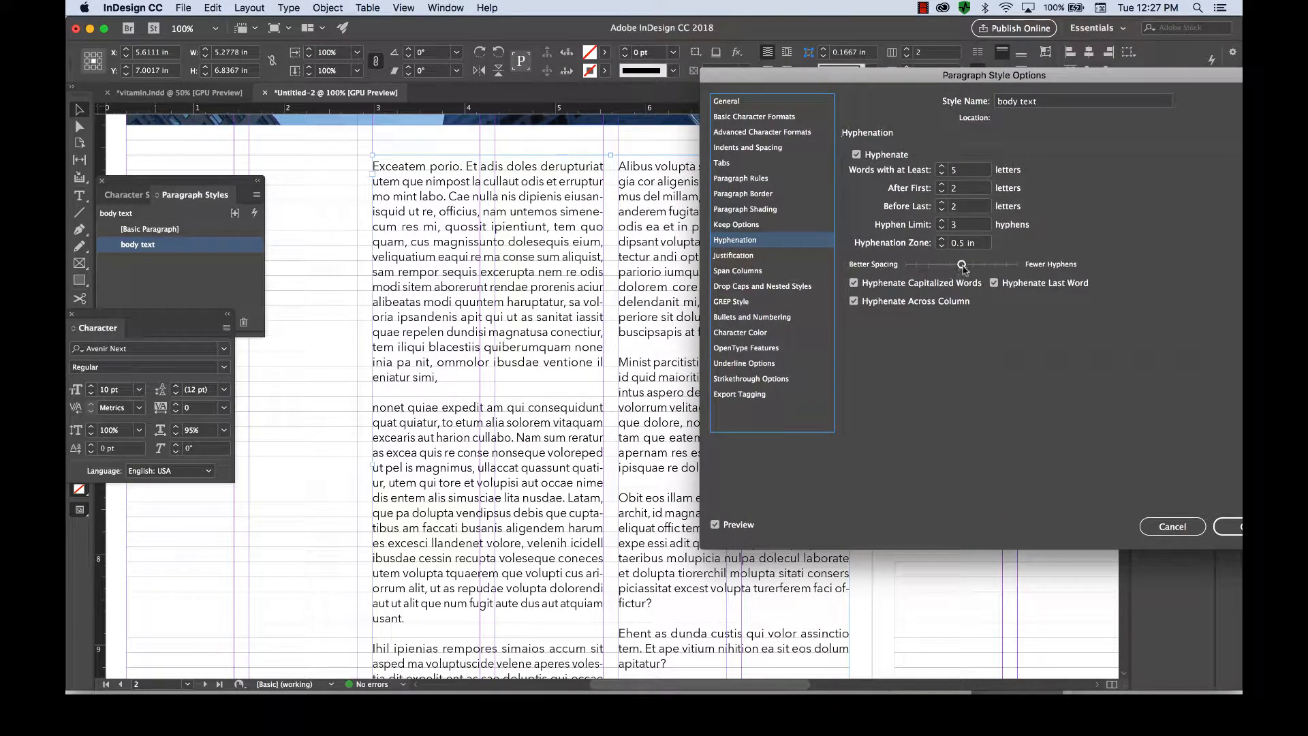
drag(962, 267, 927, 267)
drag(928, 266, 999, 267)
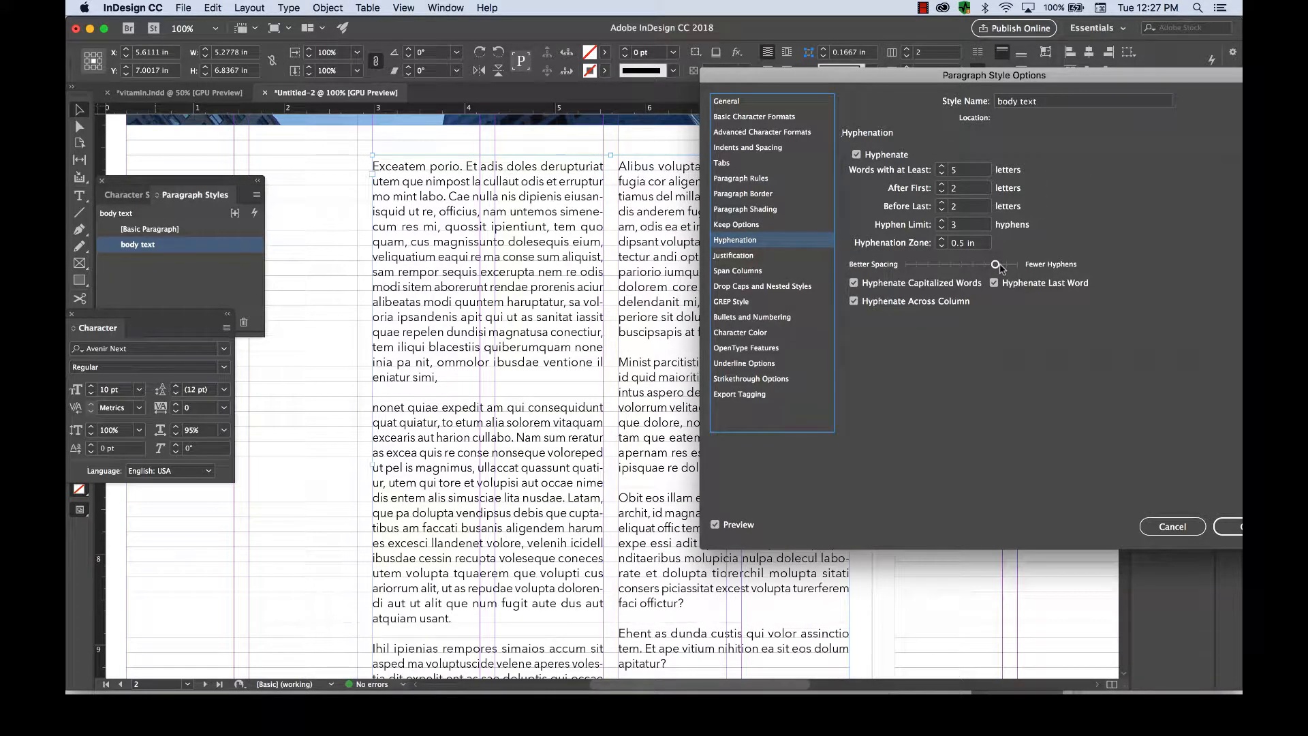
drag(995, 266, 974, 267)
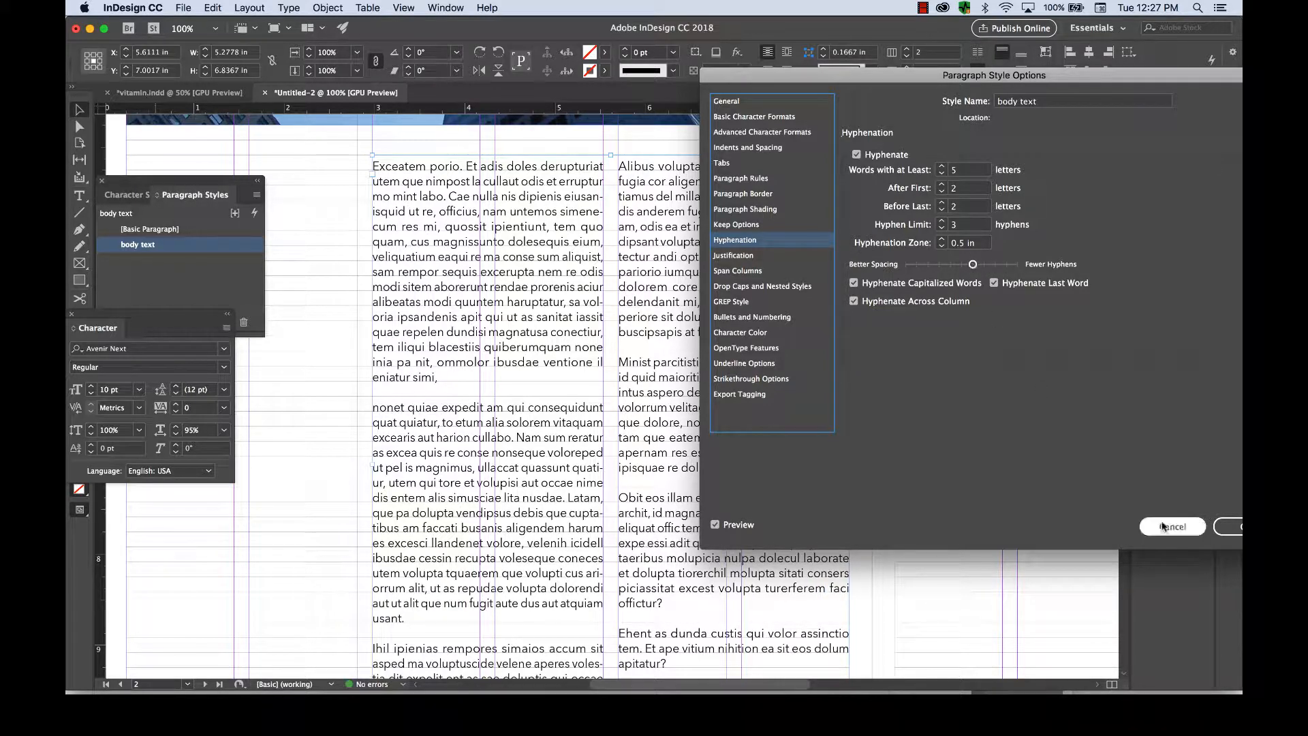
click(1229, 526)
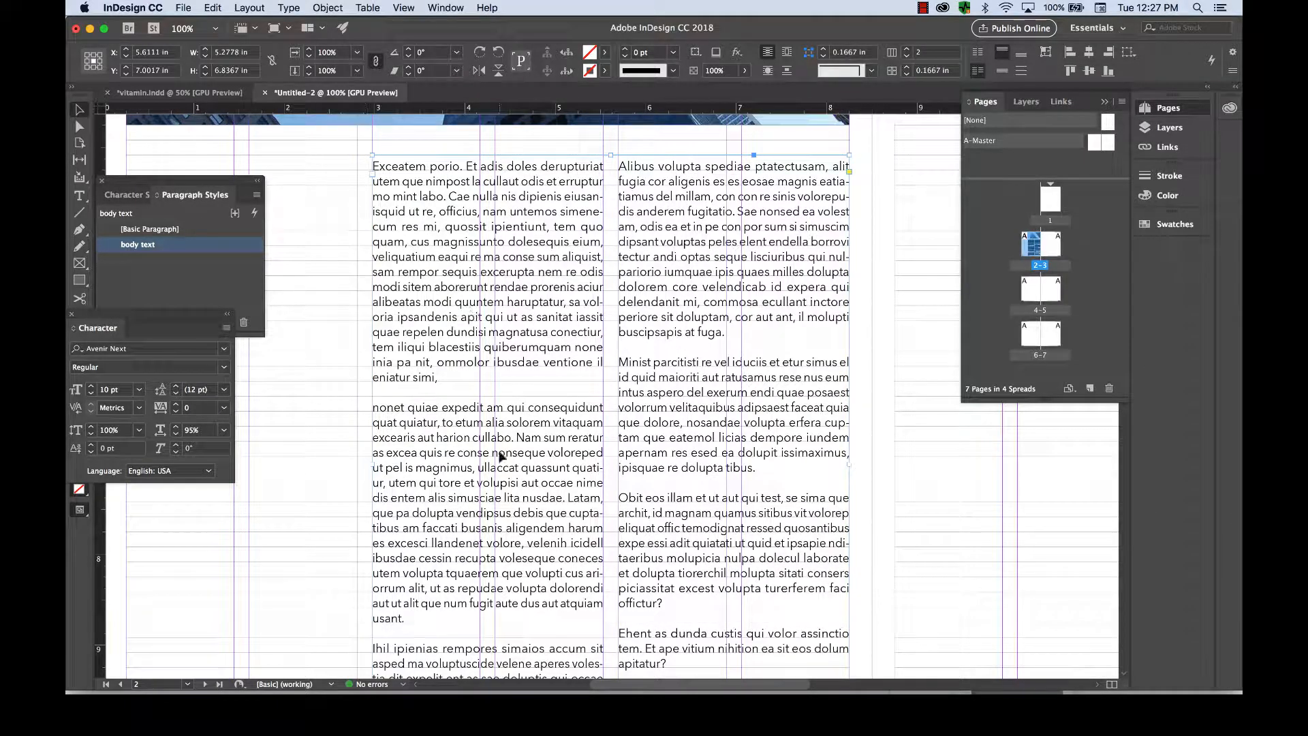
Deselect the text frame and examine the entertainment page's overall layout in preview without guides, then restore the guides.
click(938, 439)
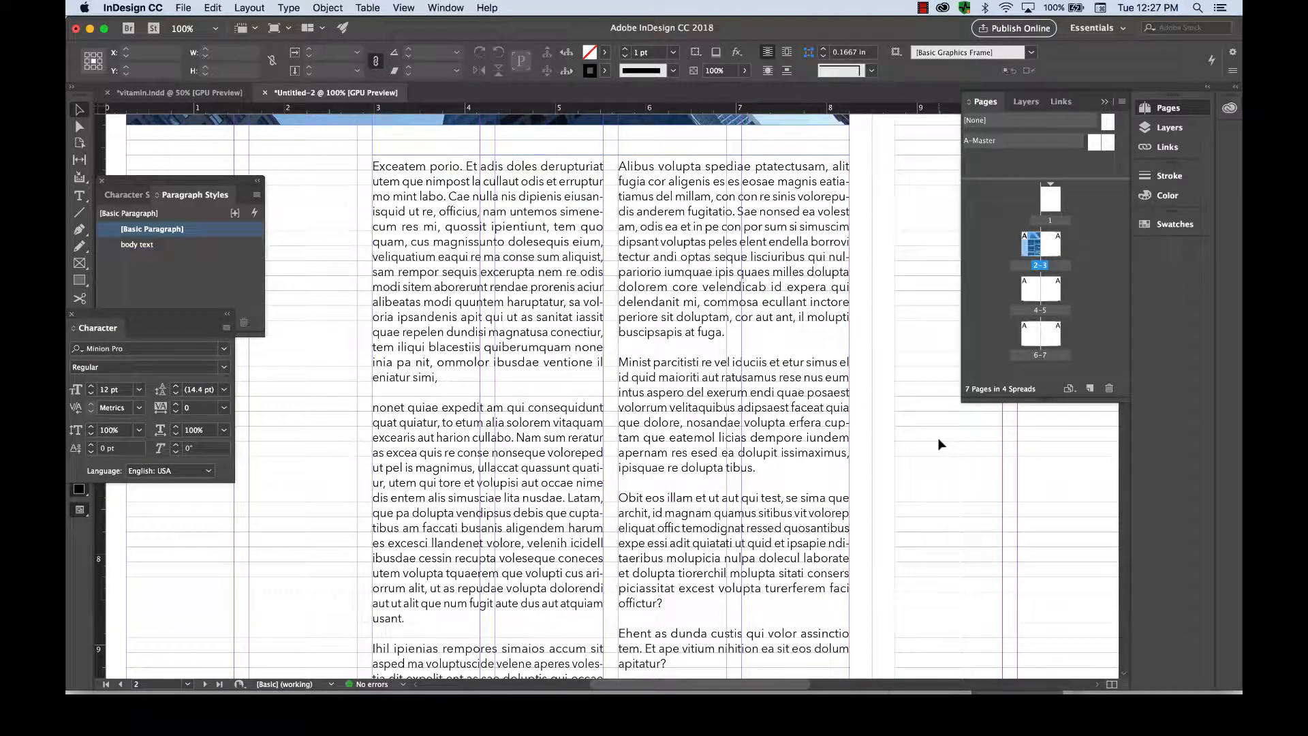
key(super+minus)
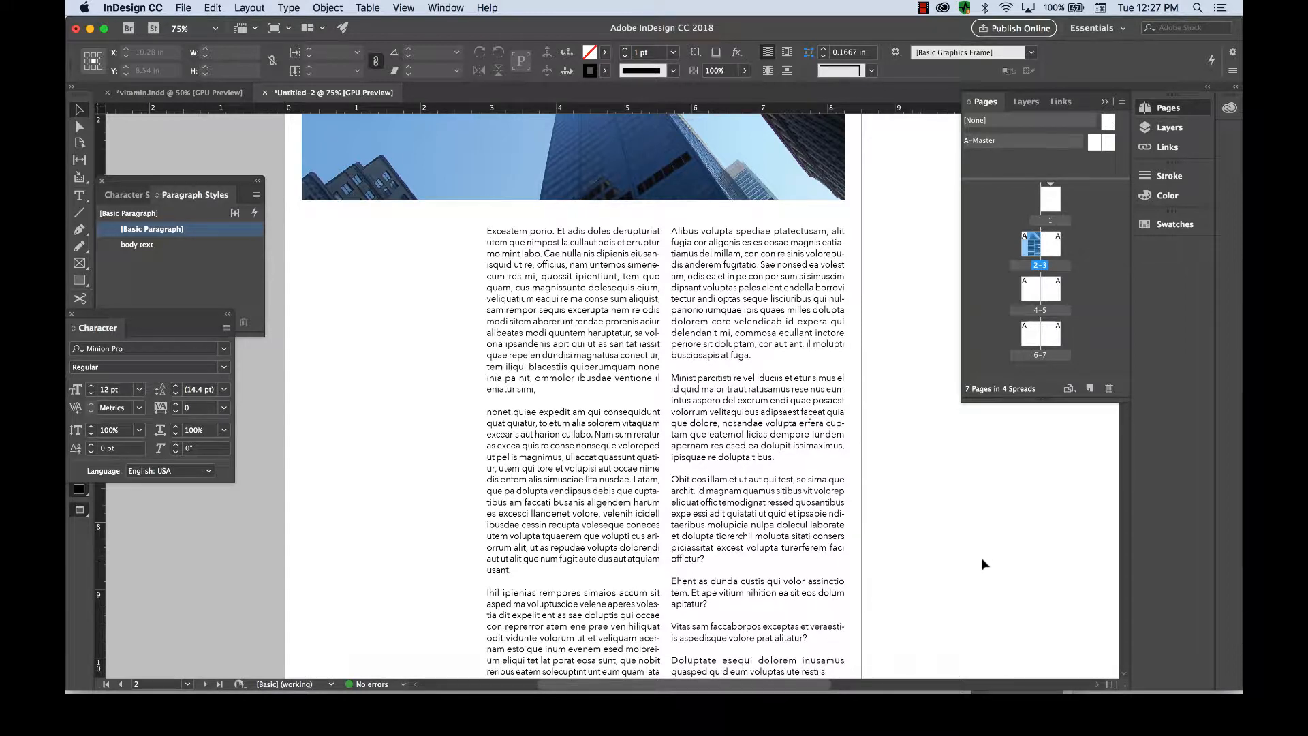
key(super+minus)
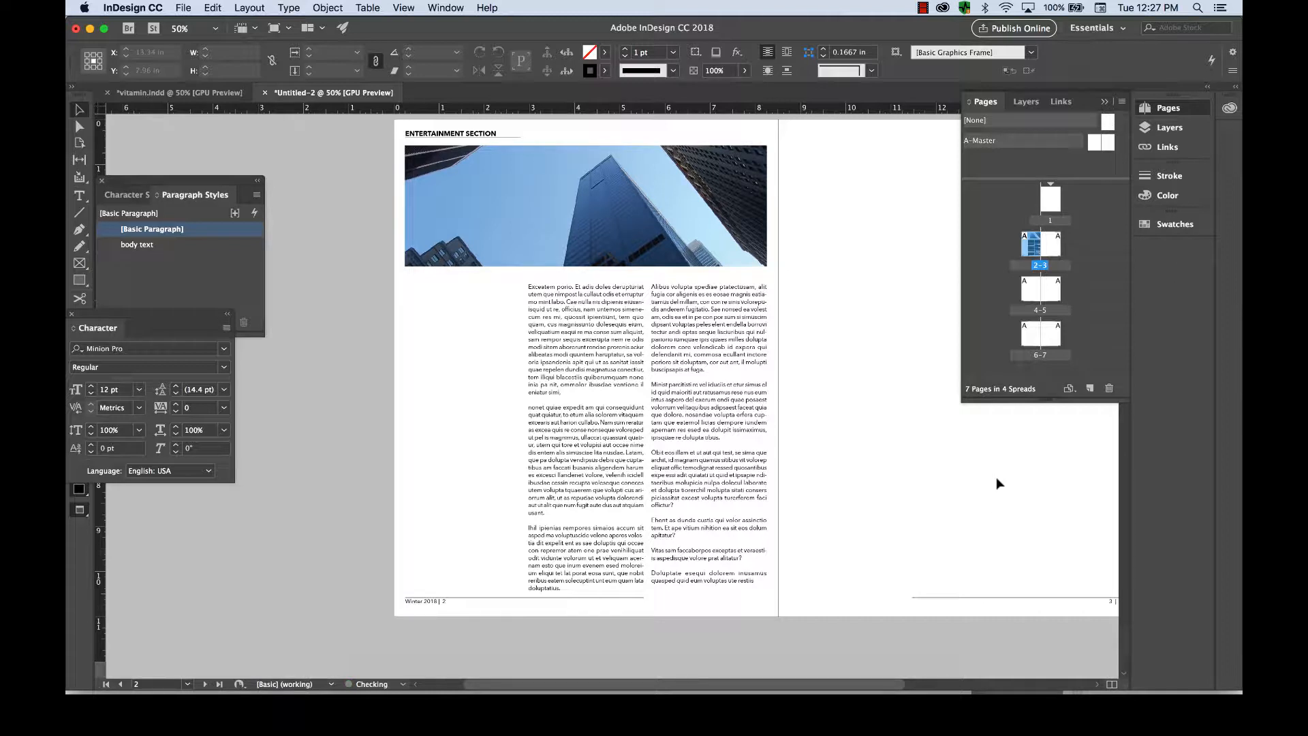
key(w)
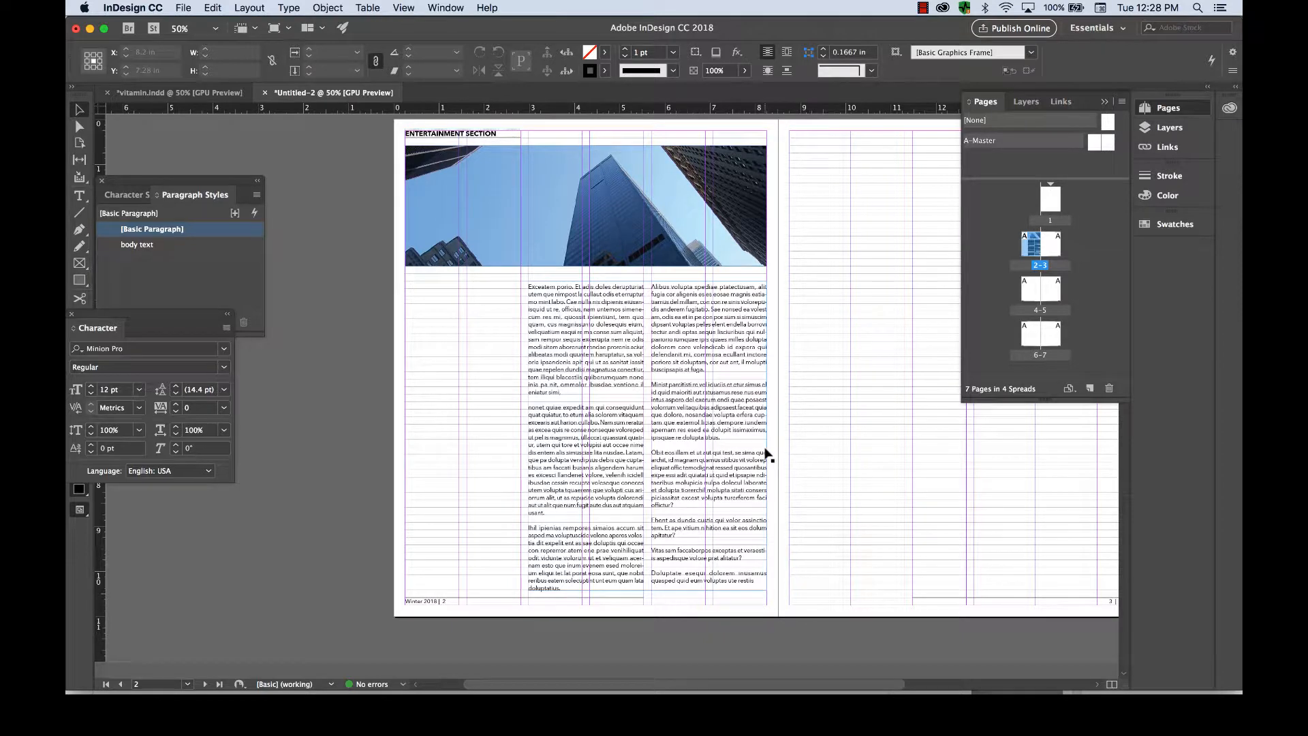
Insert the subheading "Interesting Topic Here" on its own line above the second column's "Minist parcitisti" paragraph.
key(super+equal)
key(super+equal)
key(super+equal)
key(super+equal)
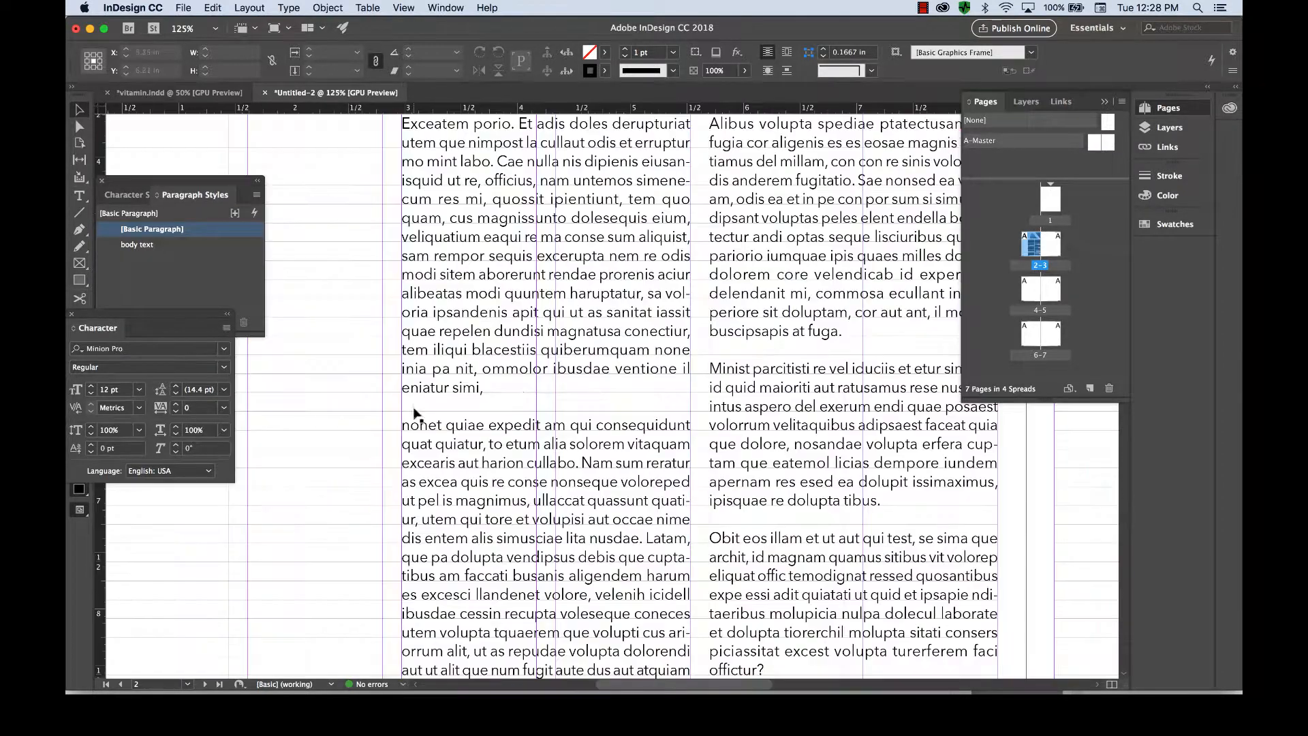
double_click(711, 368)
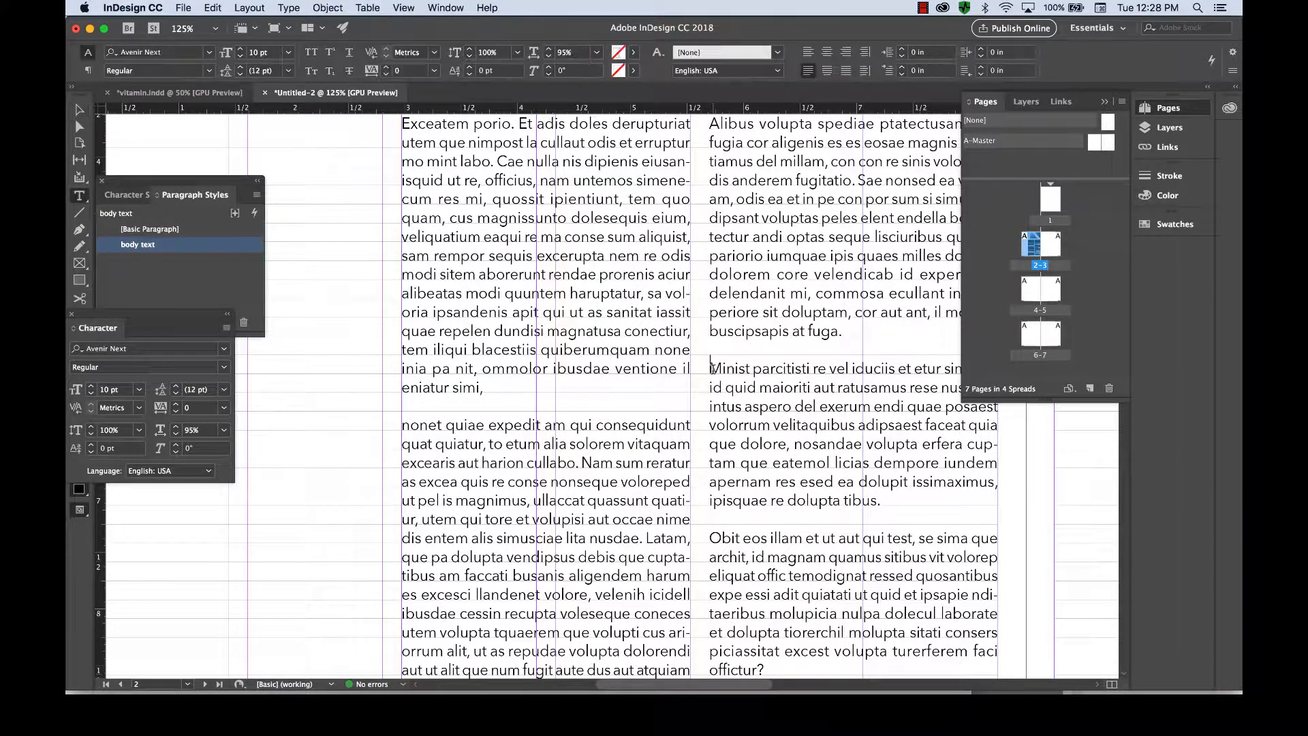
key(Return)
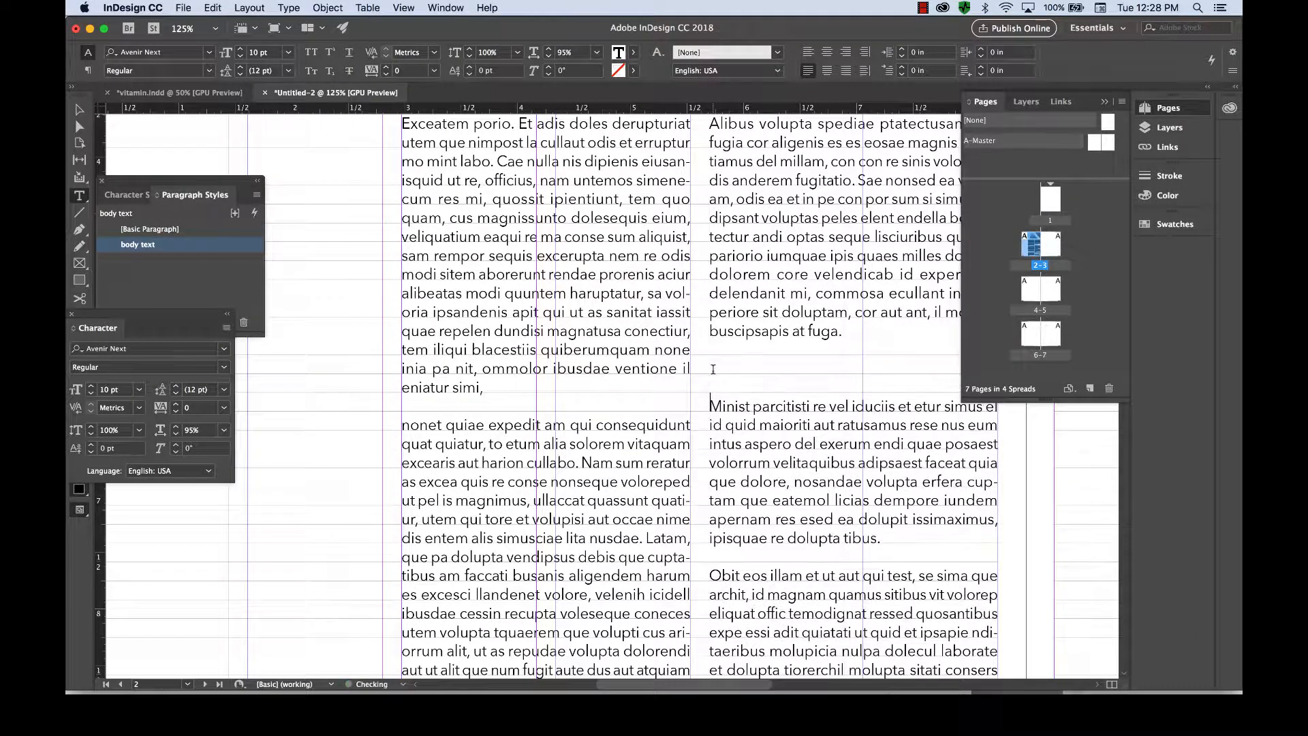
text(Interesting Topic Here)
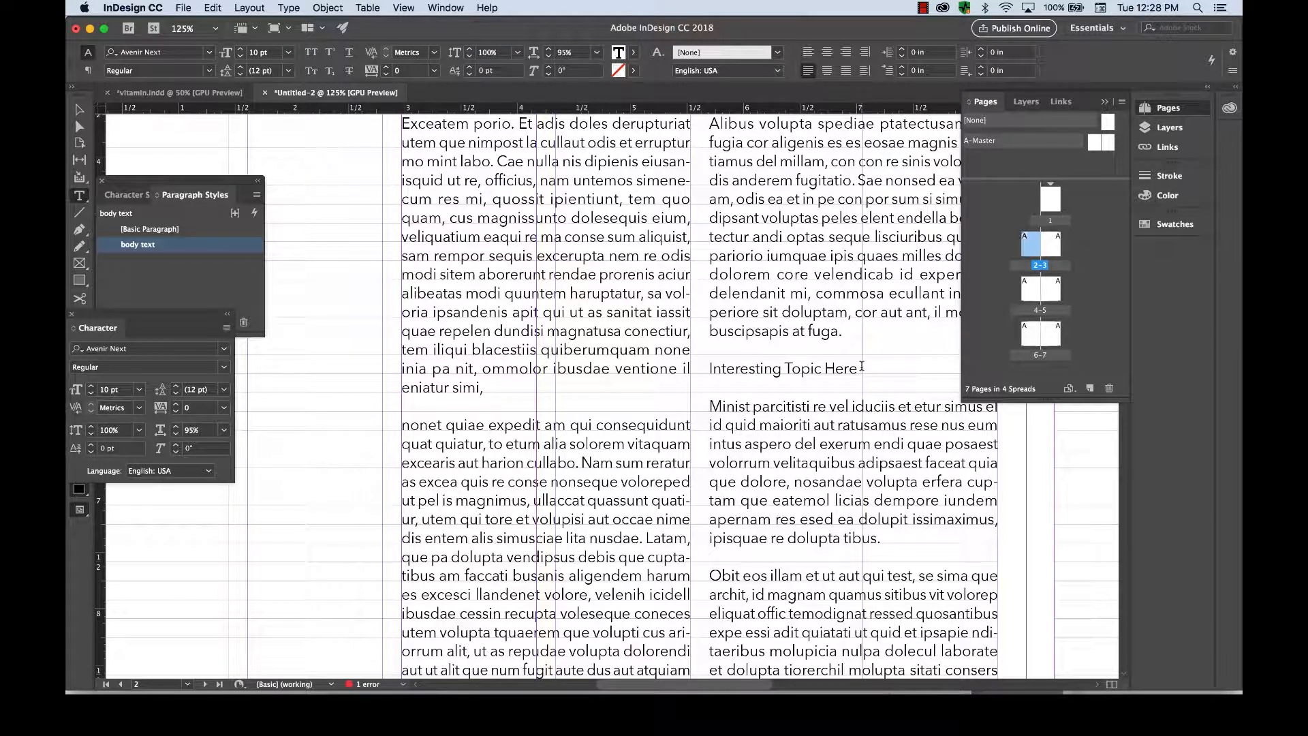
Select the subheading "Interesting Topic Here" and start a new character style named Subhead for it.
drag(862, 368, 702, 365)
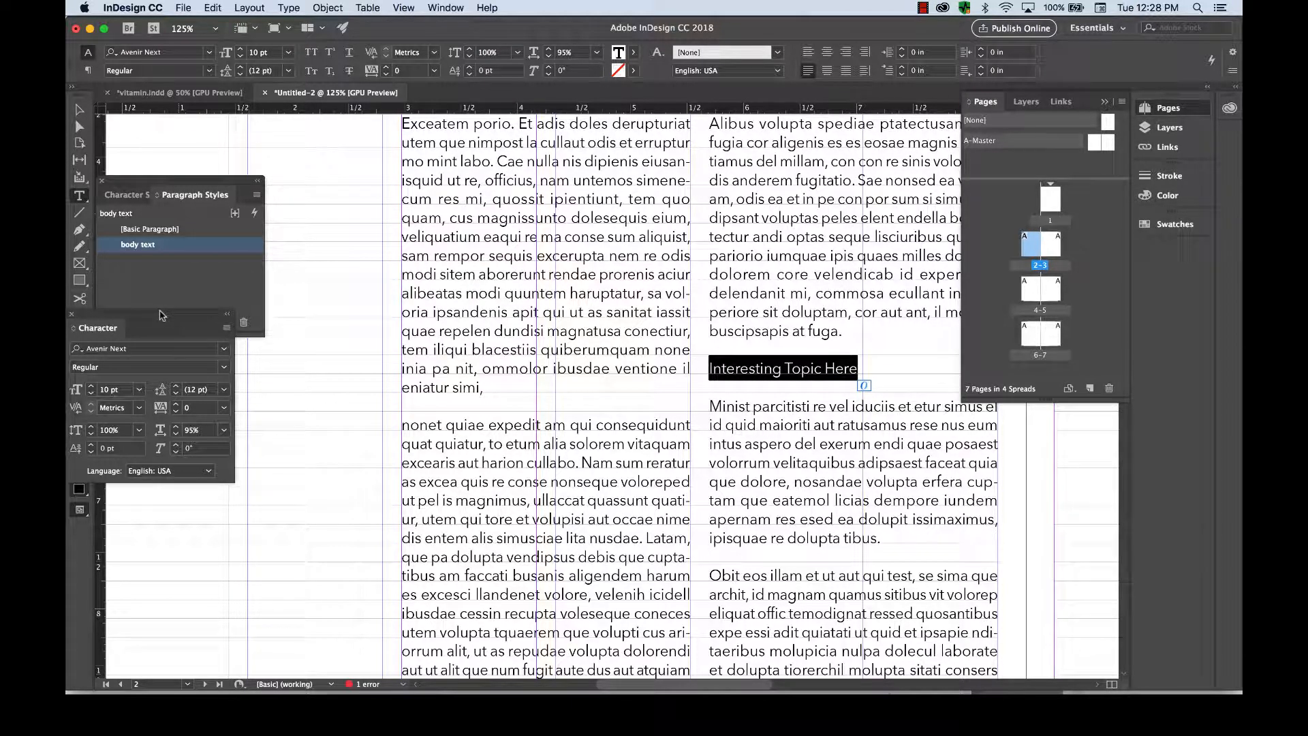
drag(162, 314, 162, 274)
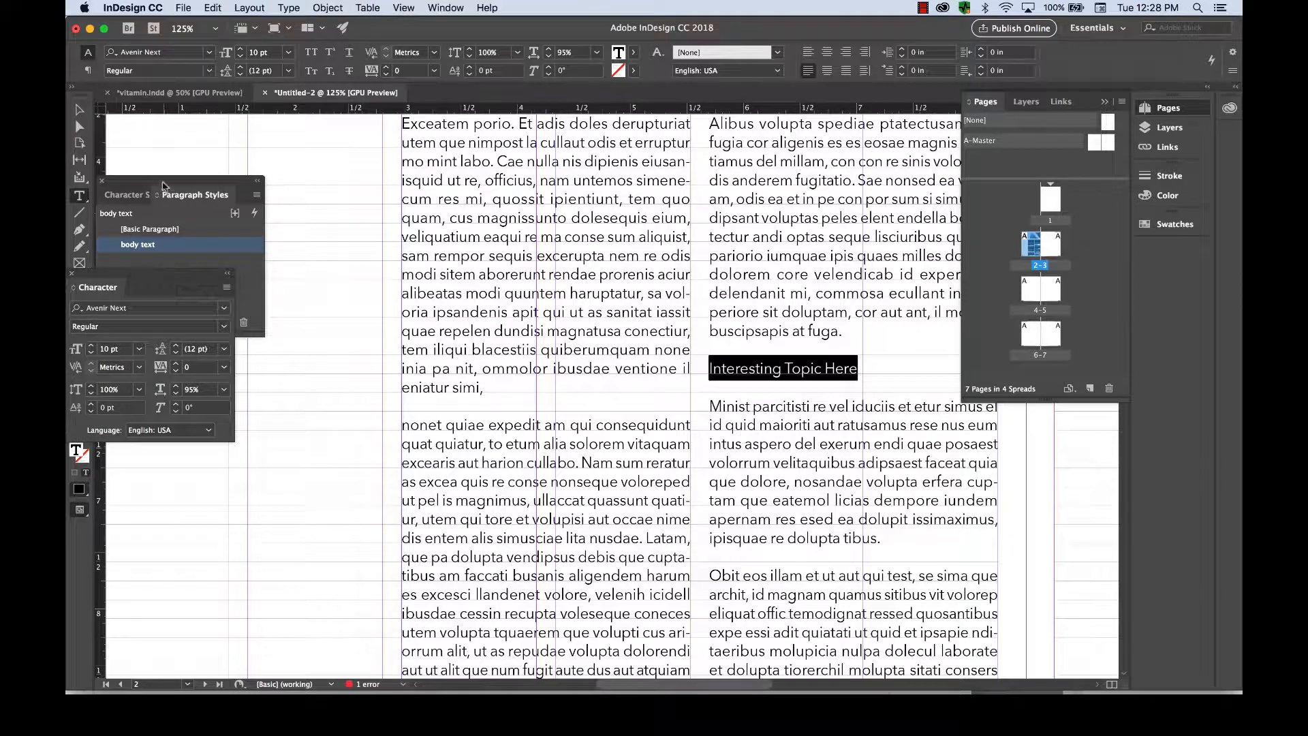
drag(163, 184, 340, 167)
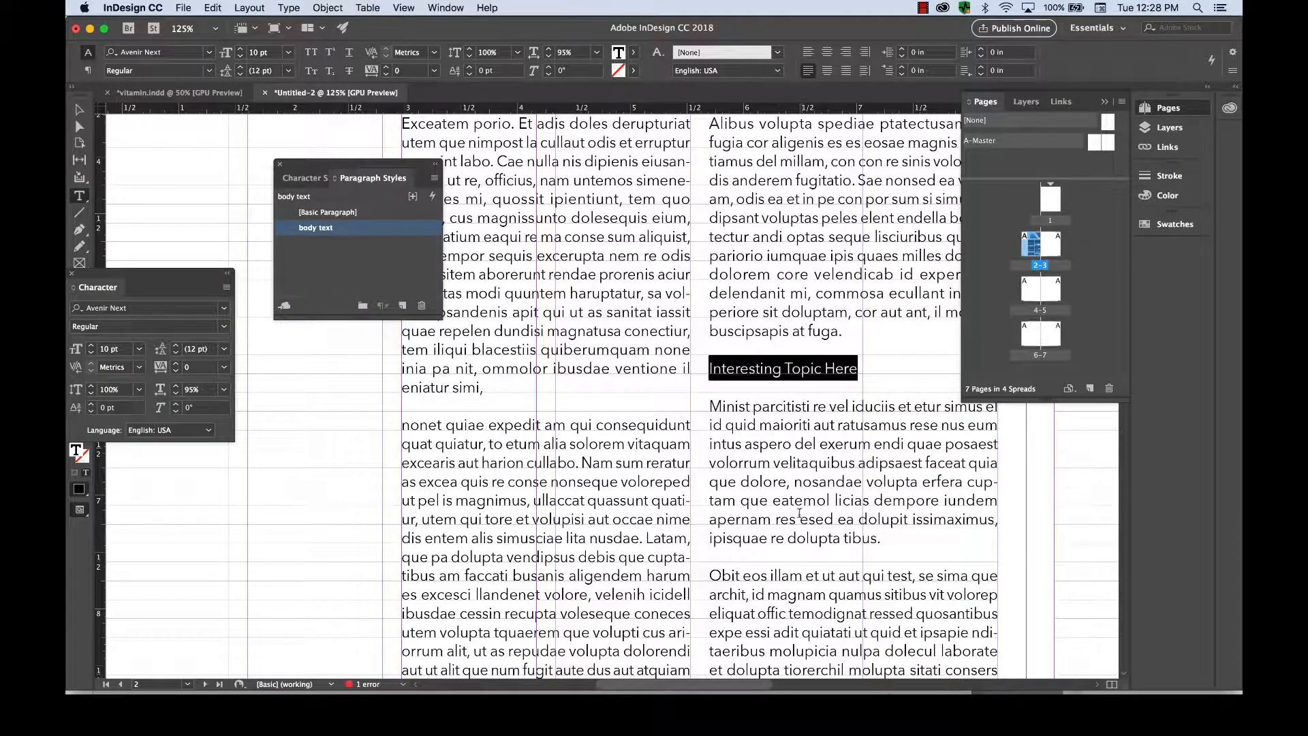
click(860, 368)
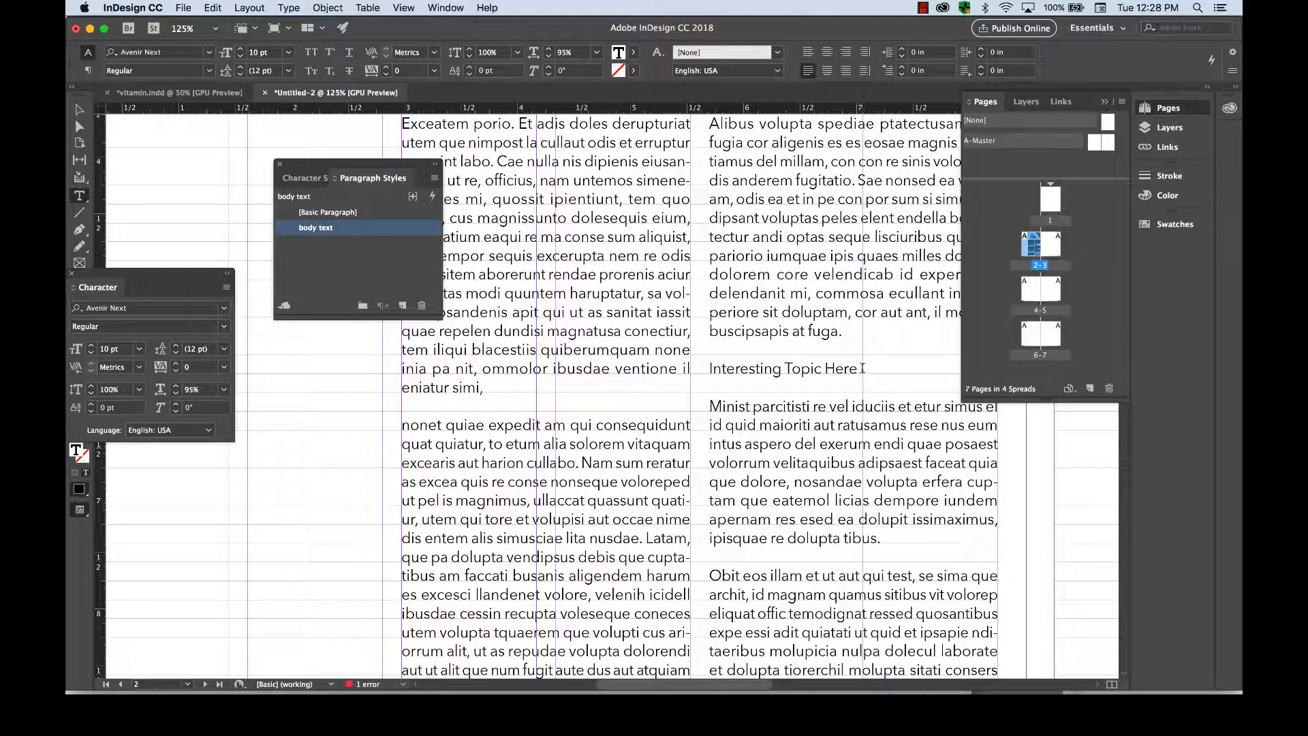
drag(860, 368, 709, 370)
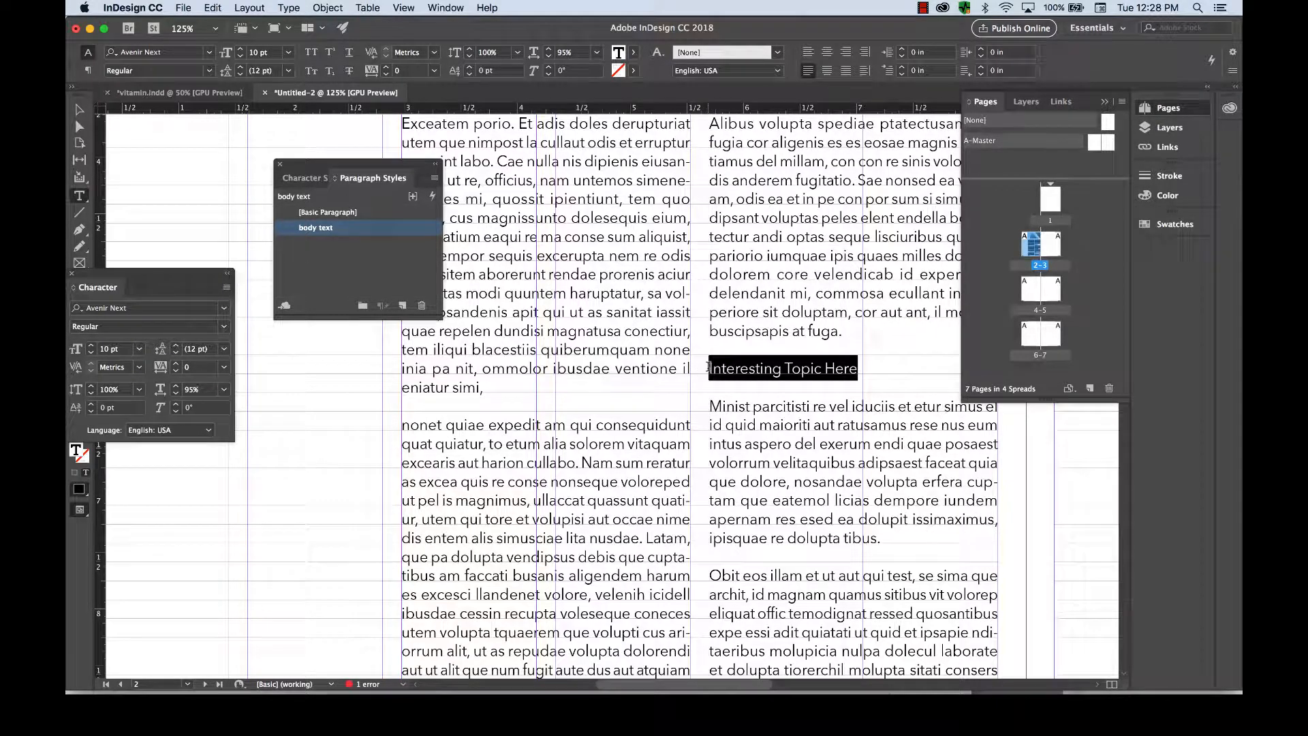
click(302, 181)
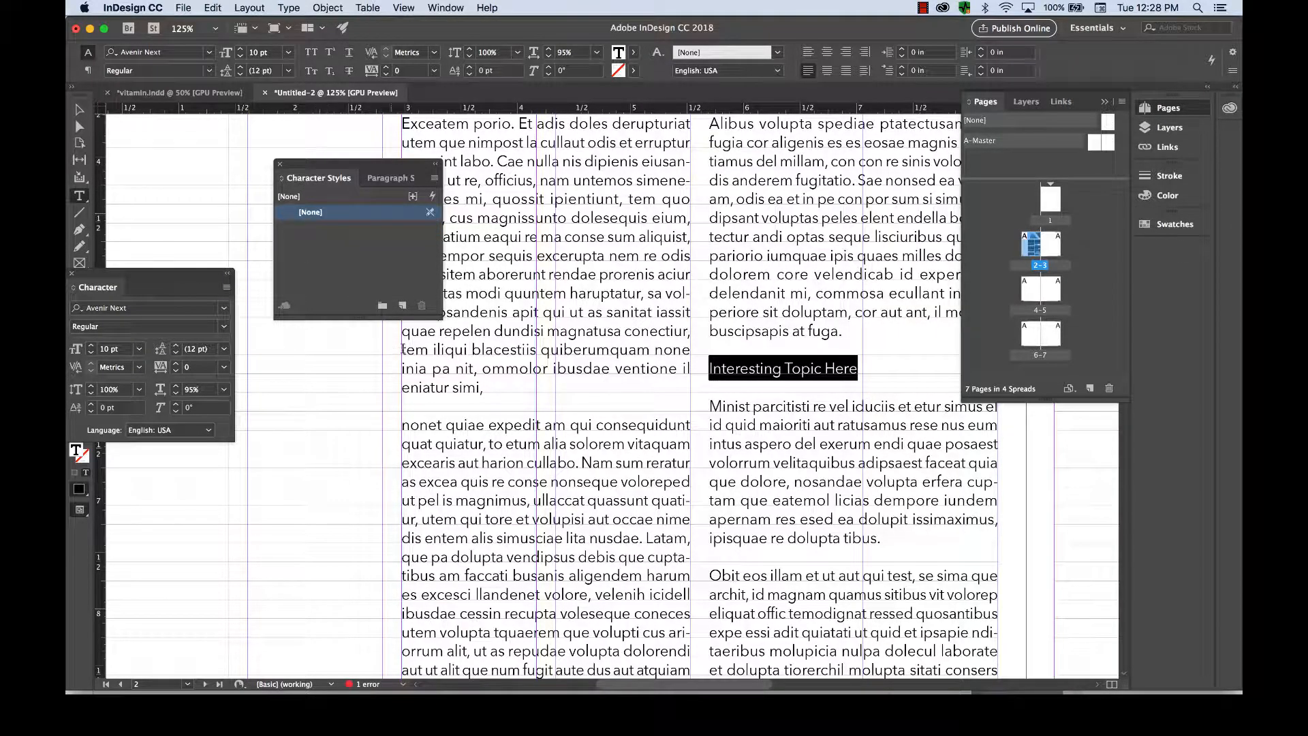
alt+click(403, 304)
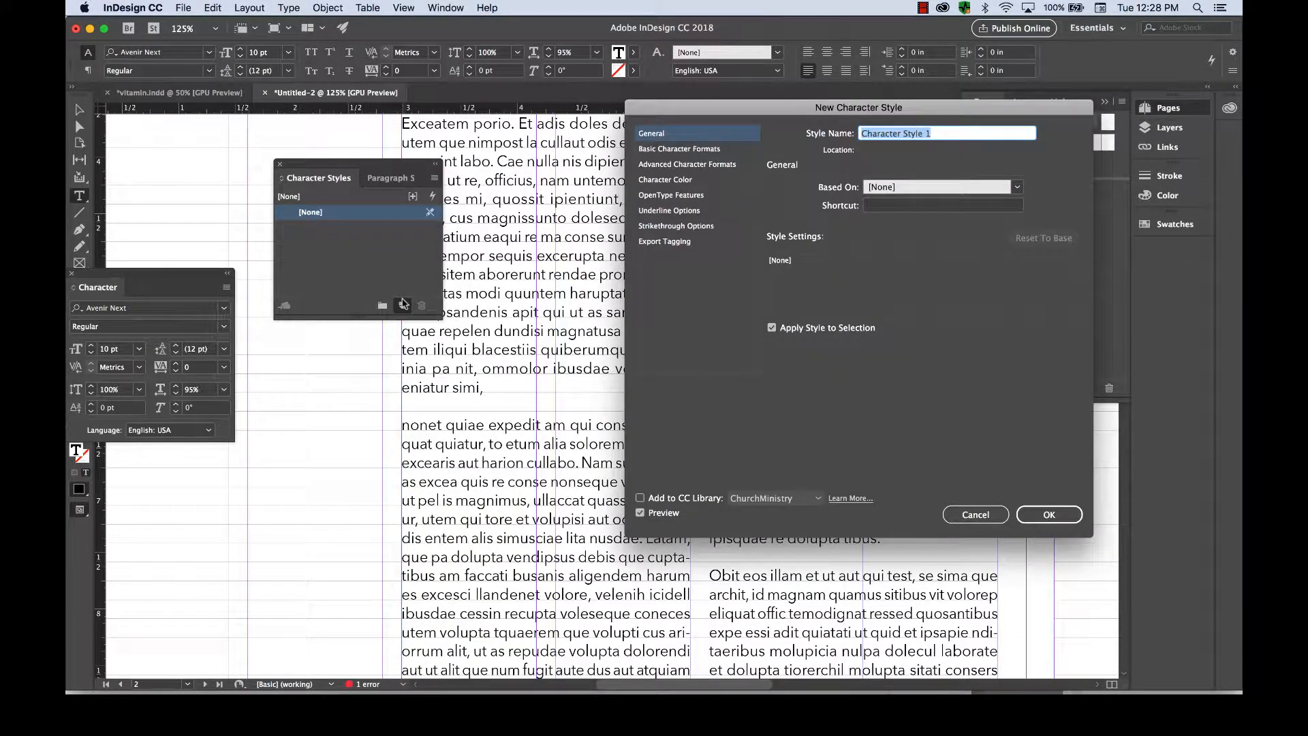
text(Subhead)
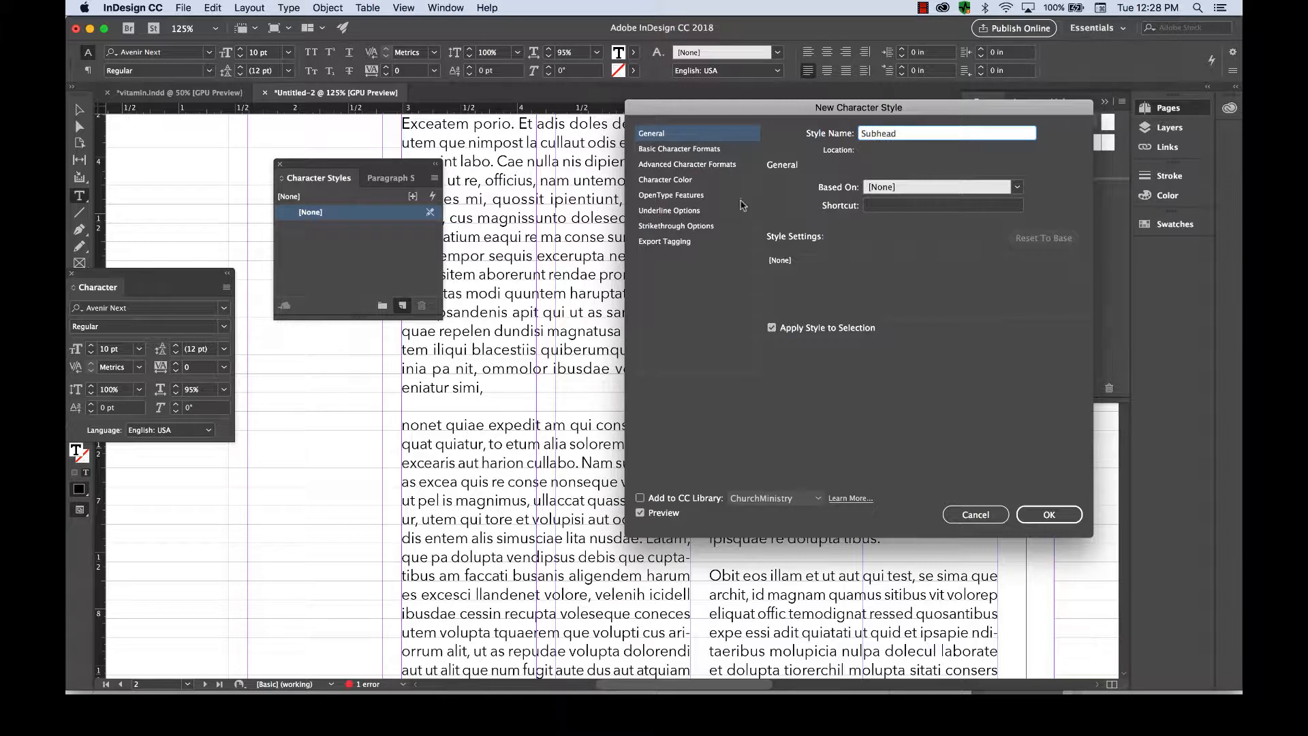
In the Subhead style's basic character formats, set the font to Roboto Slab Regular and the case to All Caps.
drag(721, 109, 245, 143)
click(201, 185)
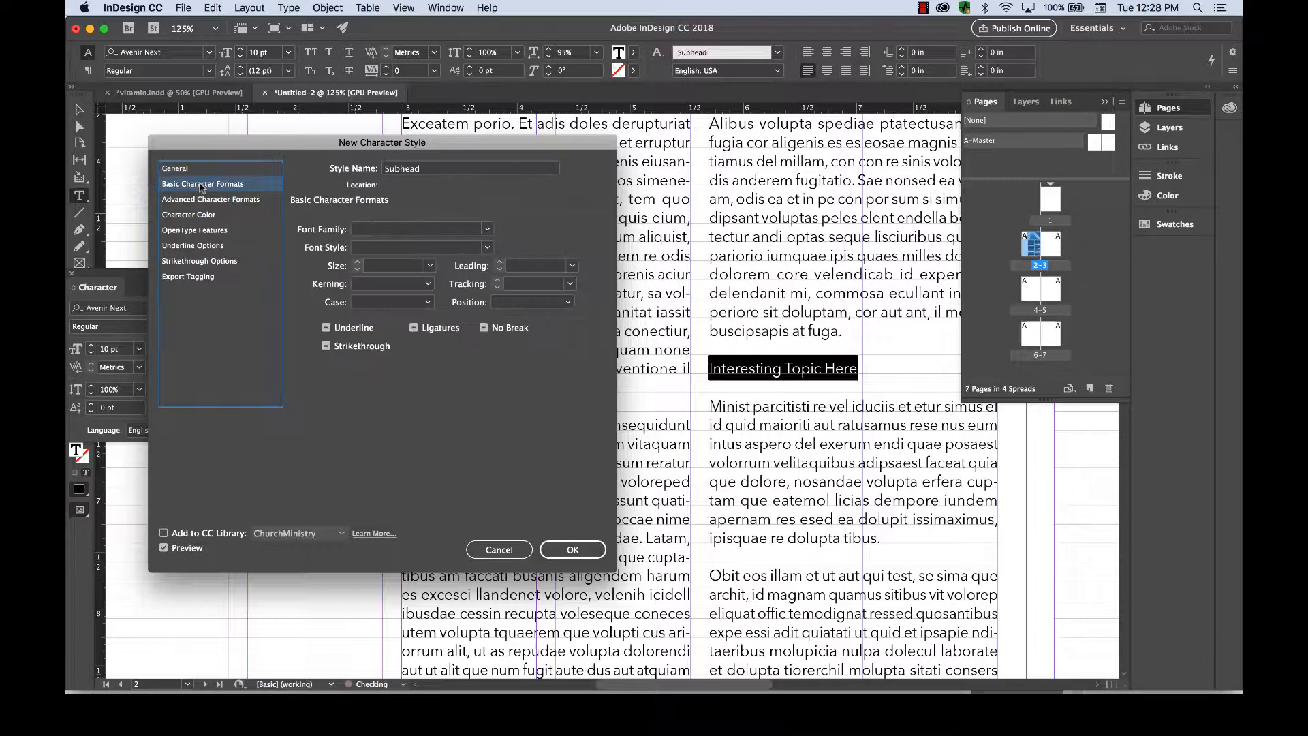
click(487, 230)
click(462, 245)
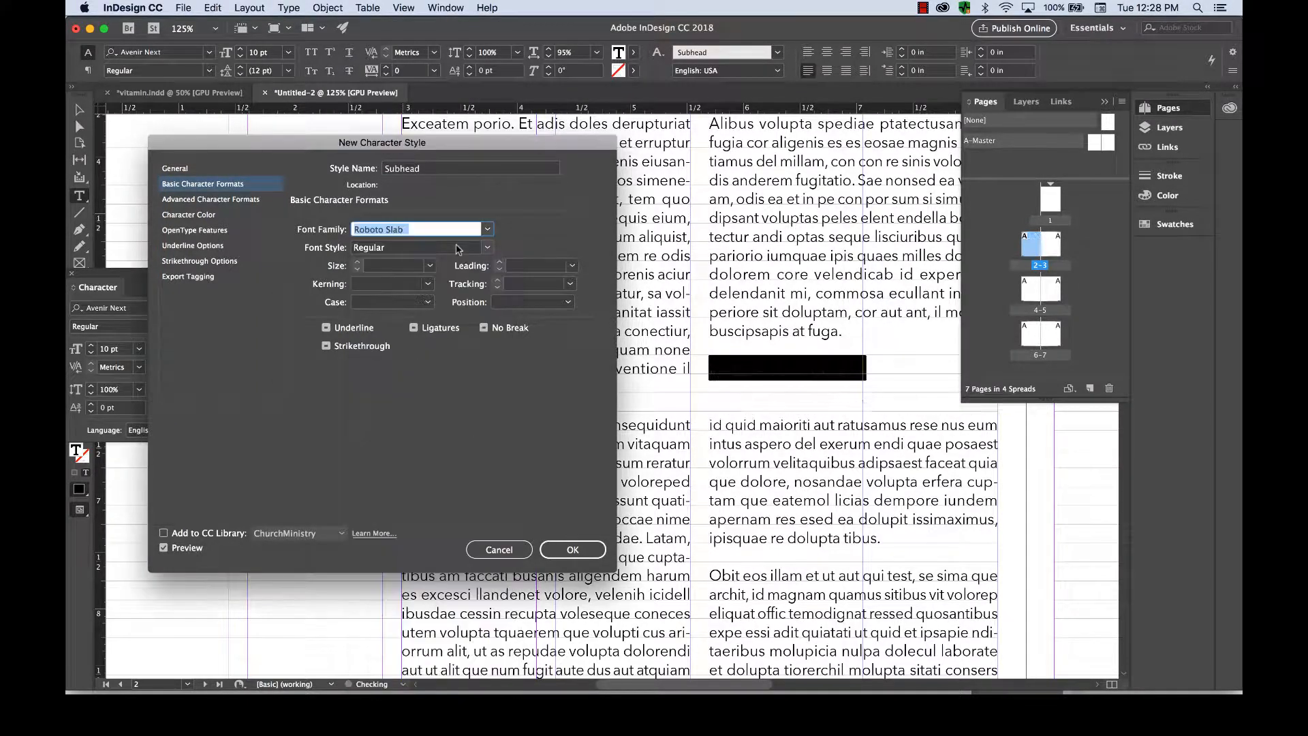
click(401, 302)
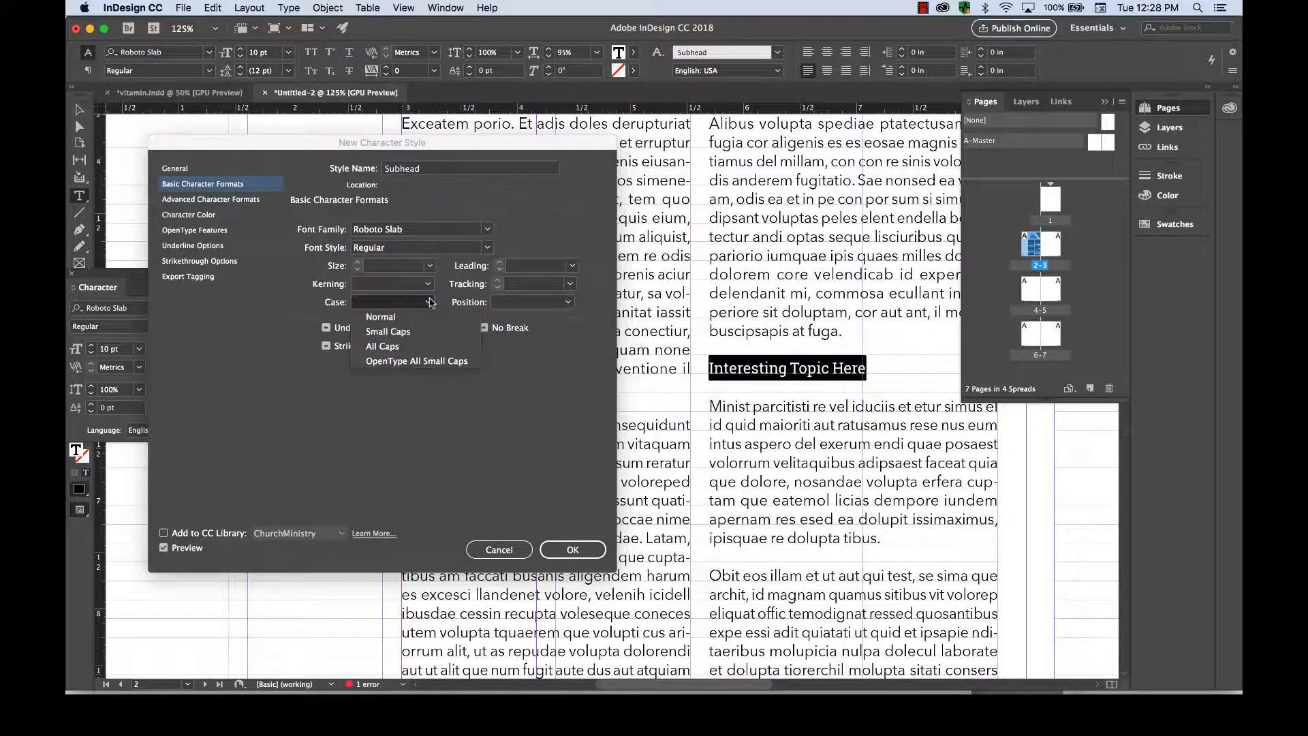
click(387, 346)
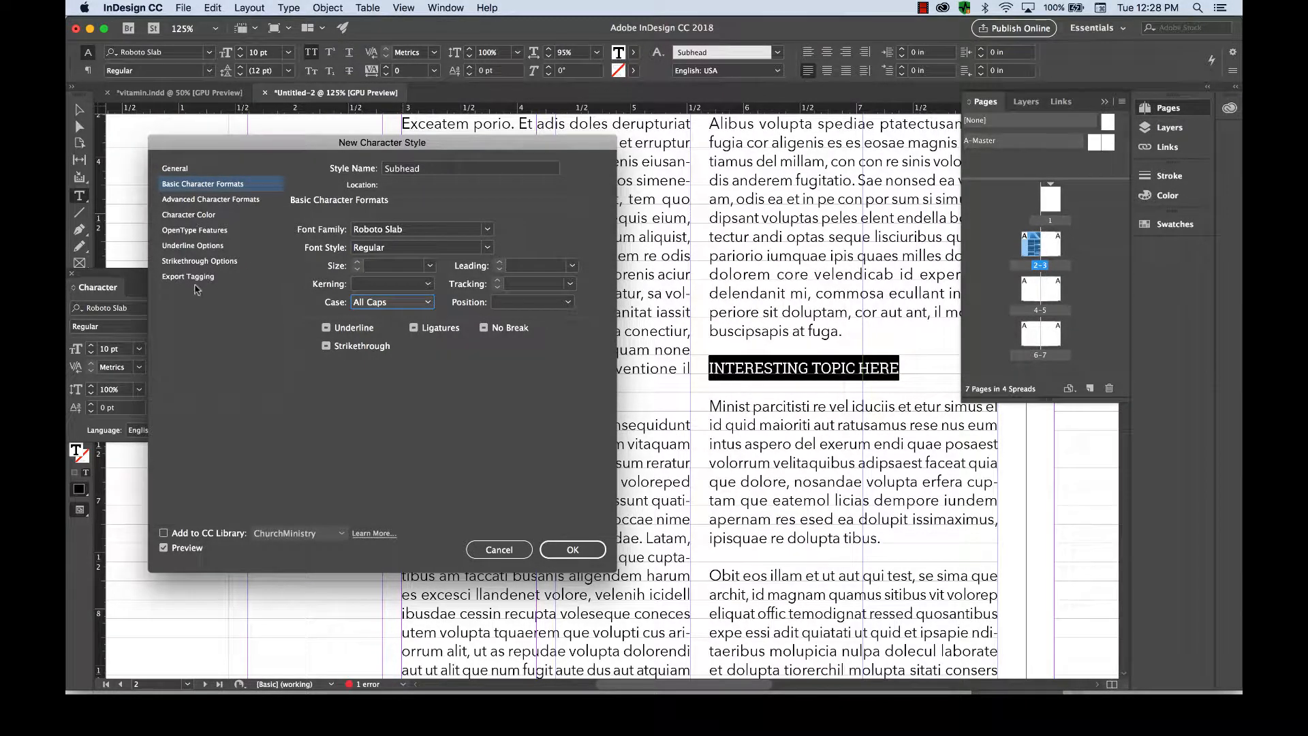
Turn on underlining in the Subhead style with a 0.5 pt weight and the Dotted line type.
click(199, 246)
click(301, 237)
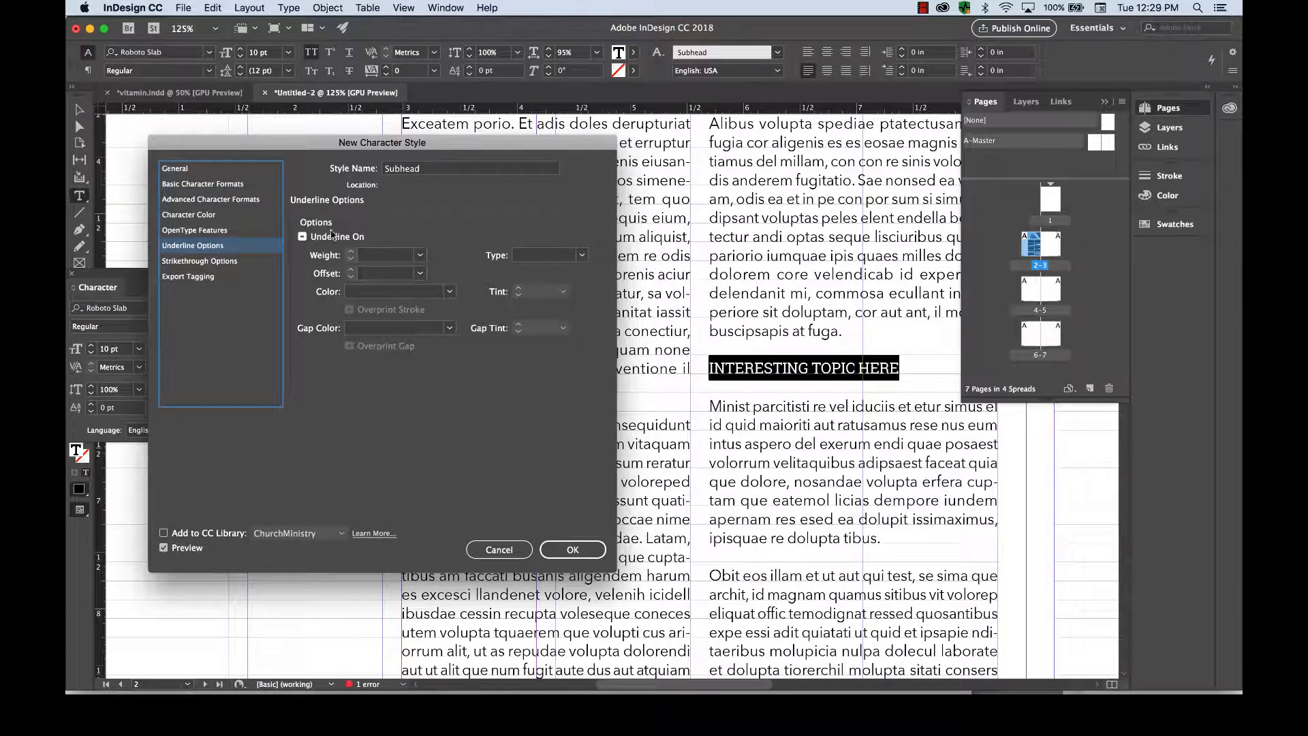
click(420, 255)
click(391, 314)
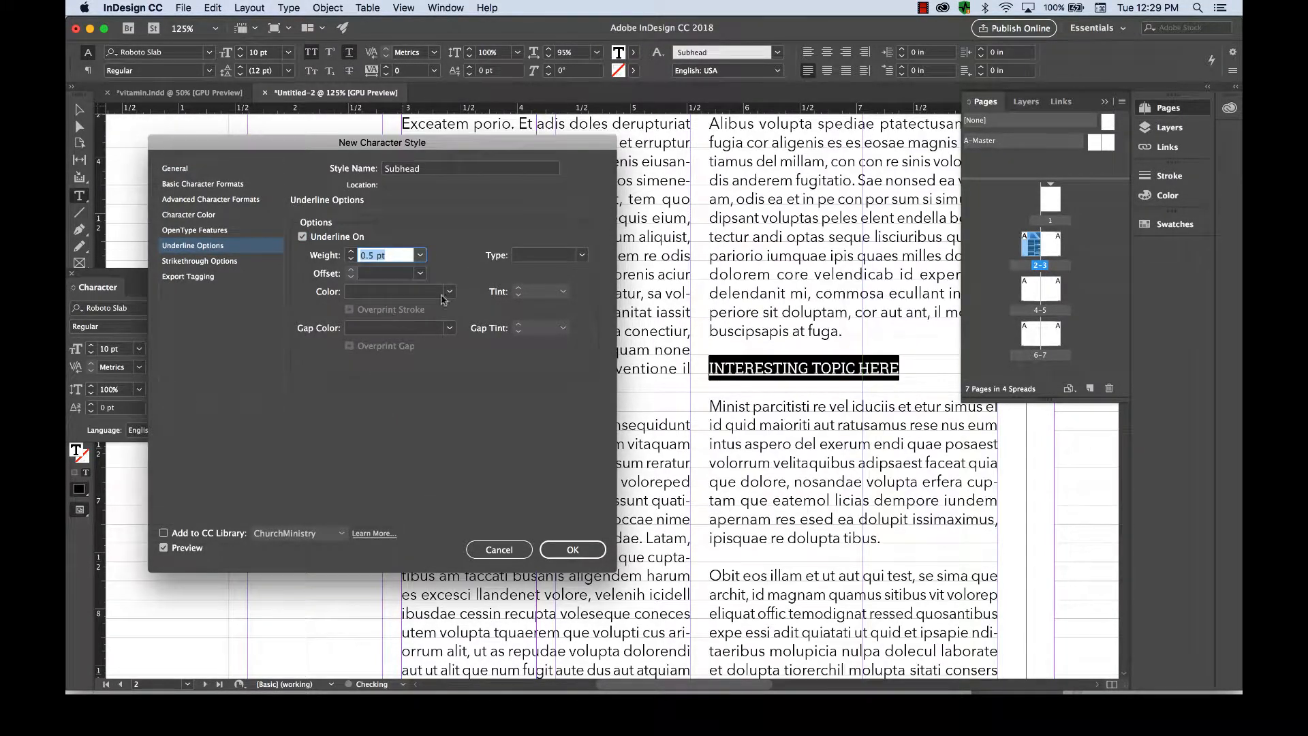
click(581, 255)
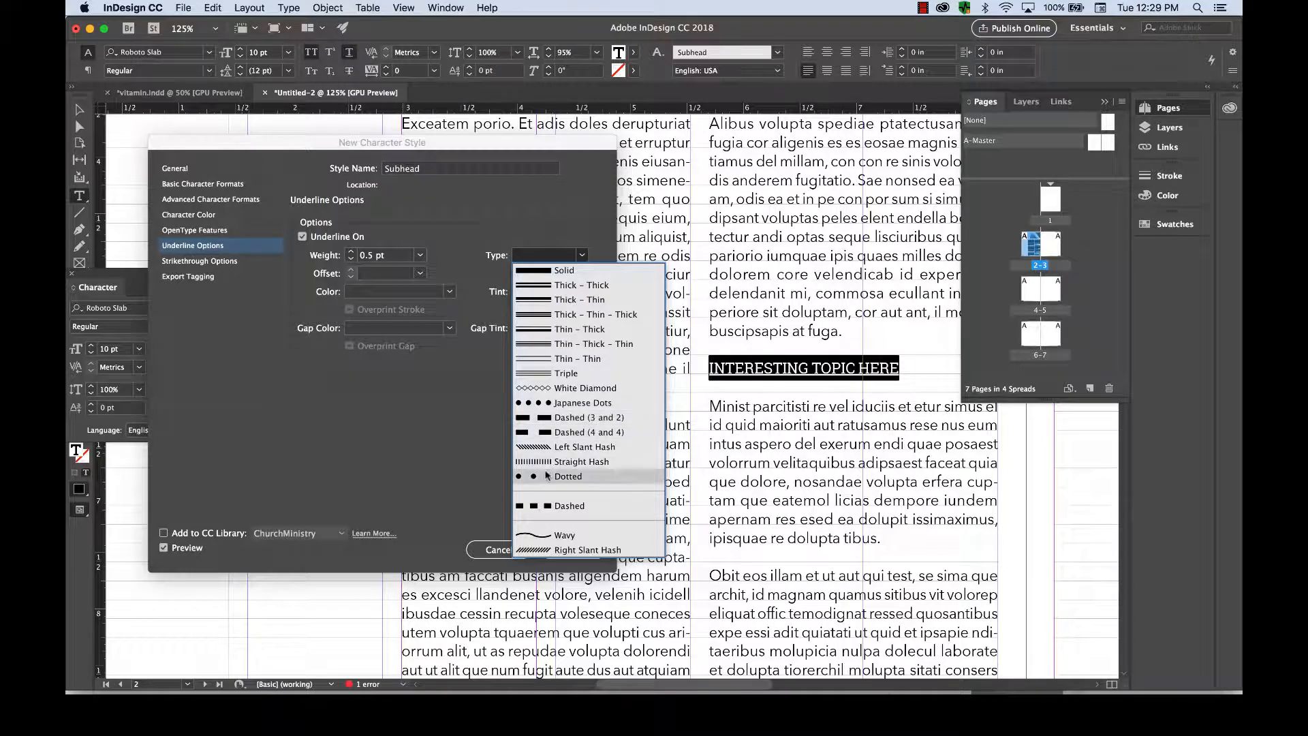
click(553, 403)
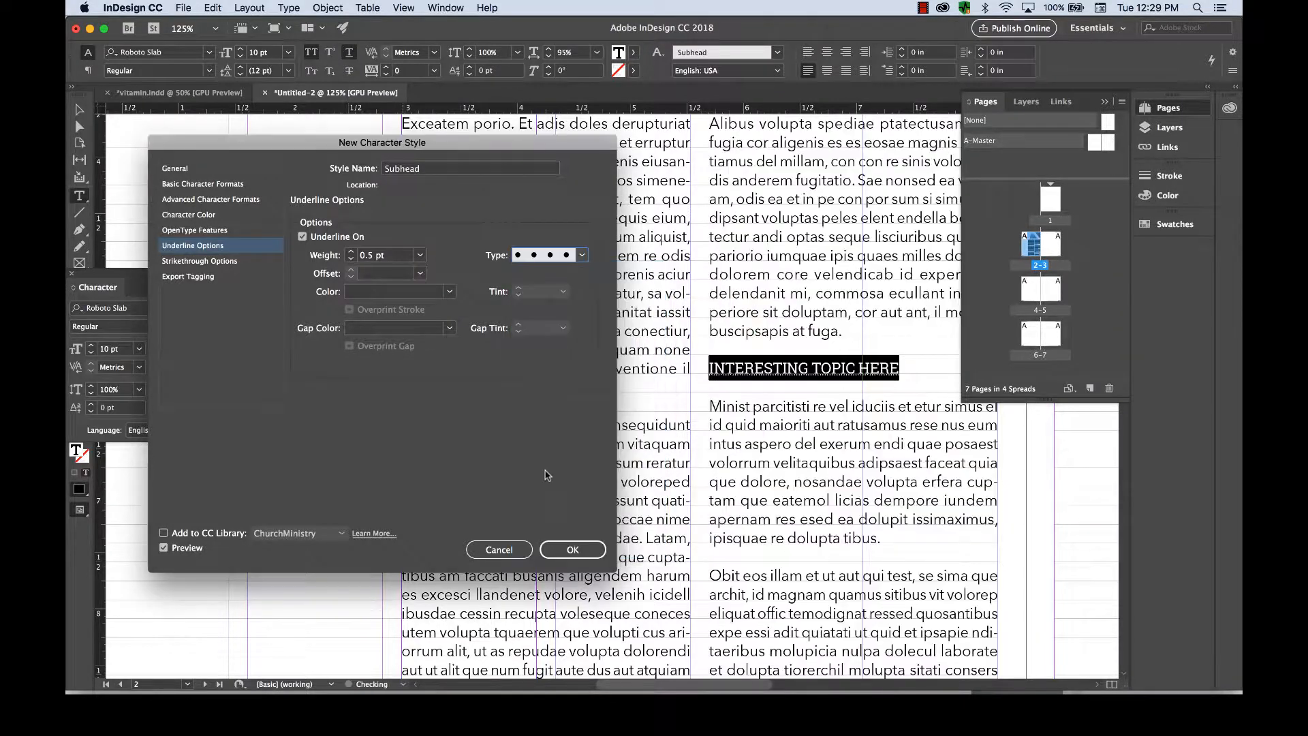
Set the Subhead style's underline offset to 2 pt and save the new style.
click(420, 273)
click(393, 317)
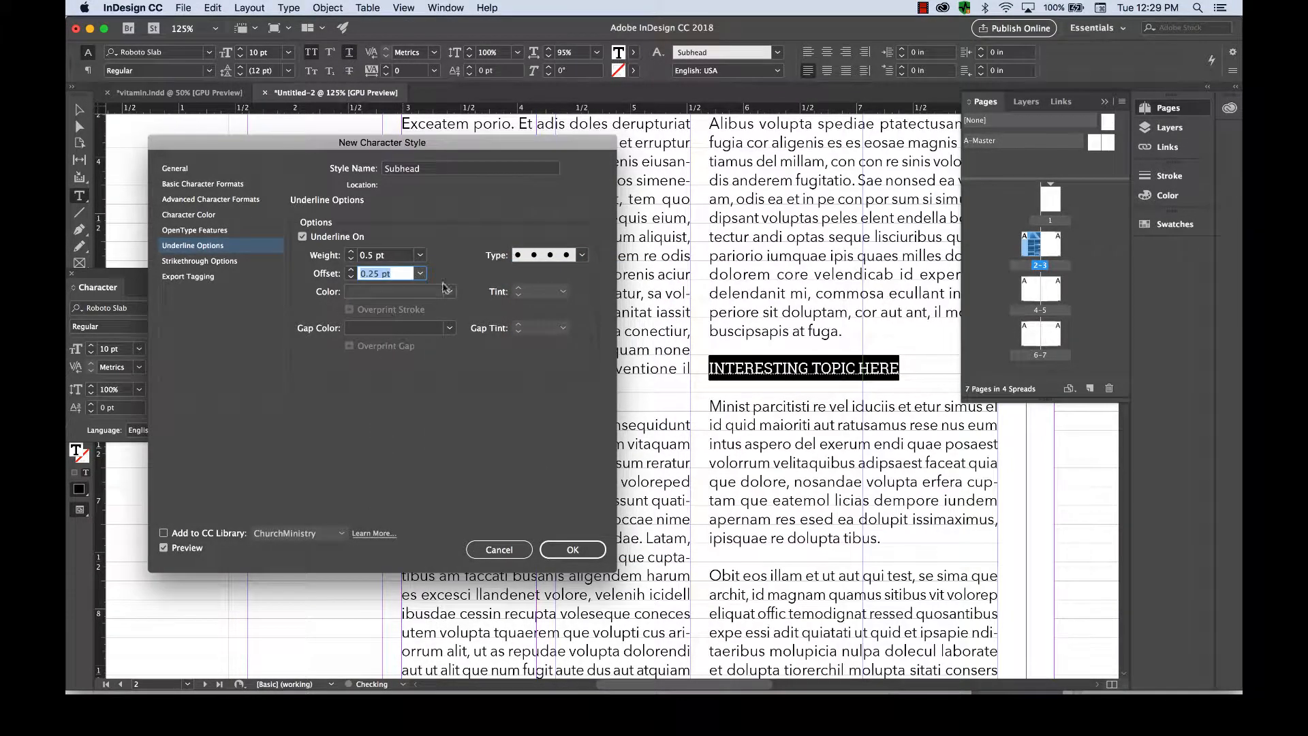
click(350, 270)
click(350, 270)
click(351, 269)
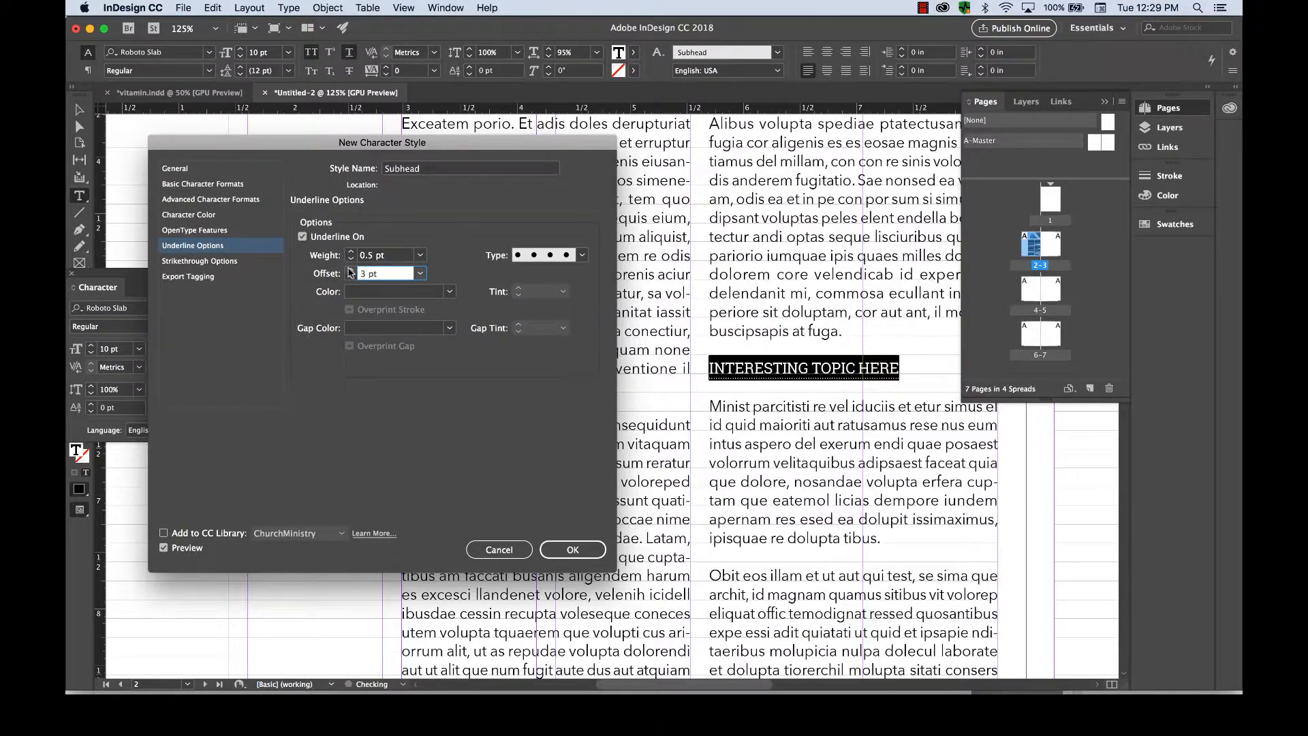
click(350, 277)
click(185, 263)
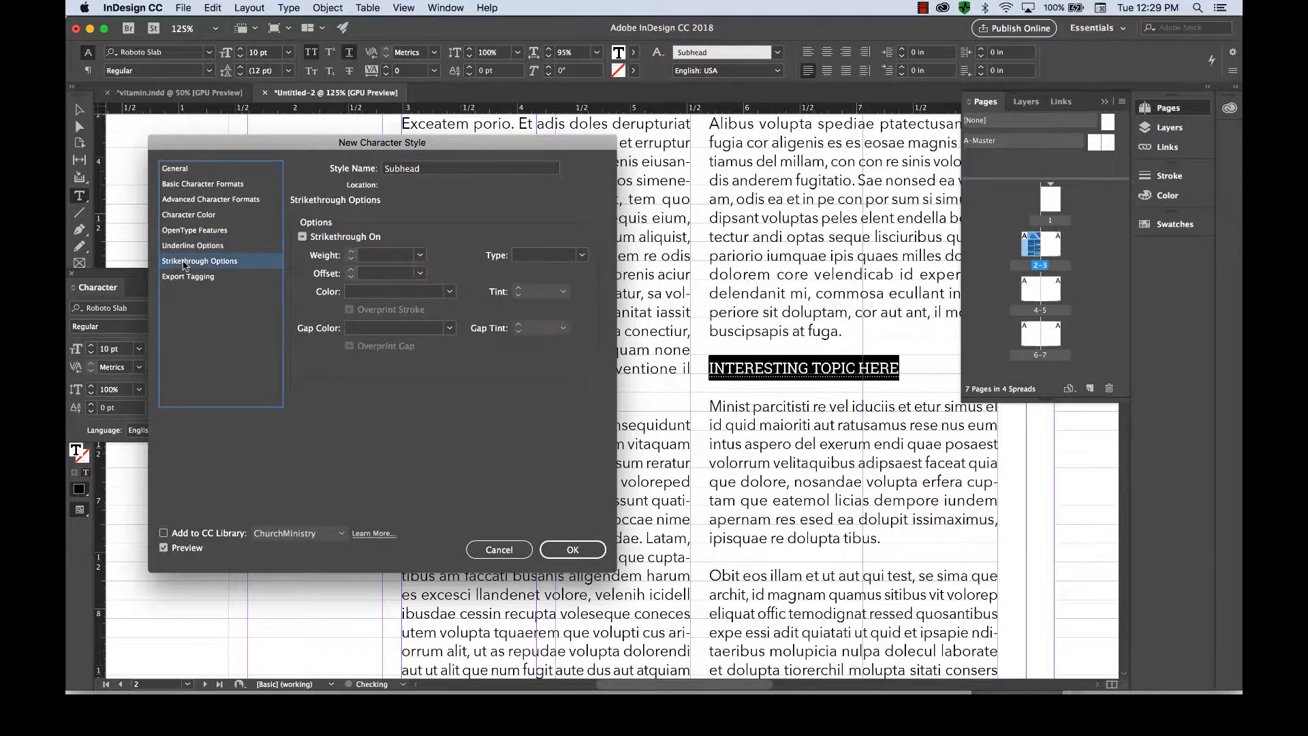
click(578, 549)
click(809, 463)
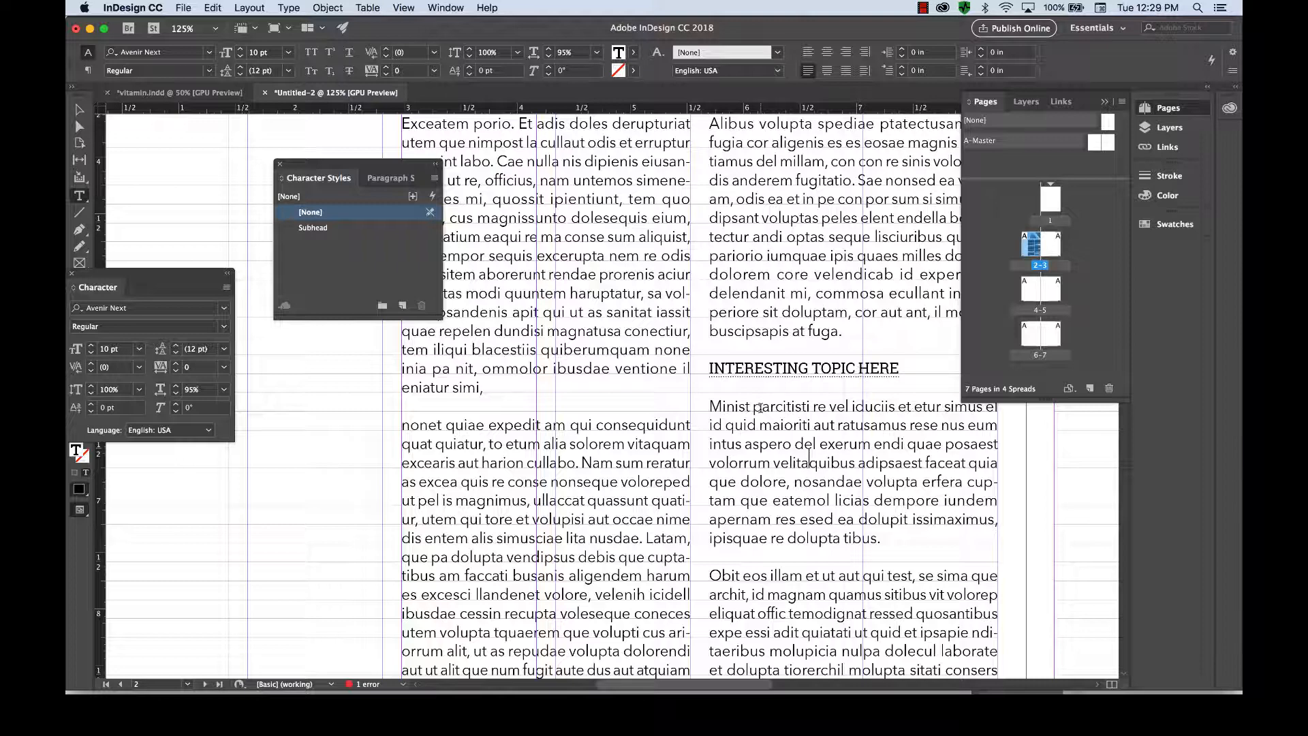
Edit the Subhead character style to use the dark blue C=100 M=90 Y=10 K=0 as its character color and save it.
scroll(717, 405, right, 5)
click(732, 406)
drag(733, 406, 545, 408)
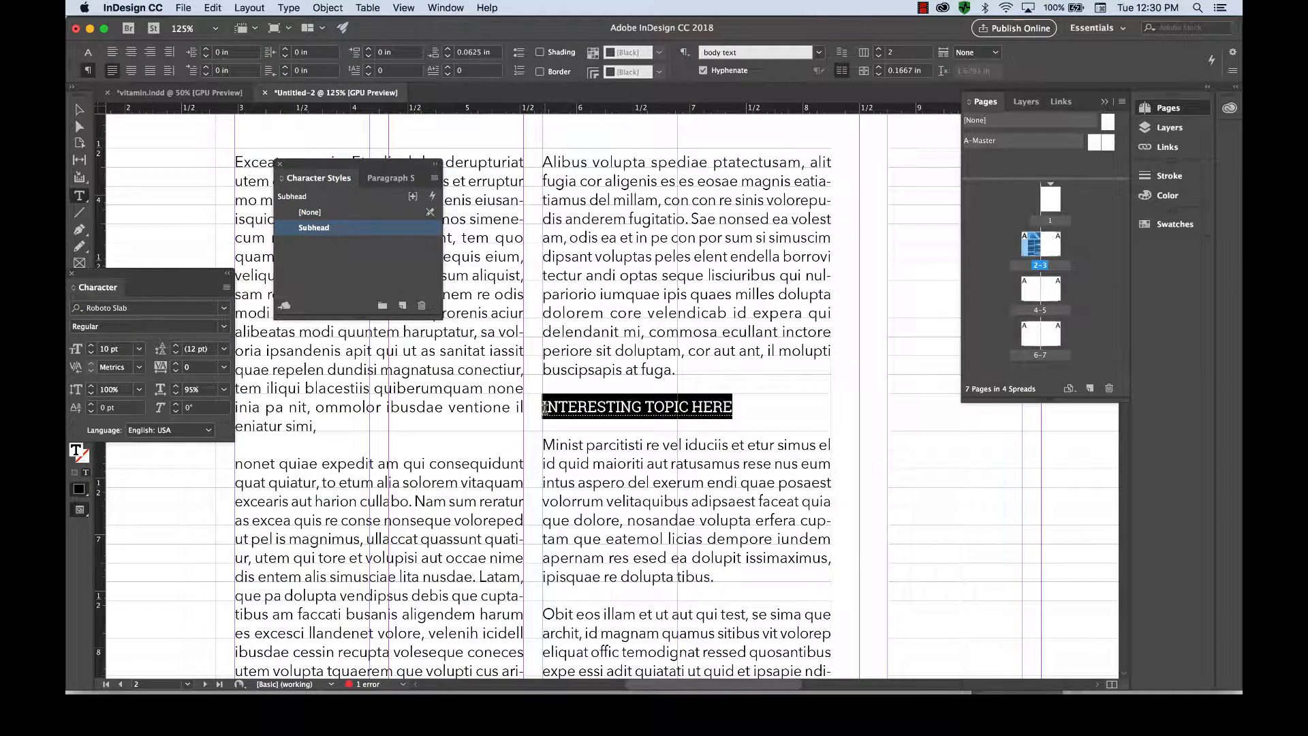
right_click(355, 228)
click(408, 237)
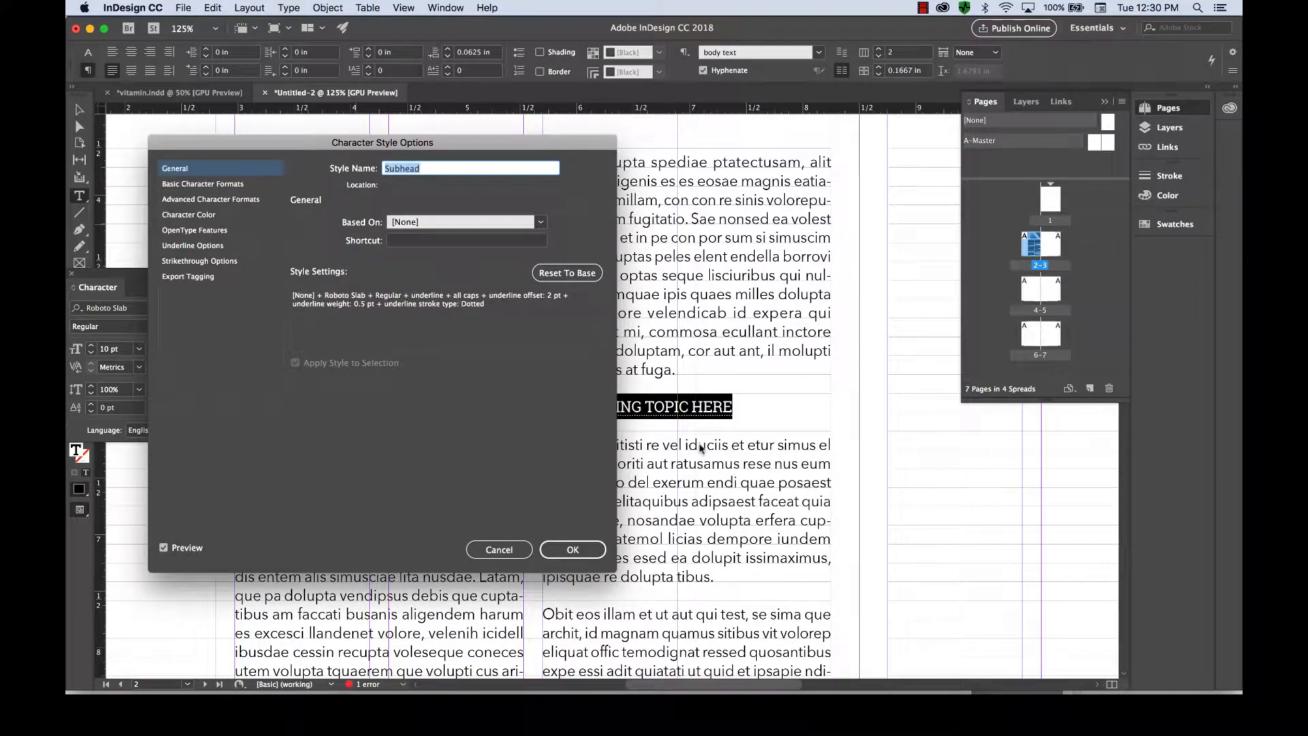
click(206, 215)
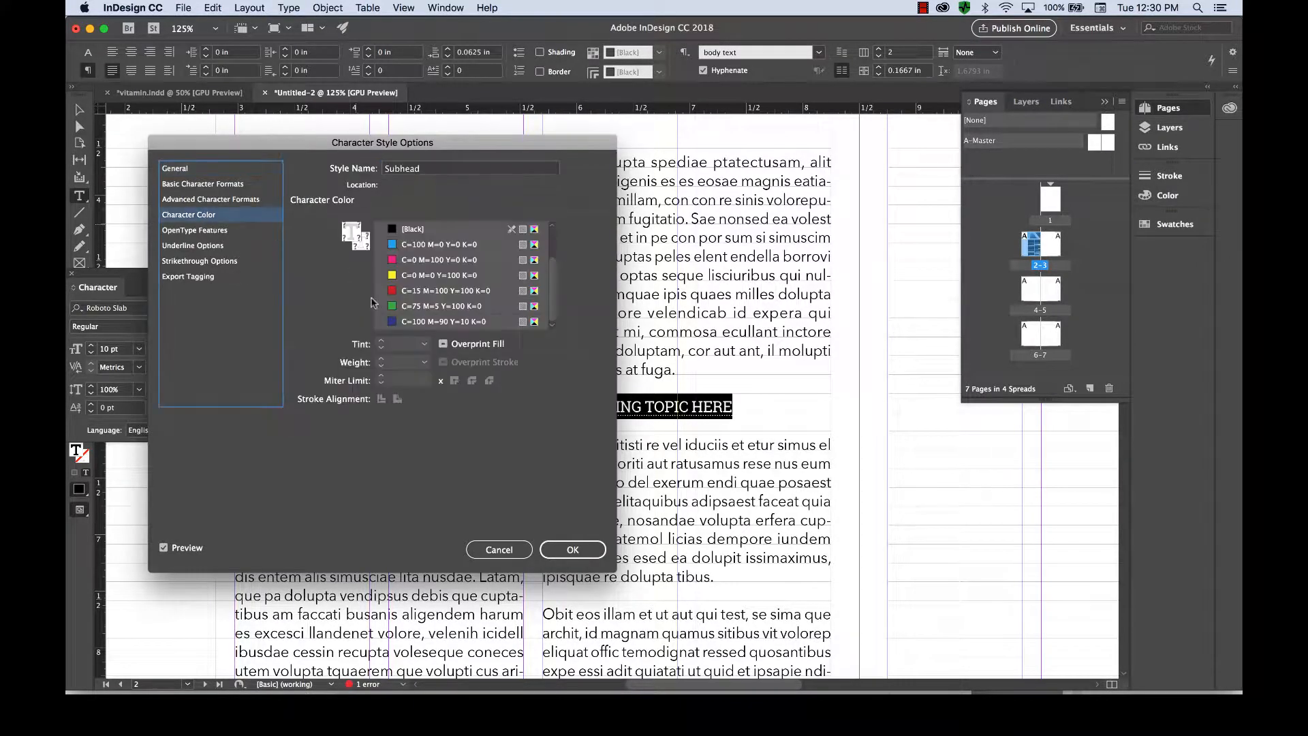
click(417, 322)
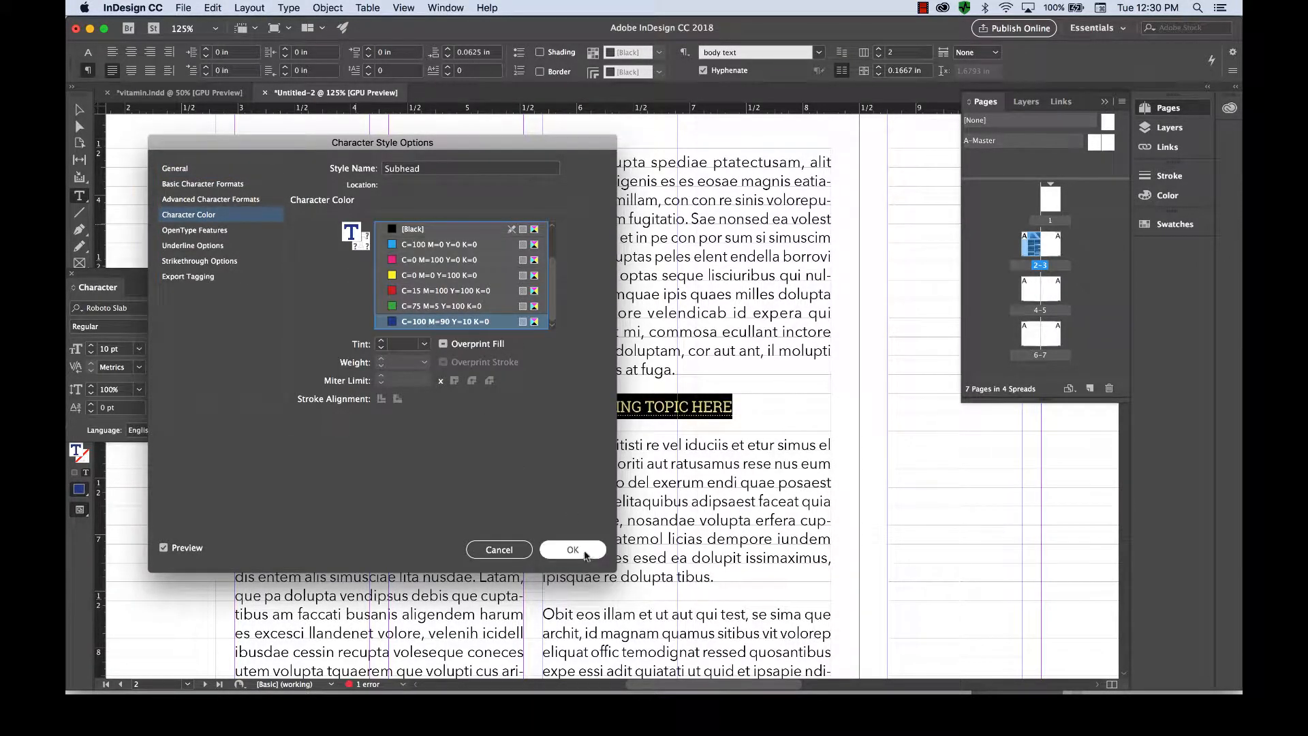
click(583, 551)
click(625, 528)
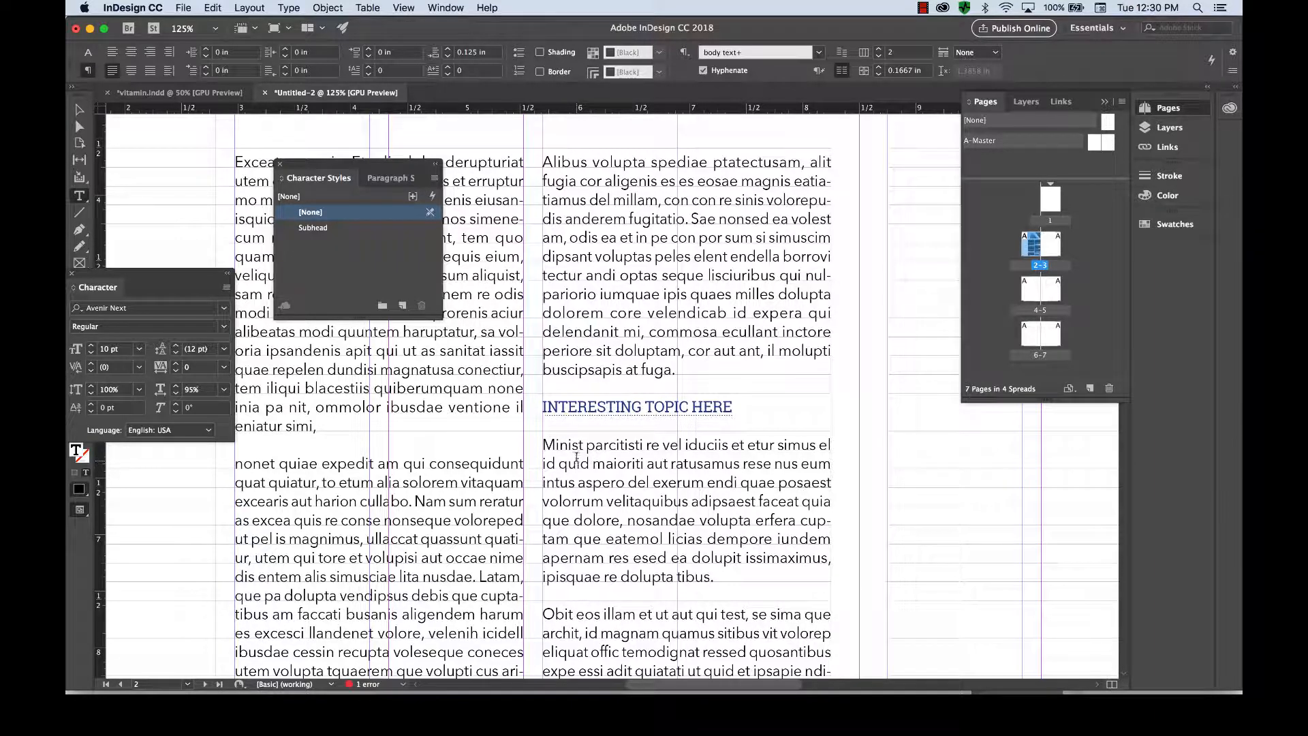
Set the space after the "Interesting Topic Here" subheading paragraph to 0 in.
click(570, 407)
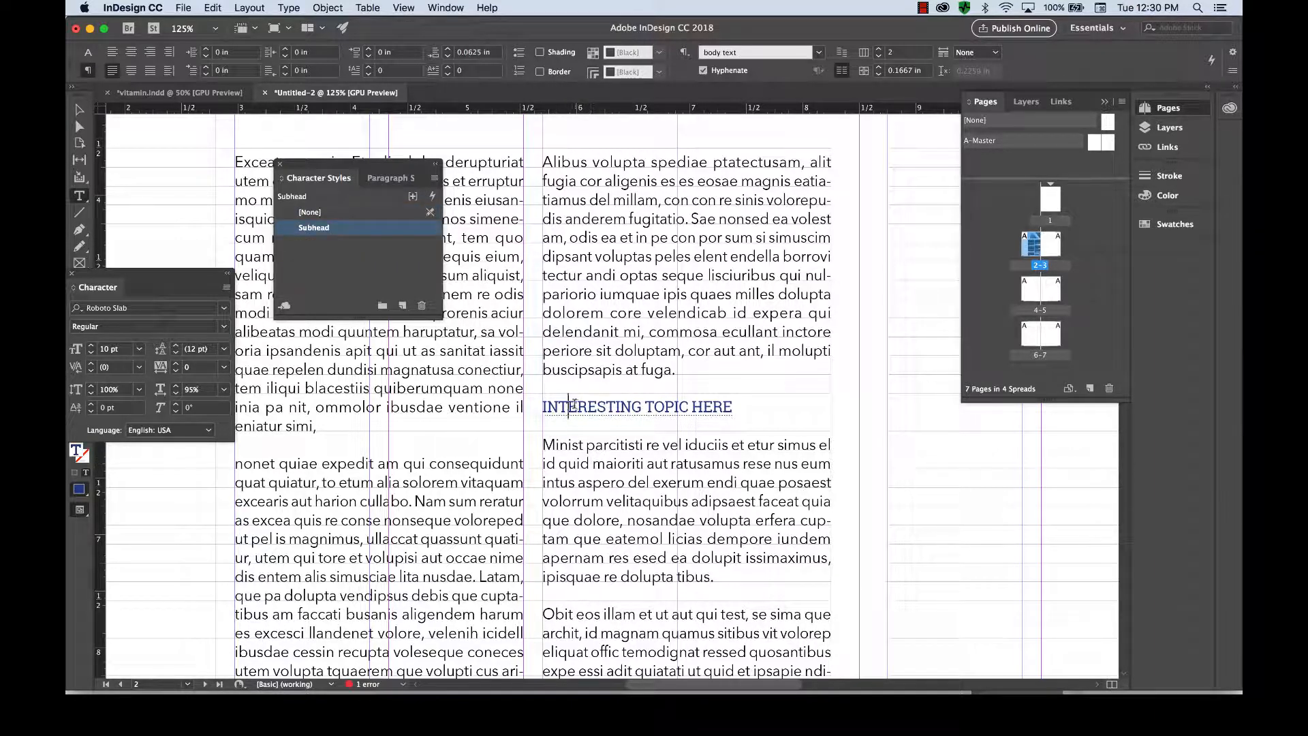
mouse_move(577, 407)
mouse_down()
mouse_move(642, 407)
mouse_move(597, 408)
mouse_up()
click(642, 409)
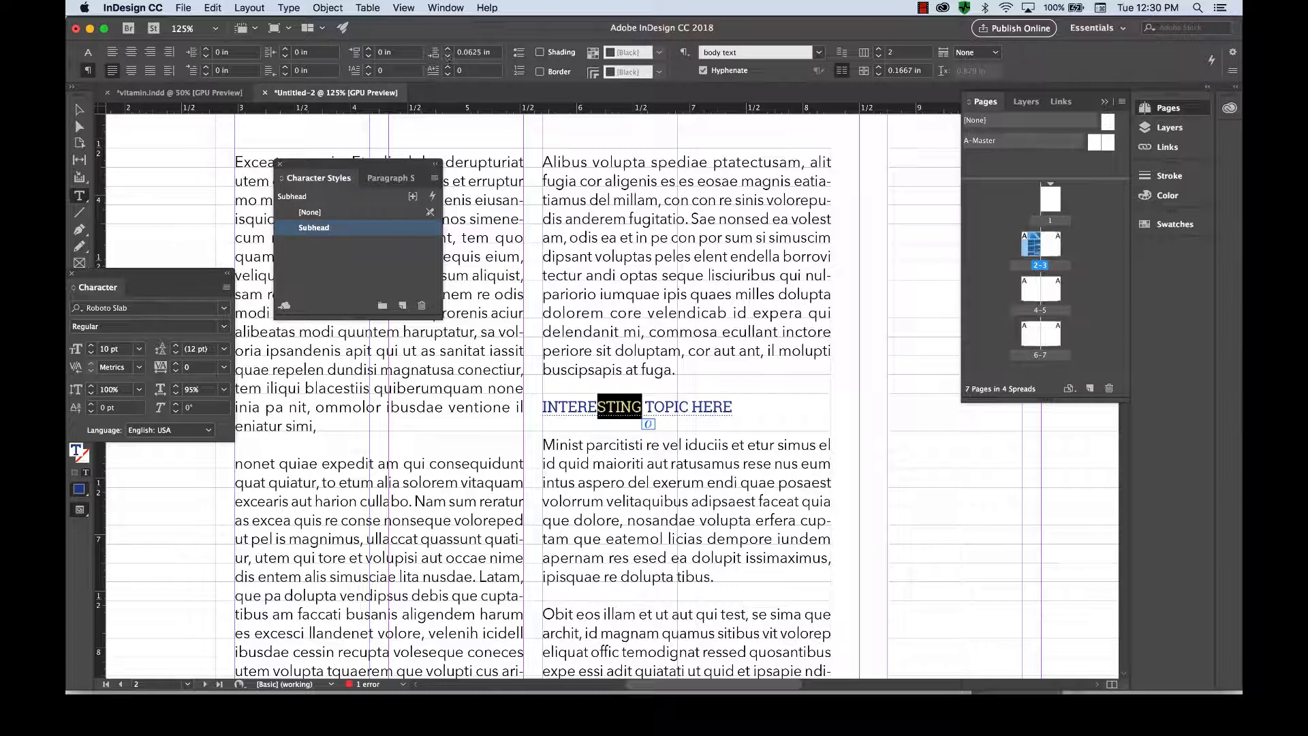
click(448, 57)
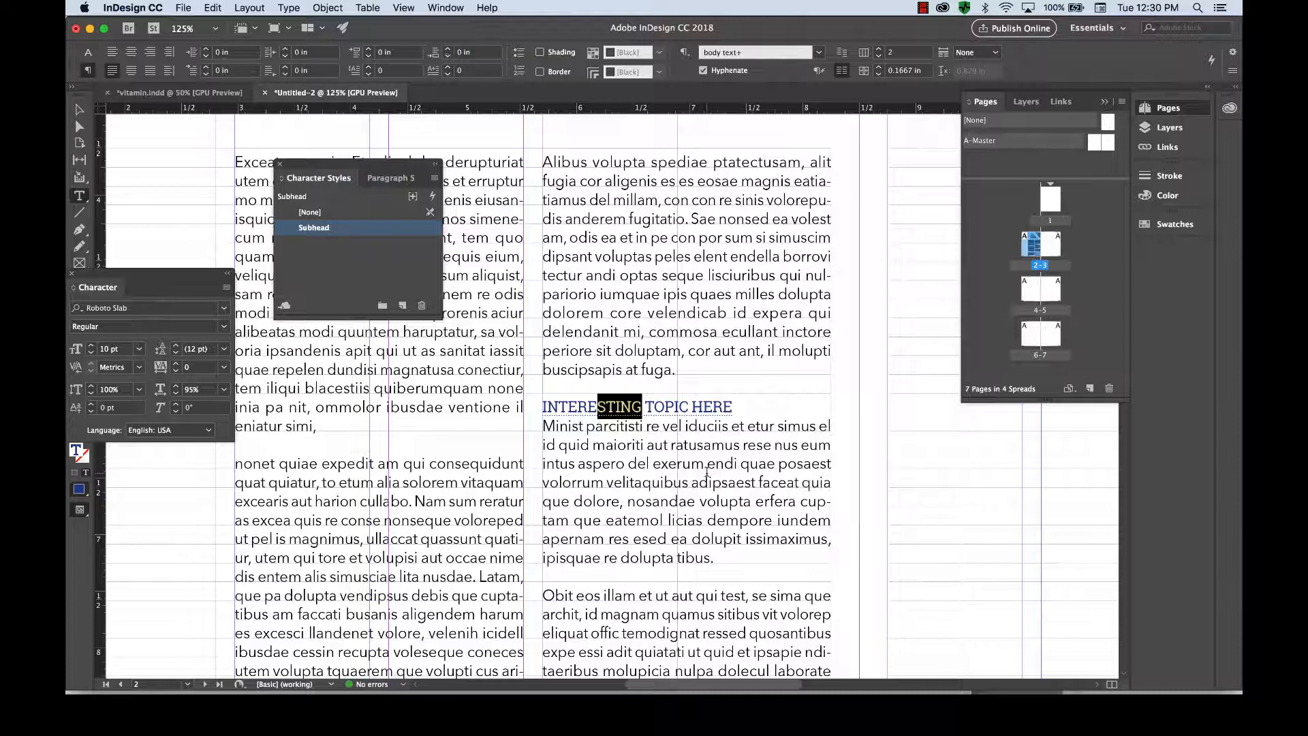
click(628, 406)
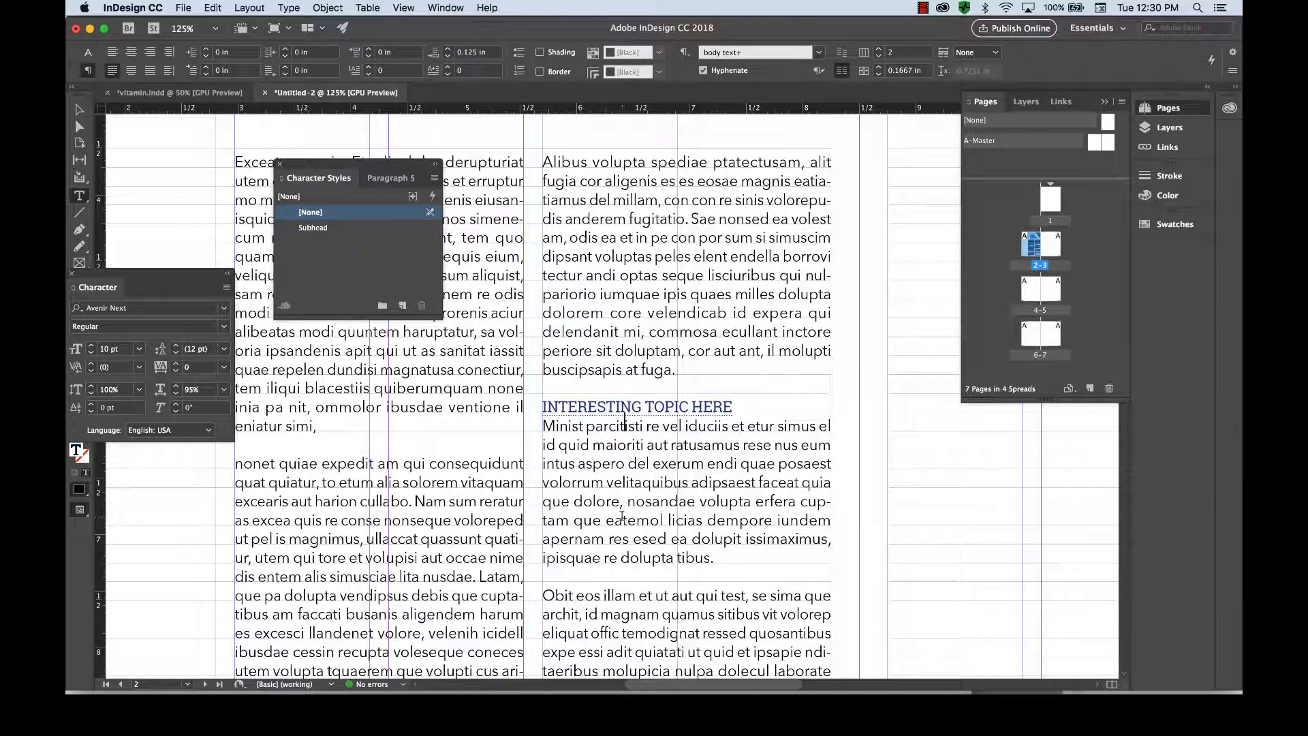
Deselect the text frame and examine the whole page at 75% zoom, checking the subheading and paragraph endings in both columns.
click(81, 109)
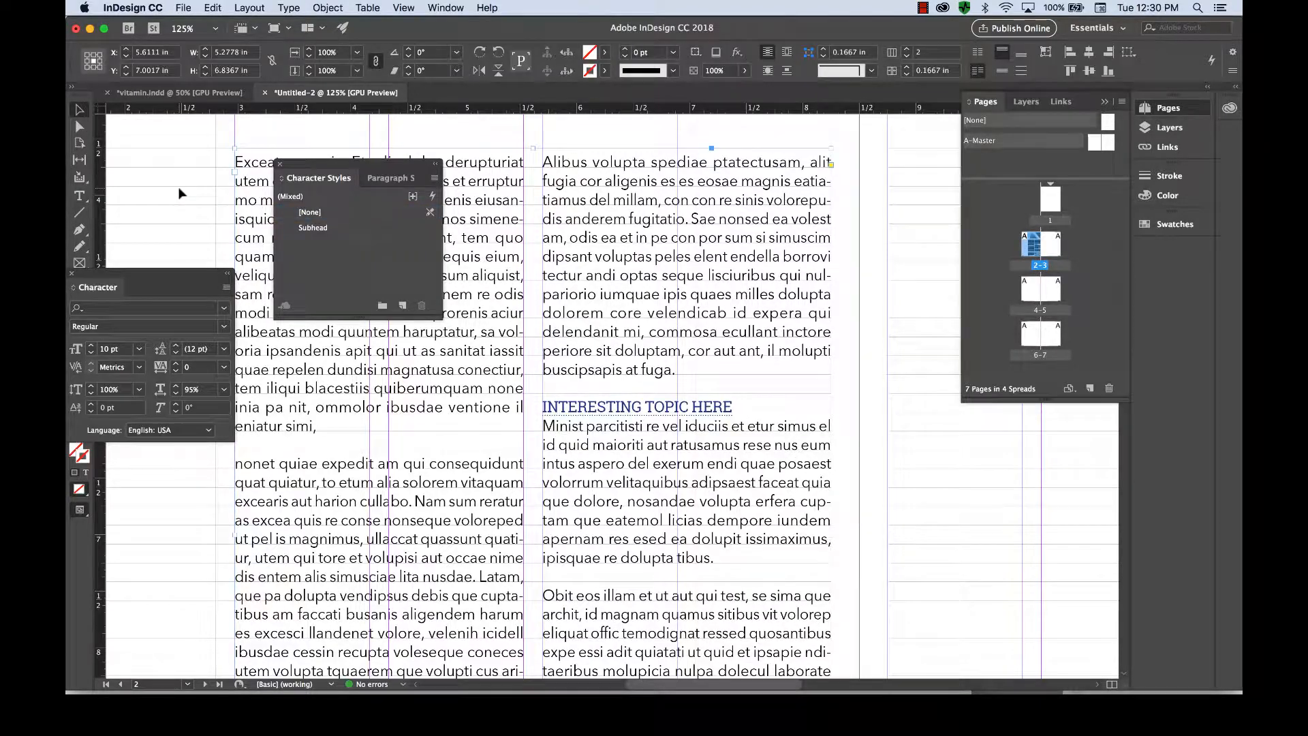
key(super+minus)
key(super+minus)
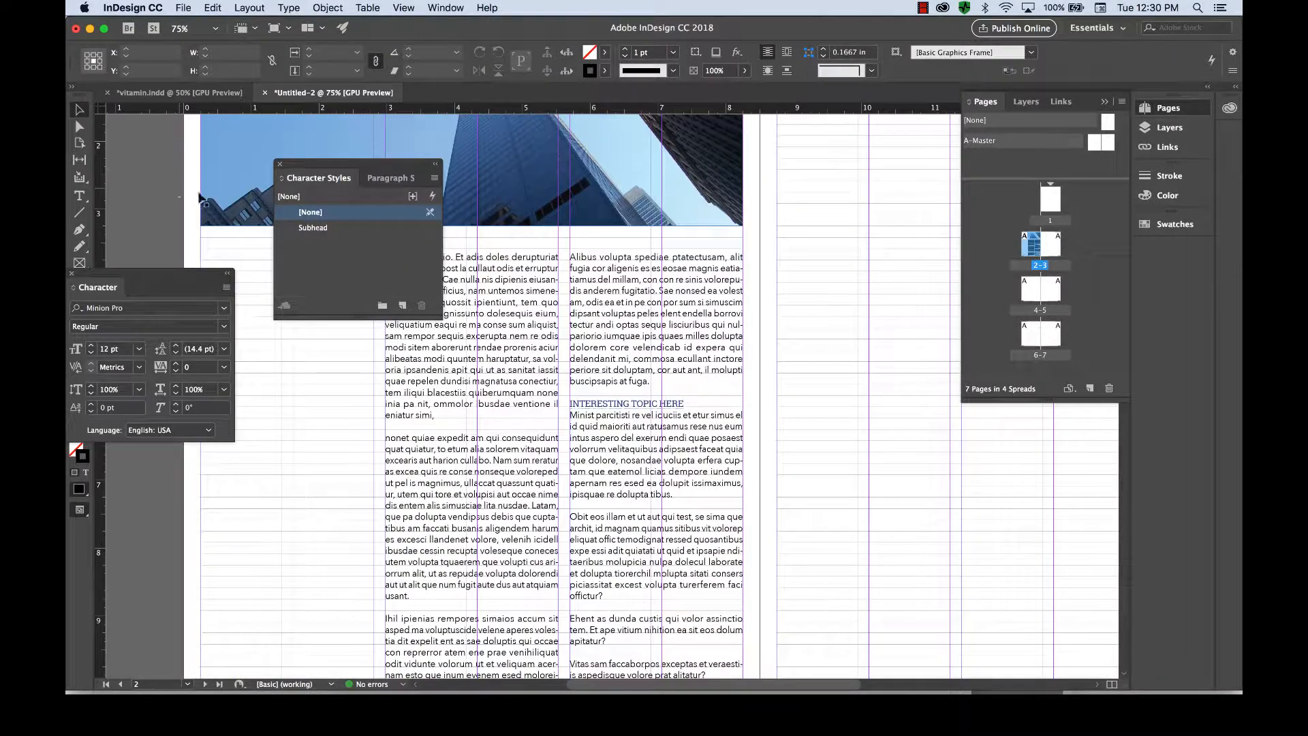
scroll(542, 382, left, 5)
scroll(542, 382, up, 3)
scroll(545, 384, down, 5)
scroll(545, 384, right, 3)
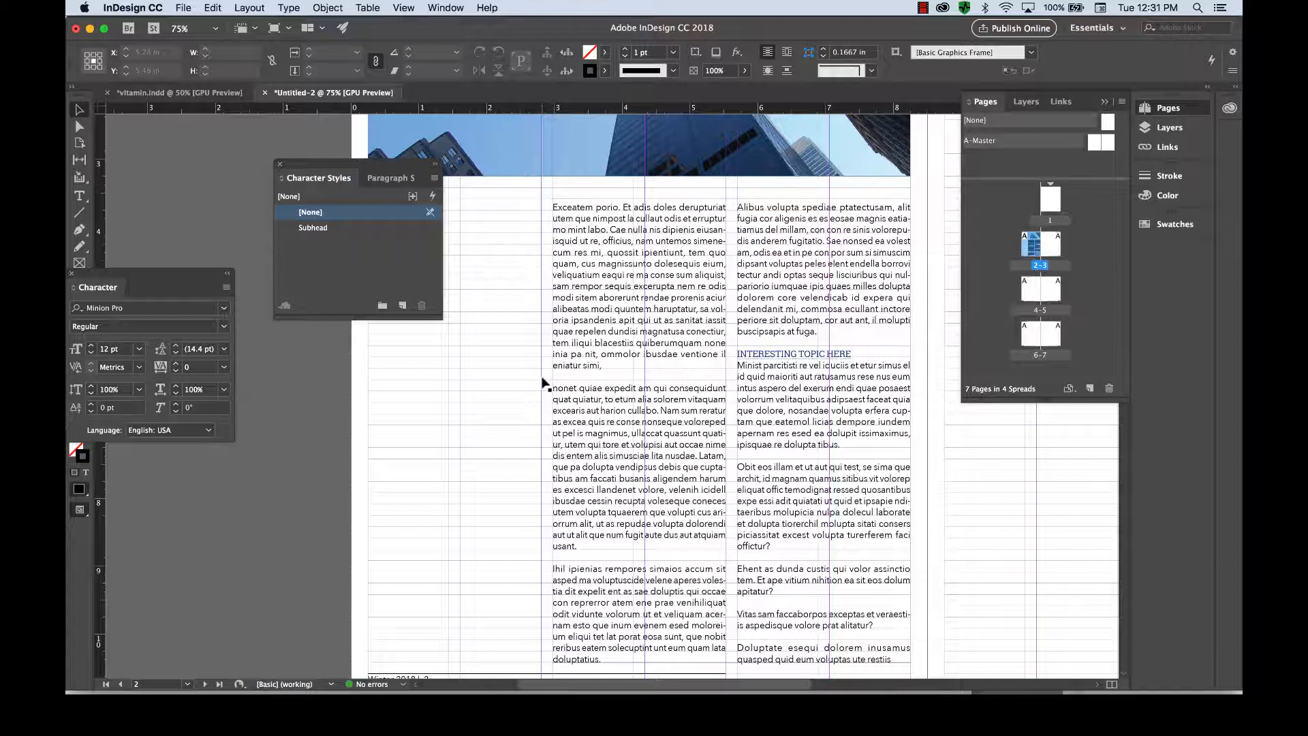
Tighten the paragraphs ending in single words by deleting "dolupta" in the first column and "tiorerchil" in the second.
double_click(565, 547)
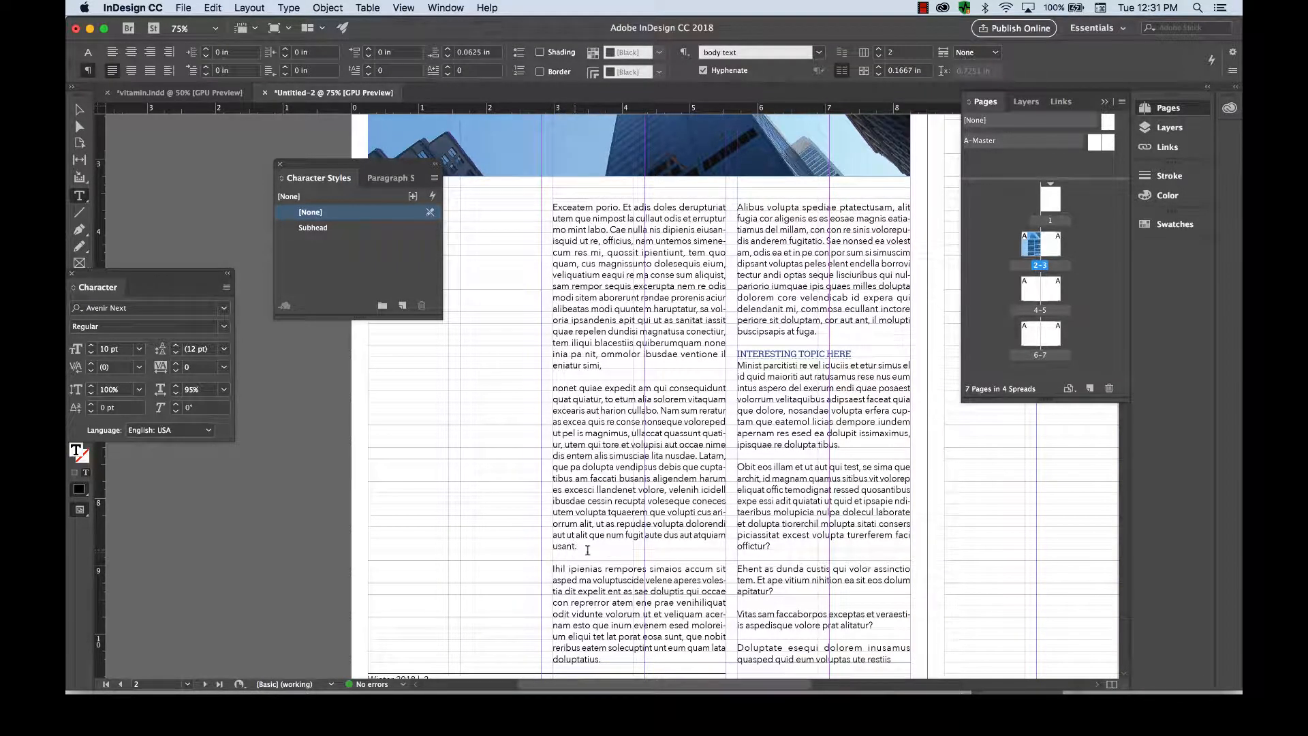
drag(577, 547, 547, 548)
double_click(597, 465)
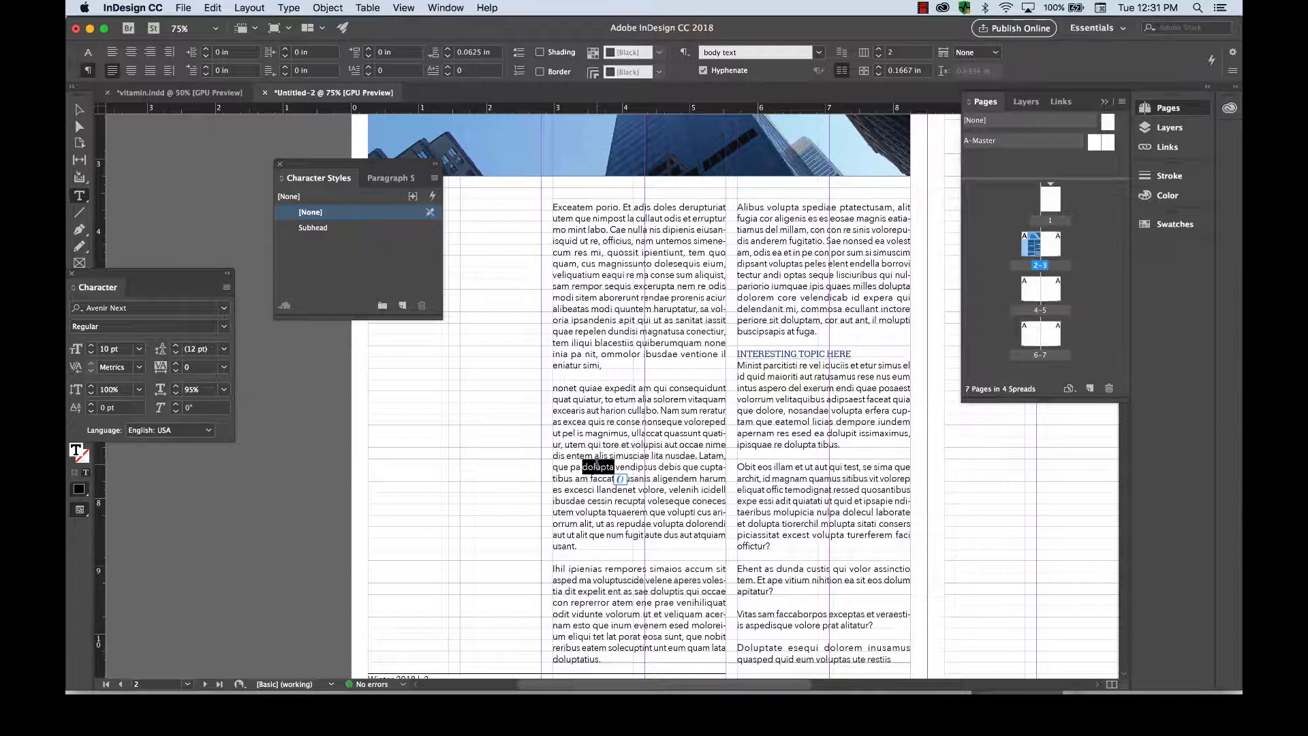
key(BackSpace)
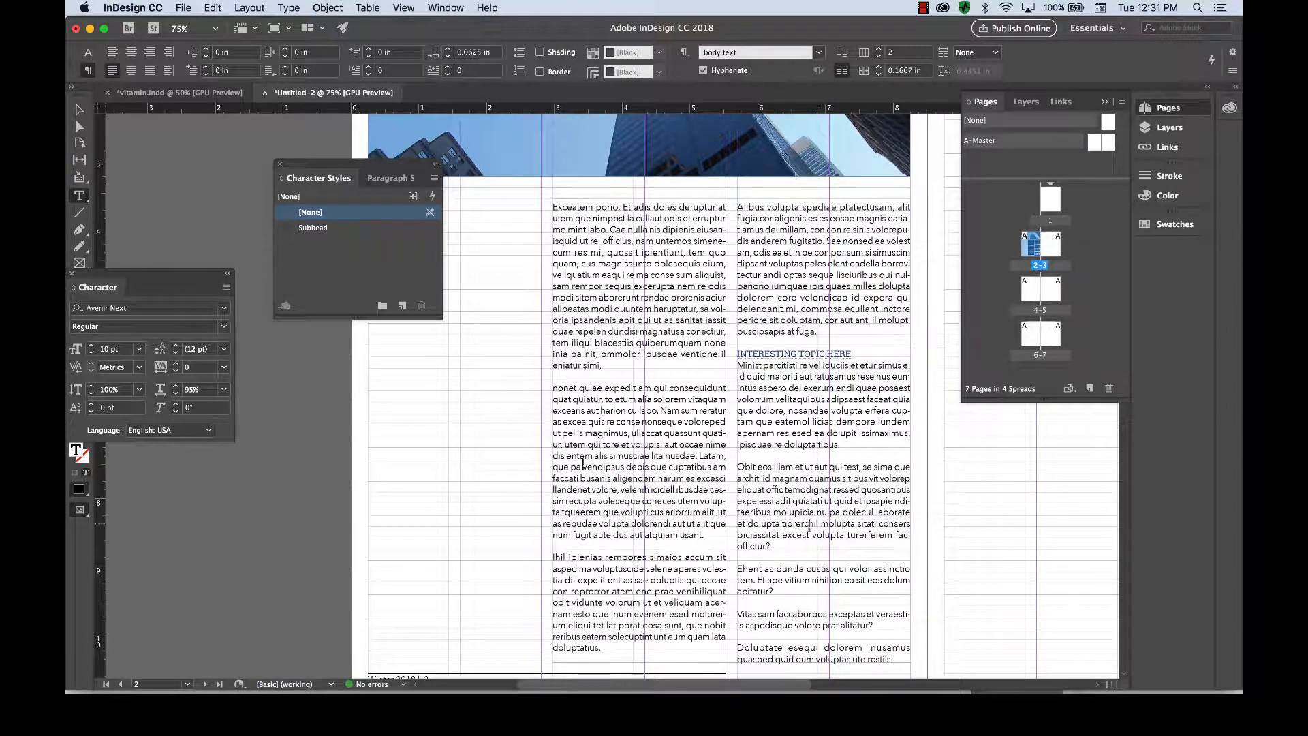
double_click(781, 523)
key(BackSpace)
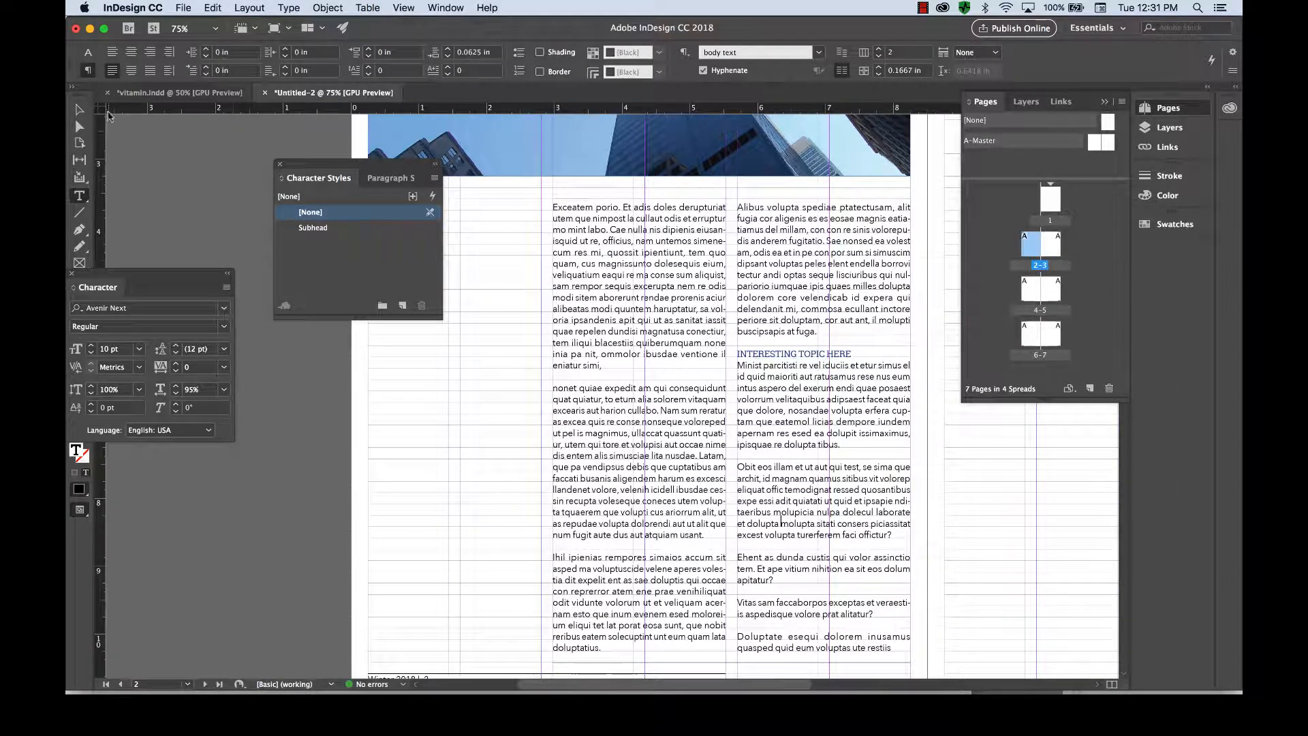
Leave text editing, deselect the frame and examine the page layout from the footer up to the header photo.
click(77, 109)
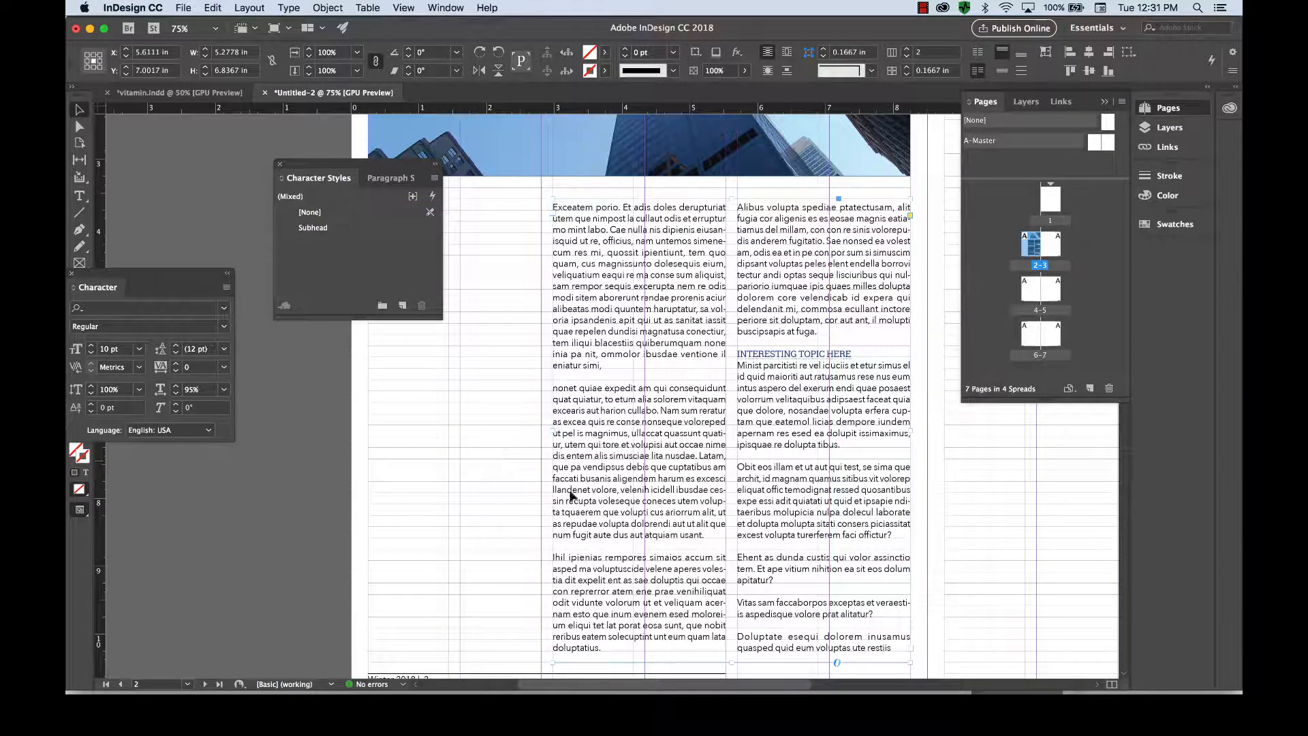
scroll(779, 577, down, 3)
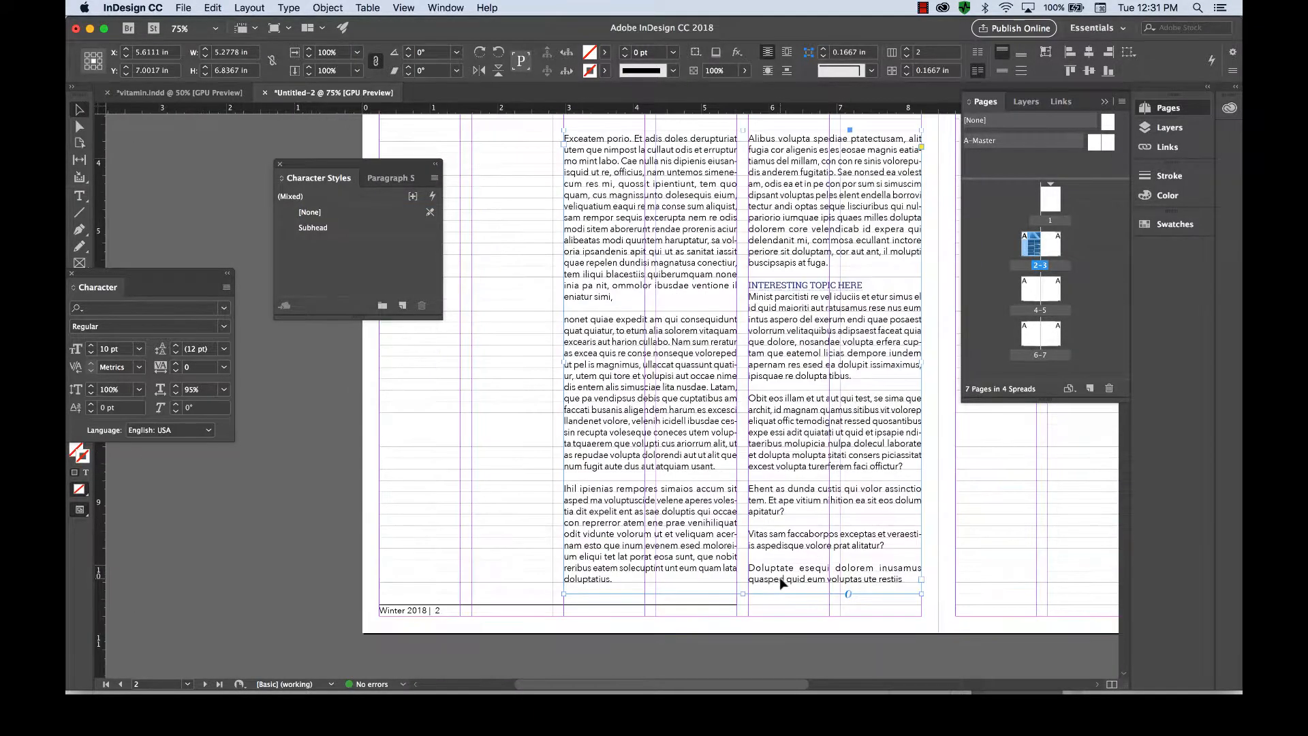
click(761, 611)
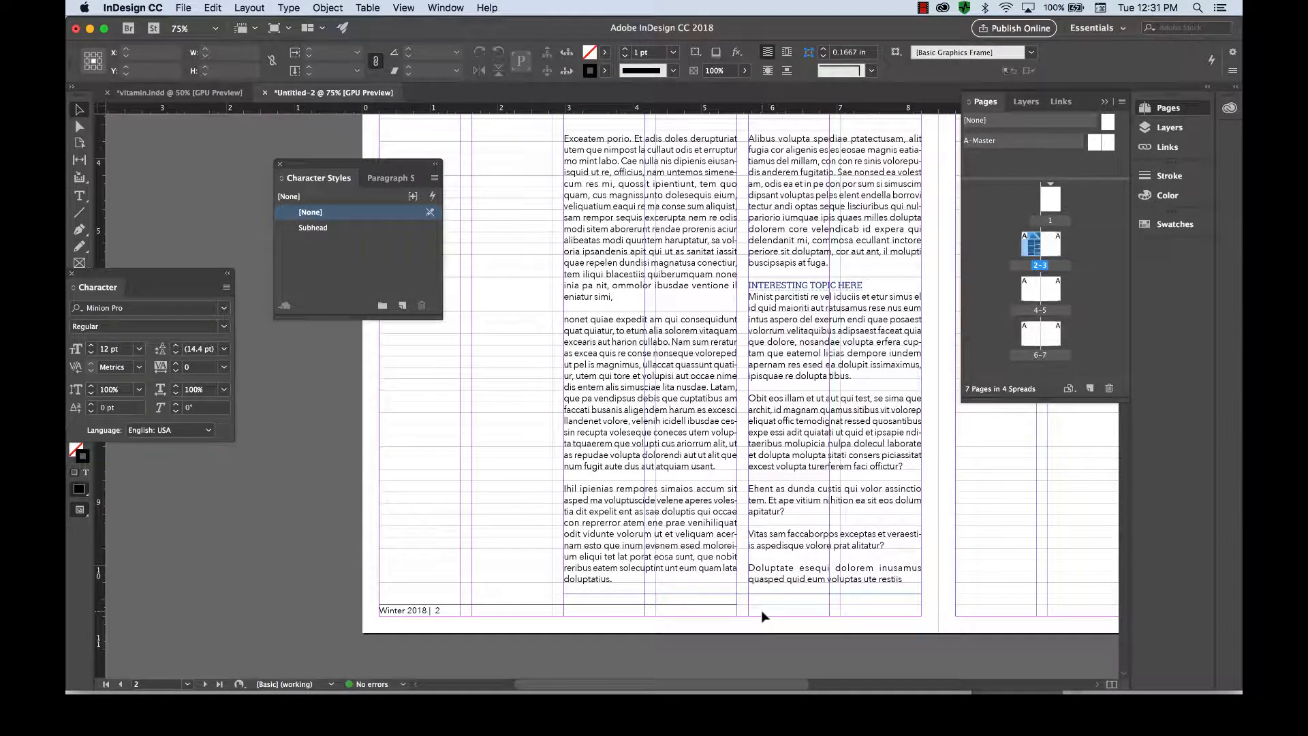
scroll(762, 610, up, 8)
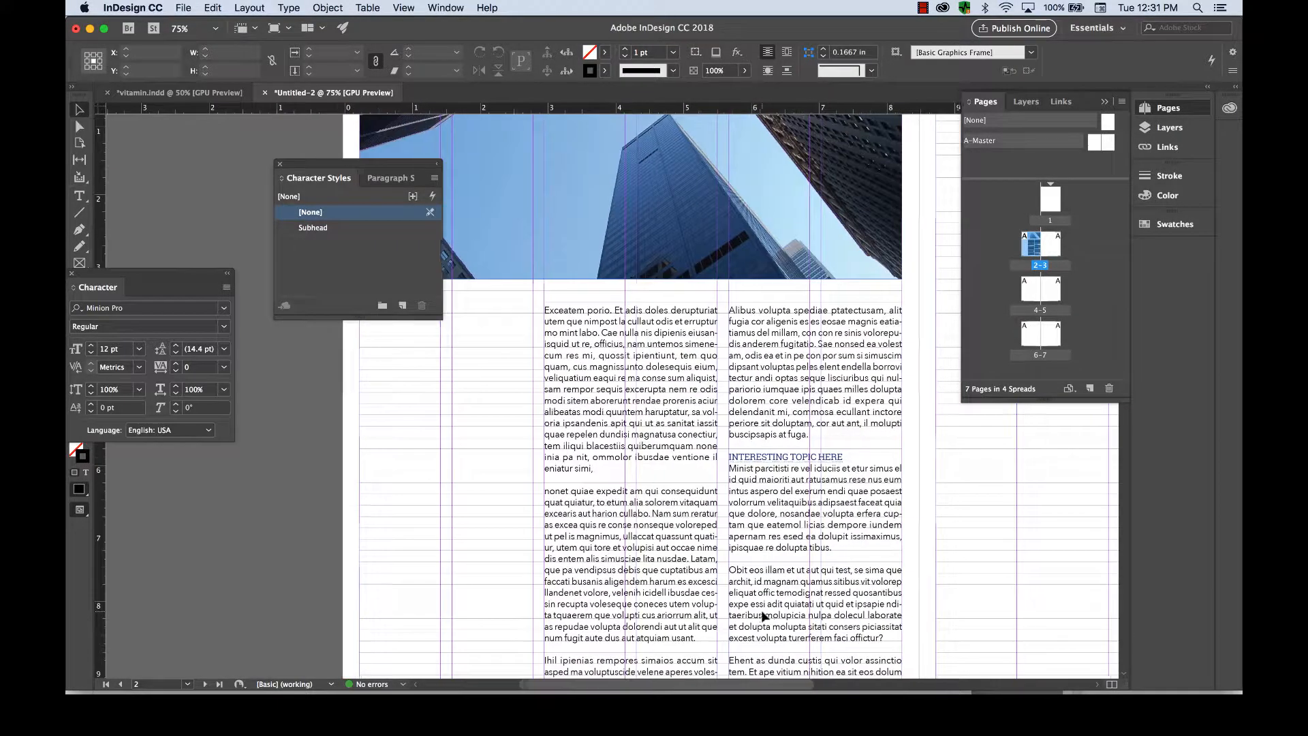